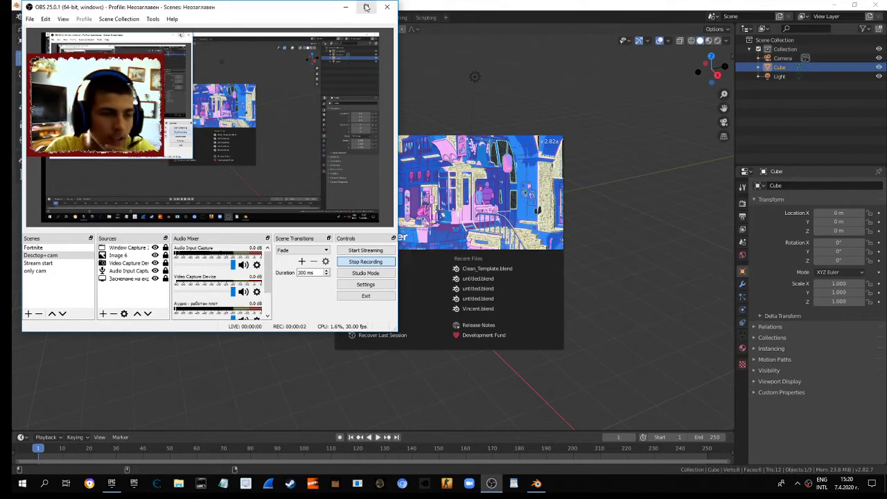
- Minimize the recorder window and dismiss Blender's splash screen to reveal the default scene
{"action": "left_click", "coordinate": [346, 6]}
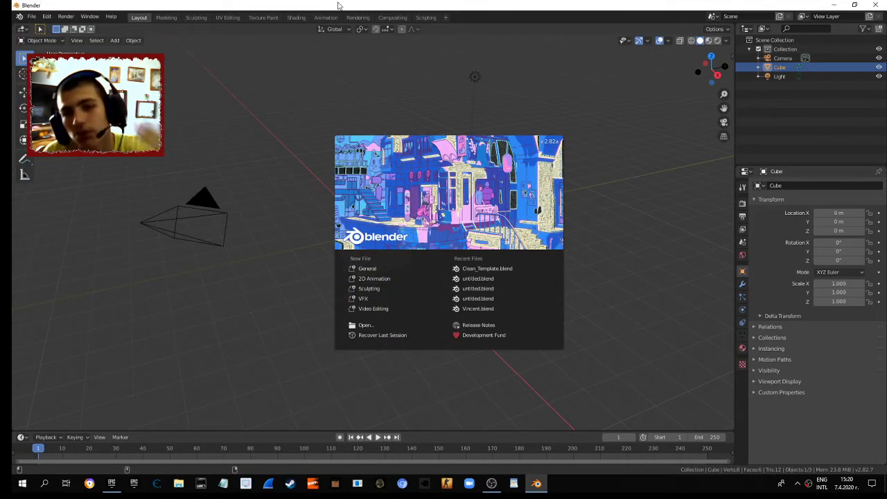
{"action": "left_click", "coordinate": [331, 81]}
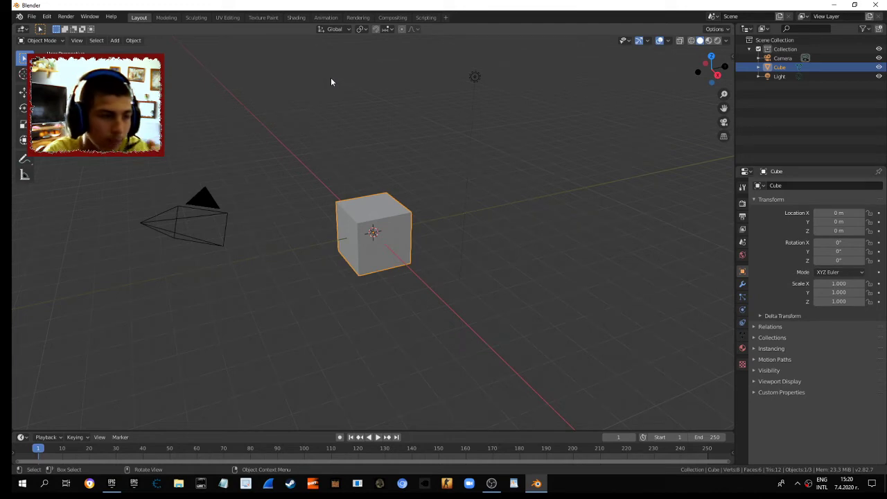
- Delete the default cube, keeping only the camera and light, and clear the selection
{"action": "key", "text": "x"}
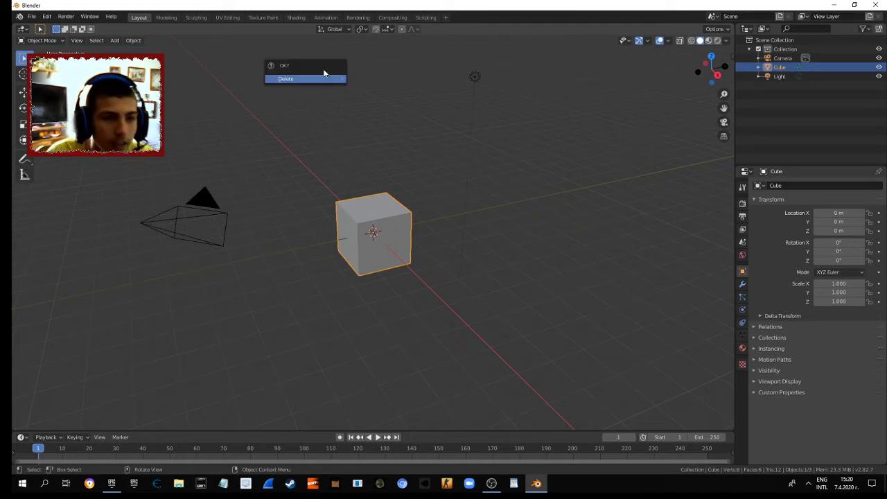
{"action": "left_click", "coordinate": [331, 79]}
{"action": "key", "text": "x"}
{"action": "left_click", "coordinate": [132, 350]}
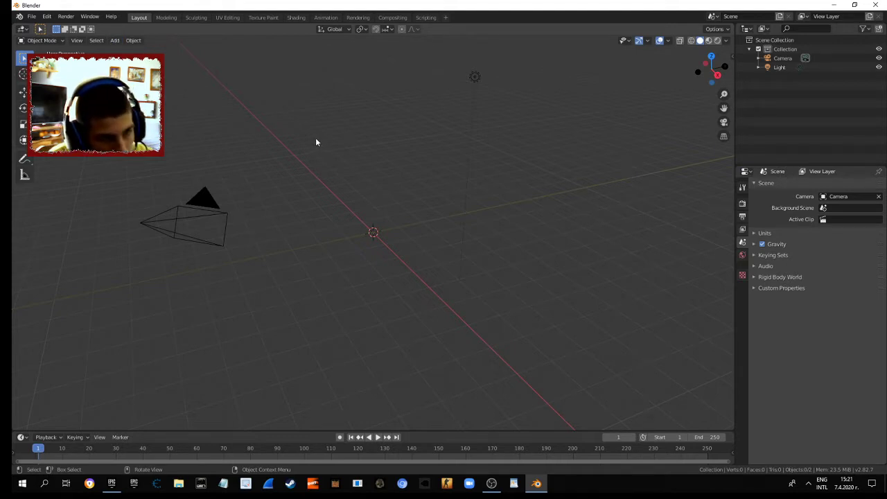
{"action": "key", "text": "a"}
{"action": "key", "text": "alt+a"}
{"action": "key", "text": "a"}
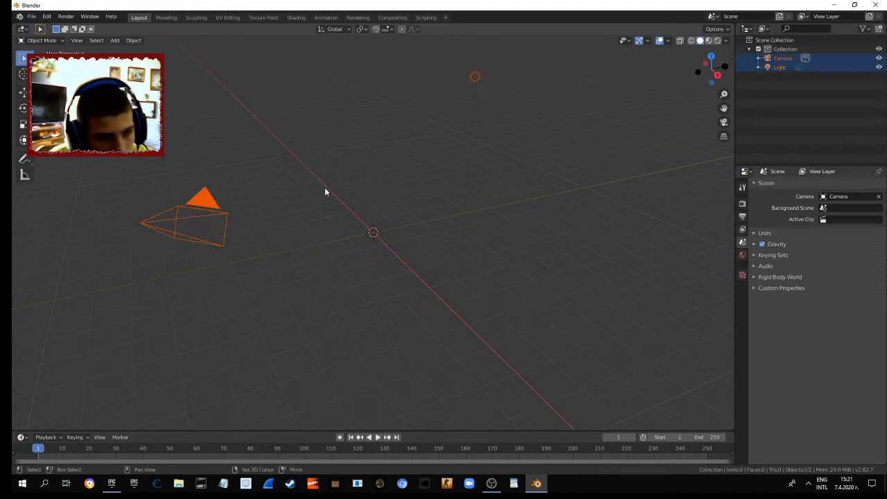
{"action": "key", "text": "alt+a"}
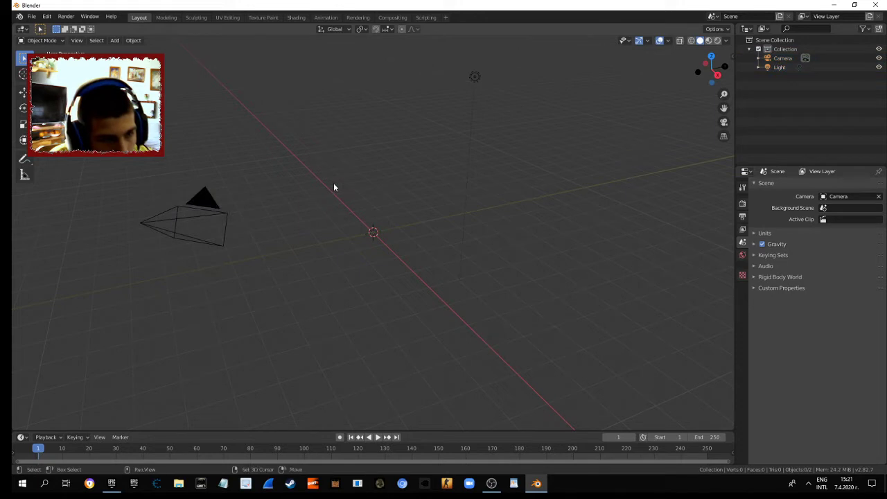
{"action": "key", "text": "shift+a"}
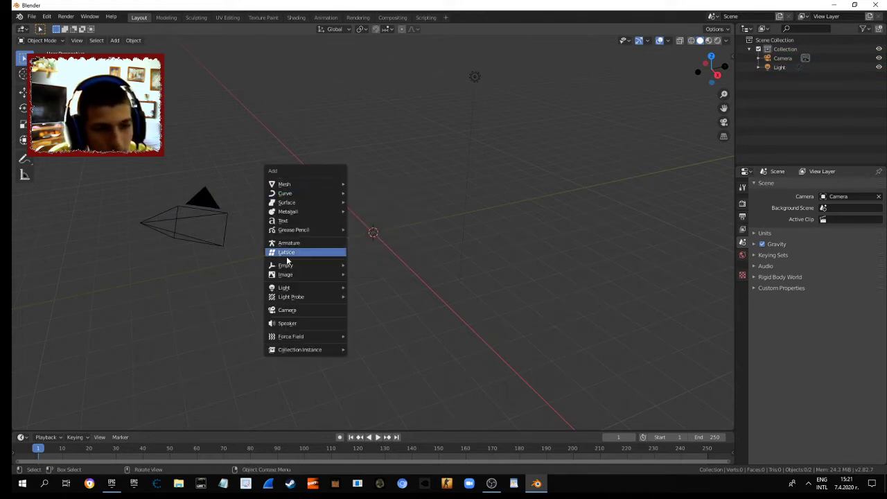
- Add a text object and replace its default wording with '1312'
{"action": "left_click", "coordinate": [287, 221]}
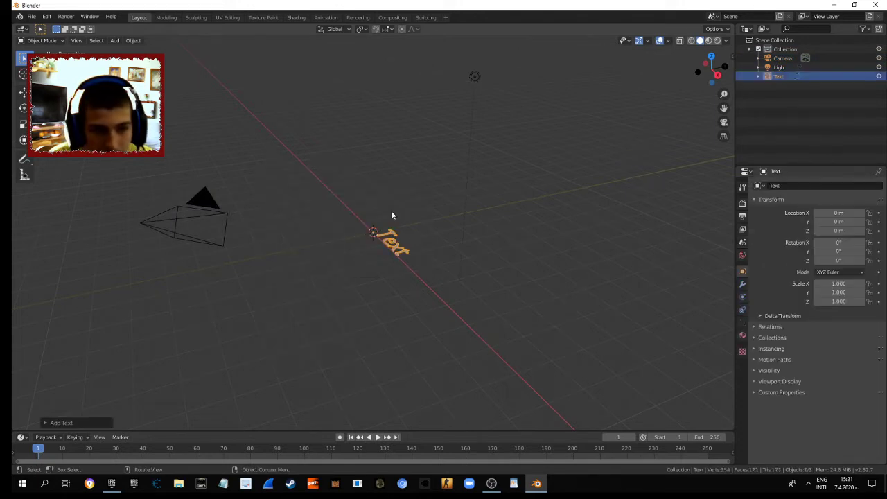
{"action": "key", "text": "Tab"}
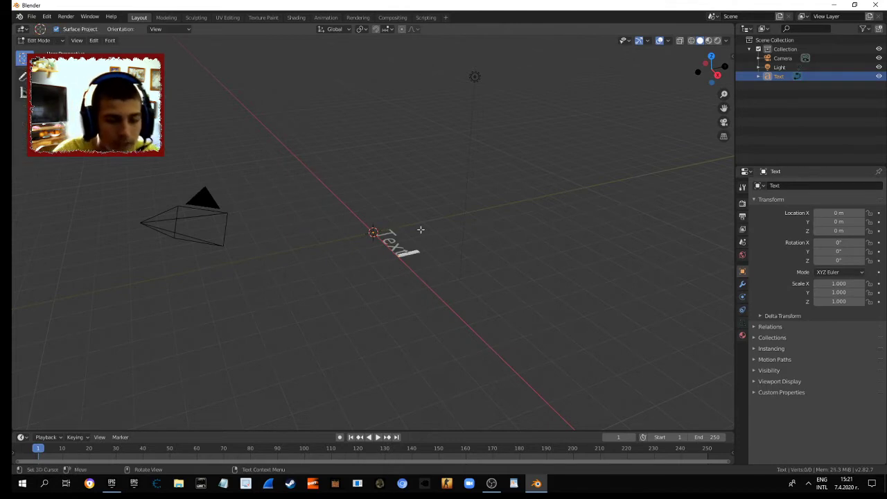
{"action": "key", "text": "BackSpace"}
{"action": "key", "text": "BackSpace"}
{"action": "key", "text": "BackSpace"}
{"action": "key", "text": "BackSpace"}
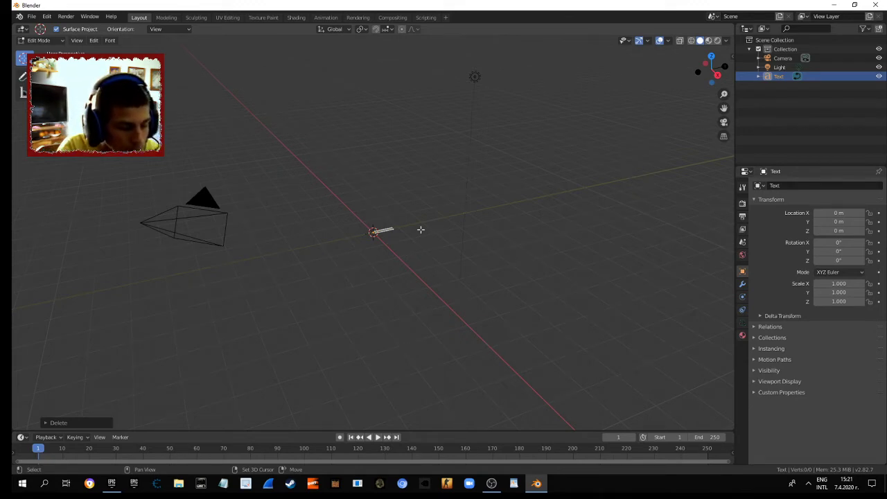
{"action": "type", "text": "T"}
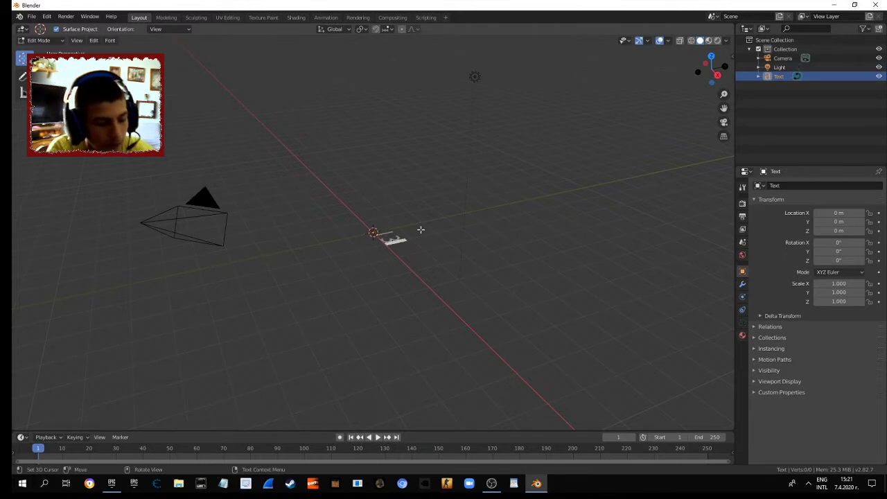
{"action": "key", "text": "BackSpace"}
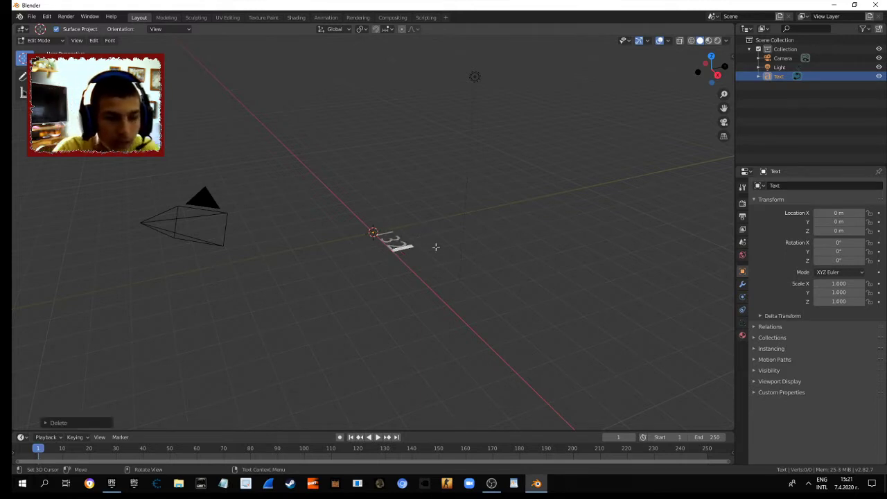
{"action": "type", "text": "12"}
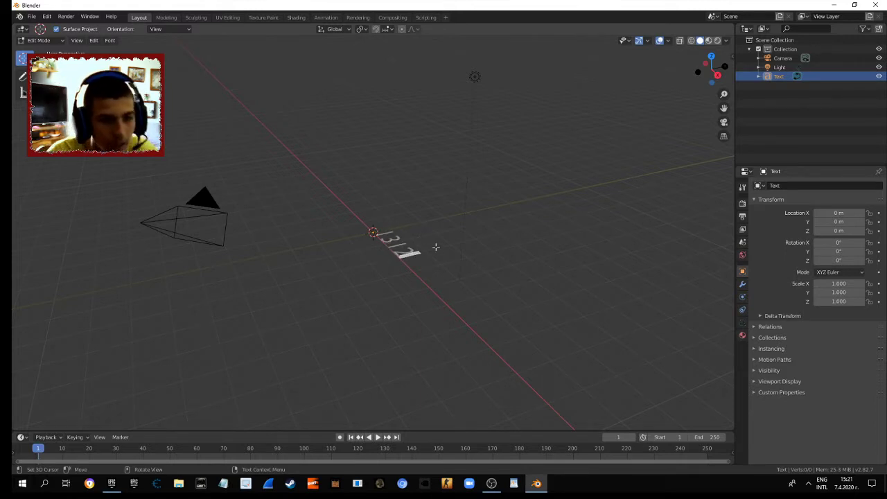
{"action": "key", "text": "Tab"}
{"action": "mouse_move", "coordinate": [357, 300]}
{"action": "middle_mouse_down"}
{"action": "mouse_move", "coordinate": [402, 359]}
{"action": "mouse_move", "coordinate": [443, 288]}
{"action": "mouse_move", "coordinate": [513, 275]}
{"action": "mouse_move", "coordinate": [451, 283]}
{"action": "middle_mouse_up"}
- Set the 1312 text's Geometry Extrude value to 0.15 m
{"action": "scroll", "coordinate": [402, 359], "scroll_direction": "up", "scroll_amount": 3}
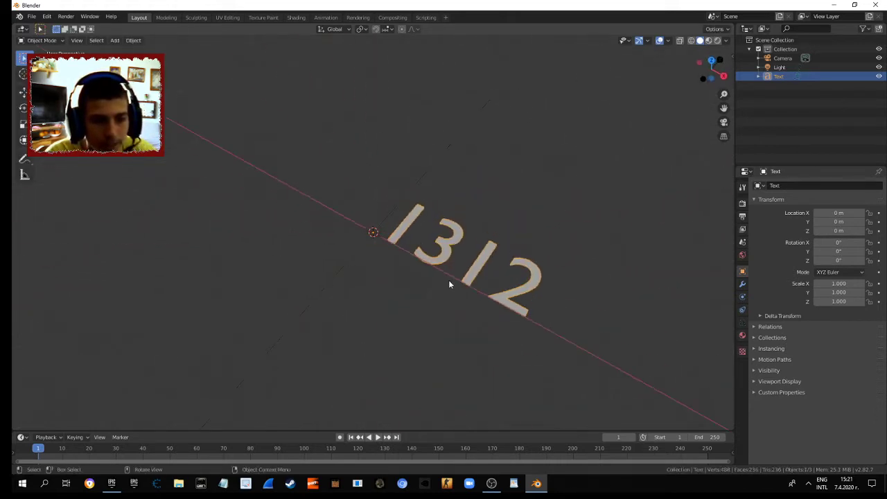
{"action": "scroll", "coordinate": [531, 311], "scroll_direction": "up", "scroll_amount": 2}
{"action": "scroll", "coordinate": [573, 322], "scroll_direction": "up", "scroll_amount": 2}
{"action": "middle_click_drag", "start_coordinate": [572, 321], "coordinate": [619, 317]}
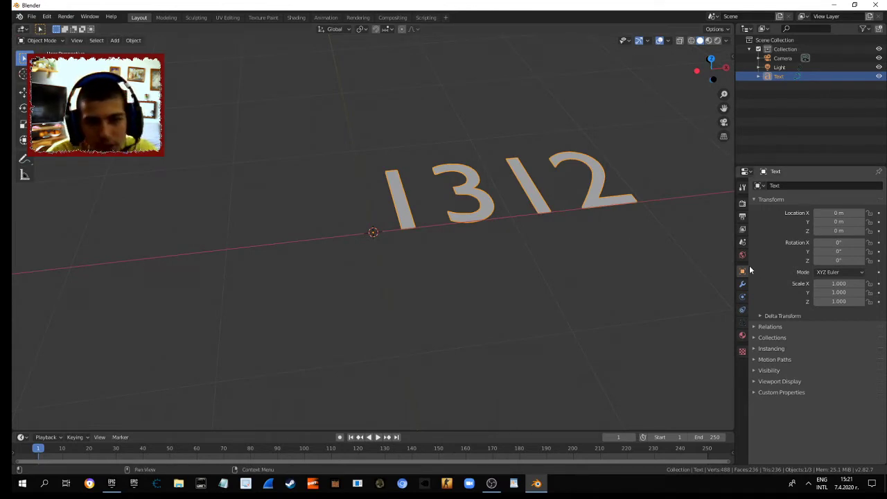
{"action": "left_click", "coordinate": [742, 323]}
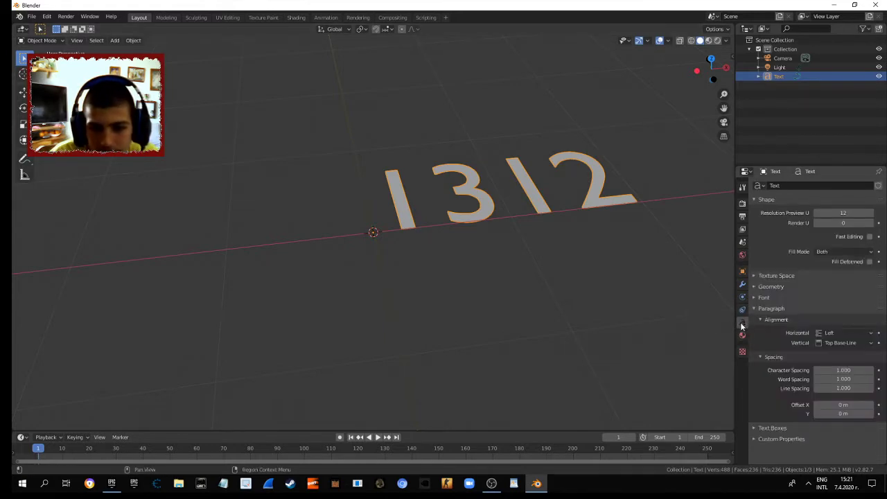
{"action": "left_click", "coordinate": [772, 286]}
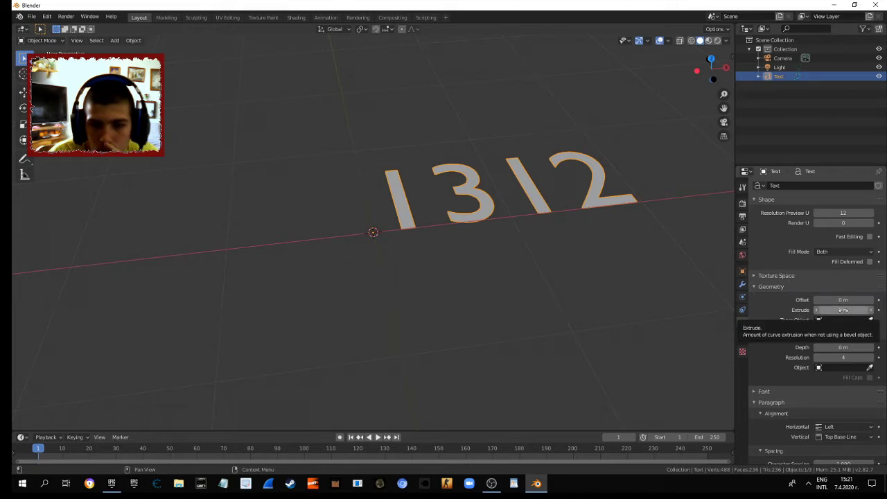
{"action": "left_click", "coordinate": [842, 310]}
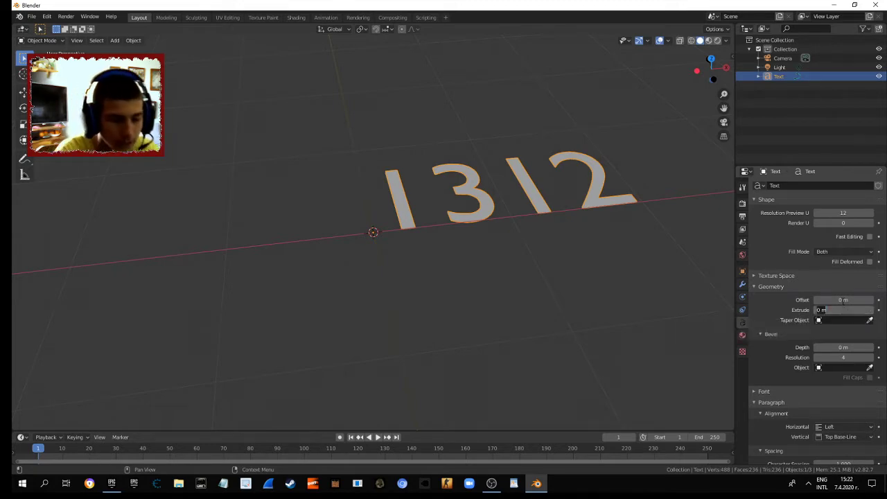
{"action": "type", "text": "0."}
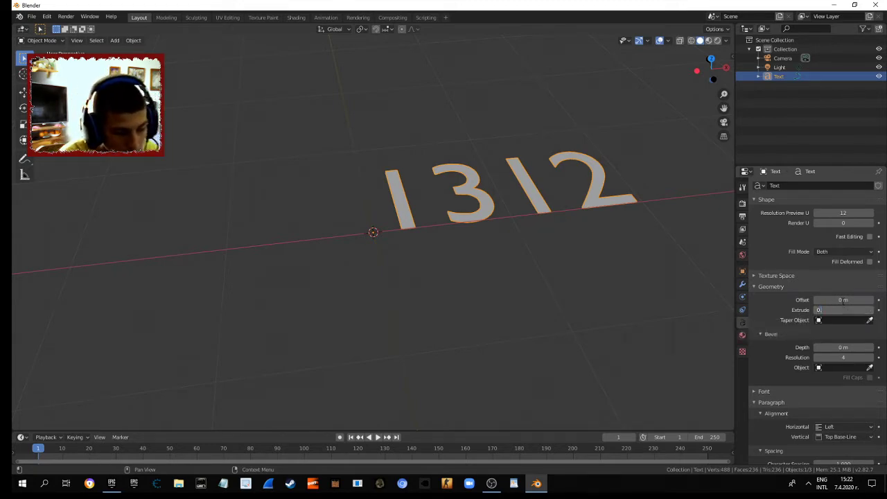
{"action": "type", "text": "15"}
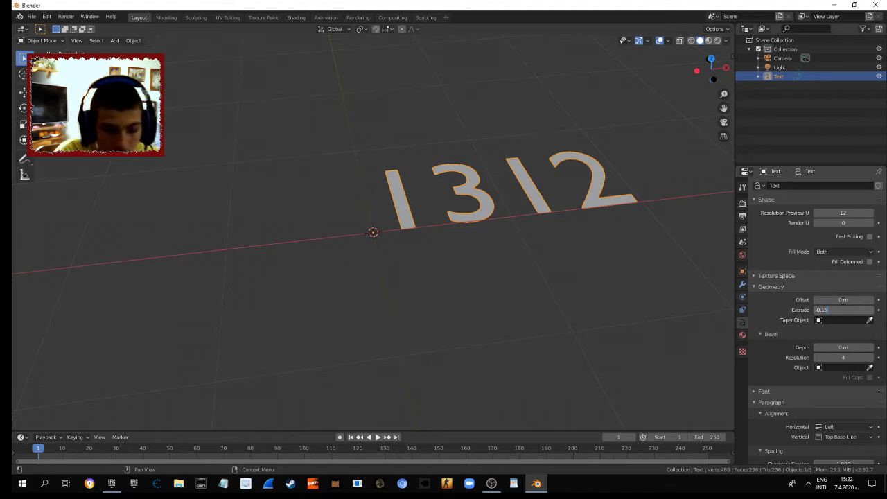
{"action": "key", "text": "Return"}
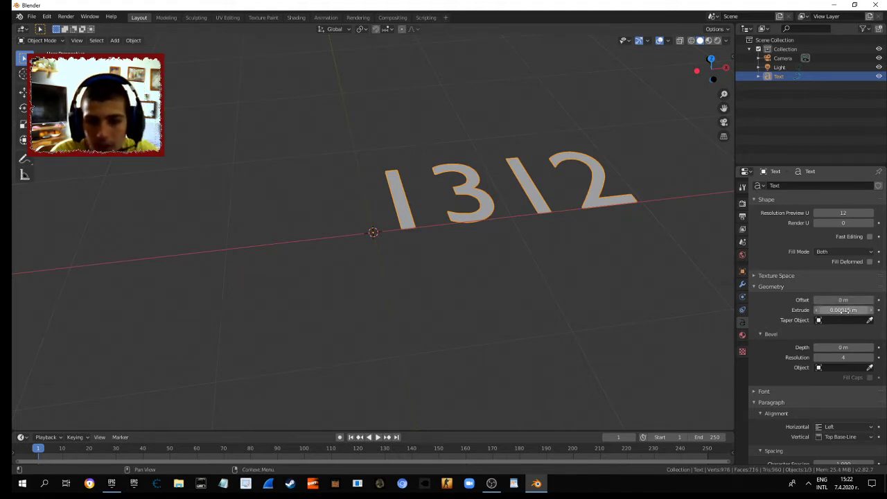
{"action": "left_click", "coordinate": [845, 310]}
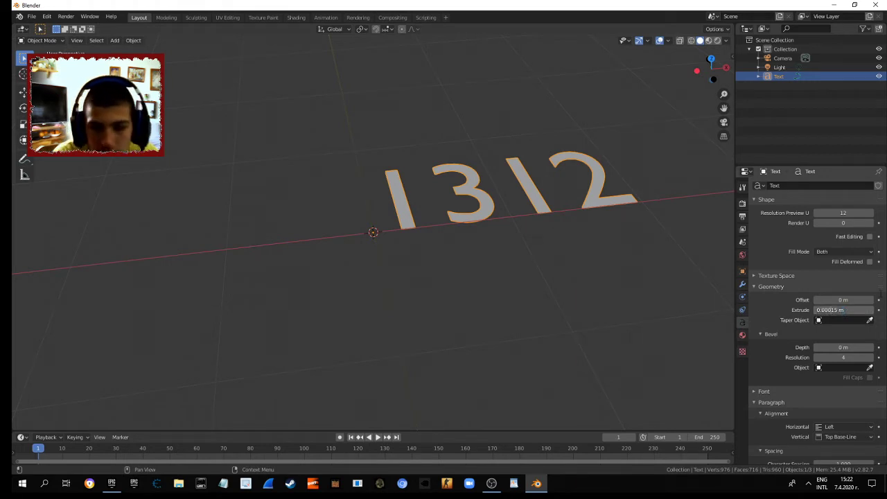
{"action": "key", "text": "BackSpace"}
{"action": "key", "text": "BackSpace"}
- Commit the 0.15 m extrusion and set the text's Bevel Depth to 0.01 m
{"action": "key", "text": "Return"}
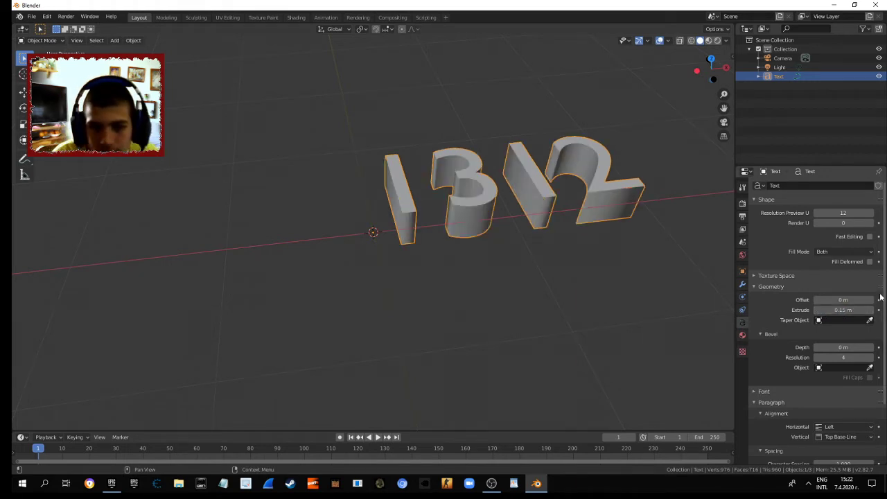
{"action": "mouse_move", "coordinate": [544, 156]}
{"action": "middle_mouse_down"}
{"action": "mouse_move", "coordinate": [435, 185]}
{"action": "mouse_move", "coordinate": [262, 144]}
{"action": "mouse_move", "coordinate": [135, 219]}
{"action": "mouse_move", "coordinate": [190, 141]}
{"action": "mouse_move", "coordinate": [176, 159]}
{"action": "mouse_move", "coordinate": [202, 184]}
{"action": "mouse_move", "coordinate": [143, 220]}
{"action": "mouse_move", "coordinate": [84, 175]}
{"action": "mouse_move", "coordinate": [460, 238]}
{"action": "mouse_move", "coordinate": [428, 230]}
{"action": "mouse_move", "coordinate": [554, 243]}
{"action": "mouse_move", "coordinate": [631, 234]}
{"action": "middle_mouse_up"}
{"action": "scroll", "coordinate": [84, 175], "scroll_direction": "up", "scroll_amount": 3}
{"action": "scroll", "coordinate": [428, 230], "scroll_direction": "down", "scroll_amount": 3}
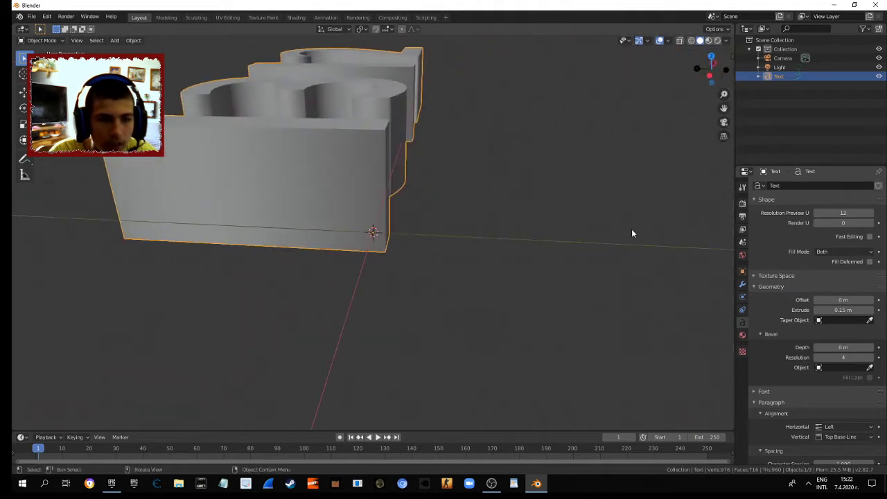
{"action": "left_click", "coordinate": [871, 348]}
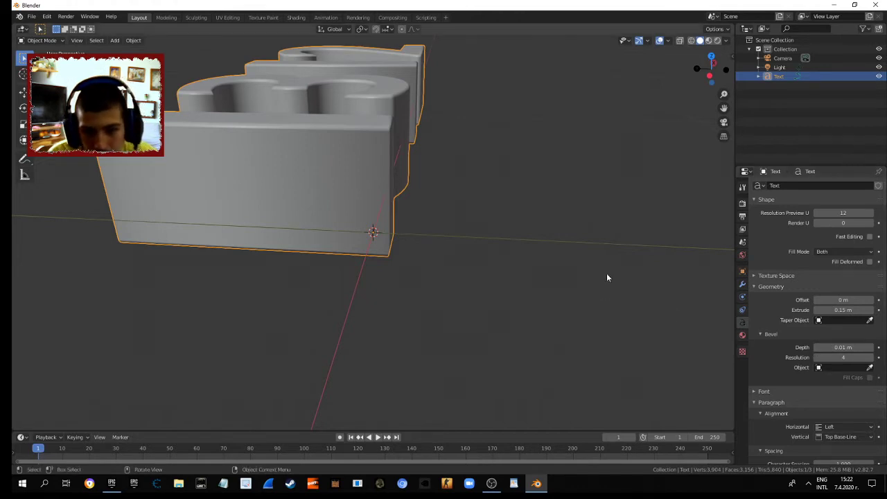
{"action": "mouse_move", "coordinate": [606, 273]}
{"action": "middle_mouse_down"}
{"action": "mouse_move", "coordinate": [522, 266]}
{"action": "mouse_move", "coordinate": [714, 283]}
{"action": "mouse_move", "coordinate": [696, 285]}
{"action": "middle_mouse_up"}
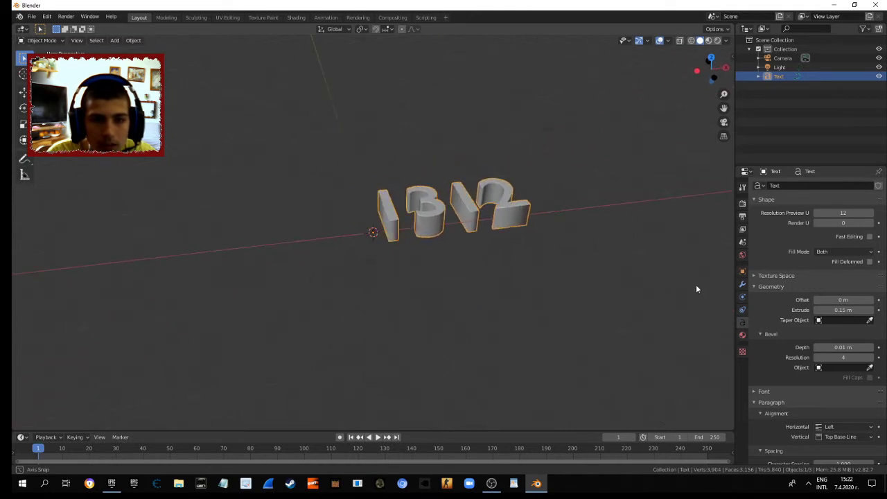
- Set the text's X rotation to 90° in the sidebar so 1312 stands upright
{"action": "left_click", "coordinate": [729, 56]}
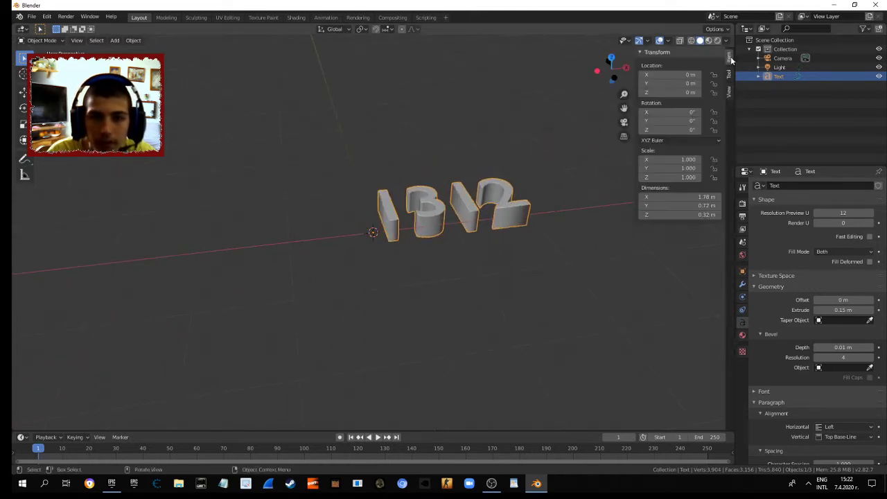
{"action": "left_click", "coordinate": [676, 113]}
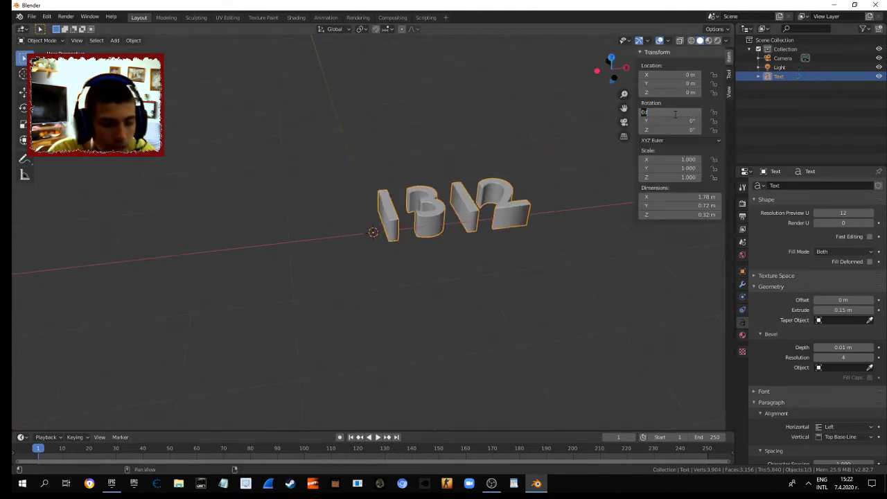
{"action": "type", "text": "90"}
{"action": "key", "text": "Return"}
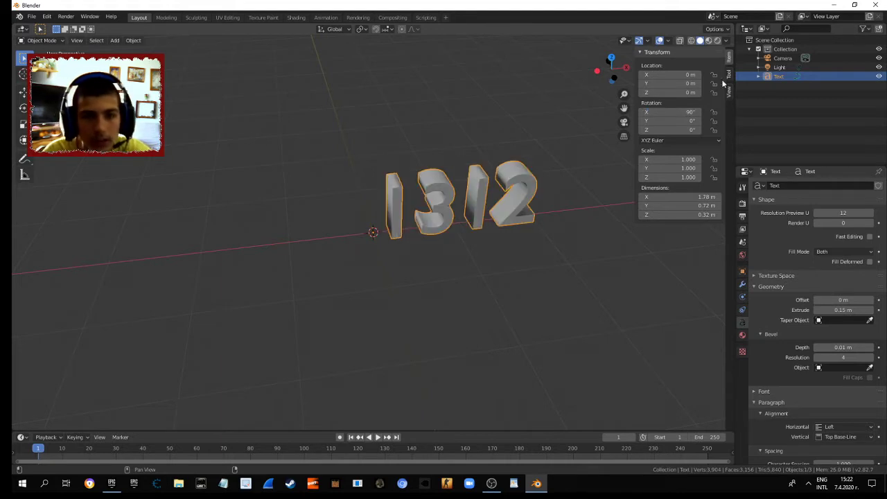
{"action": "mouse_move", "coordinate": [512, 243]}
{"action": "middle_mouse_down"}
{"action": "mouse_move", "coordinate": [497, 199]}
{"action": "mouse_move", "coordinate": [487, 212]}
{"action": "mouse_move", "coordinate": [506, 226]}
{"action": "middle_mouse_up"}
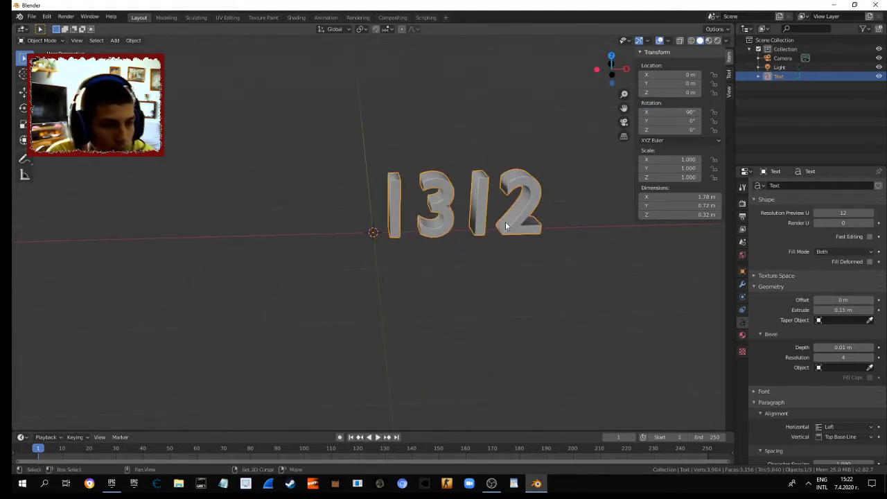
{"action": "key", "text": "shift+a"}
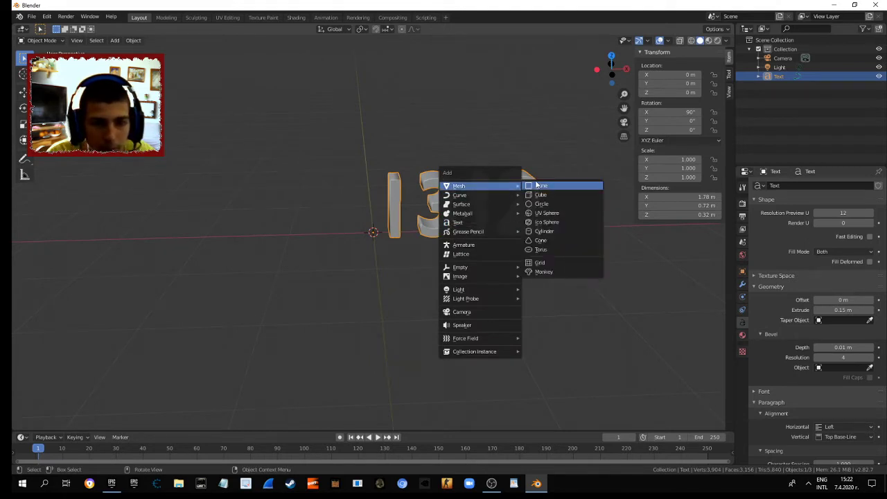
- Add a plane and switch to a top-down view of it and the text
{"action": "left_click", "coordinate": [537, 185]}
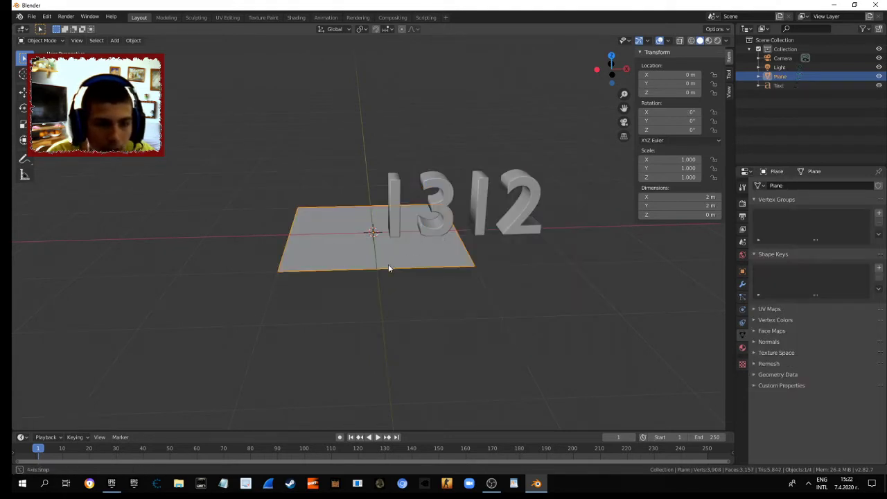
{"action": "scroll", "coordinate": [388, 264], "scroll_direction": "up", "scroll_amount": 2}
{"action": "scroll", "coordinate": [388, 264], "scroll_direction": "down", "scroll_amount": 3}
{"action": "mouse_move", "coordinate": [388, 264]}
{"action": "middle_mouse_down"}
{"action": "mouse_move", "coordinate": [405, 280]}
{"action": "mouse_move", "coordinate": [393, 313]}
{"action": "mouse_move", "coordinate": [423, 273]}
{"action": "middle_mouse_up"}
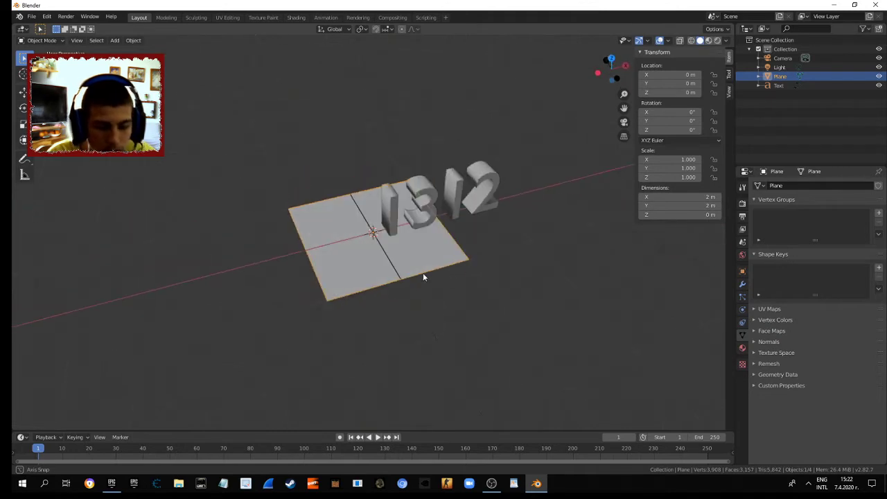
{"action": "key", "text": "KP_1"}
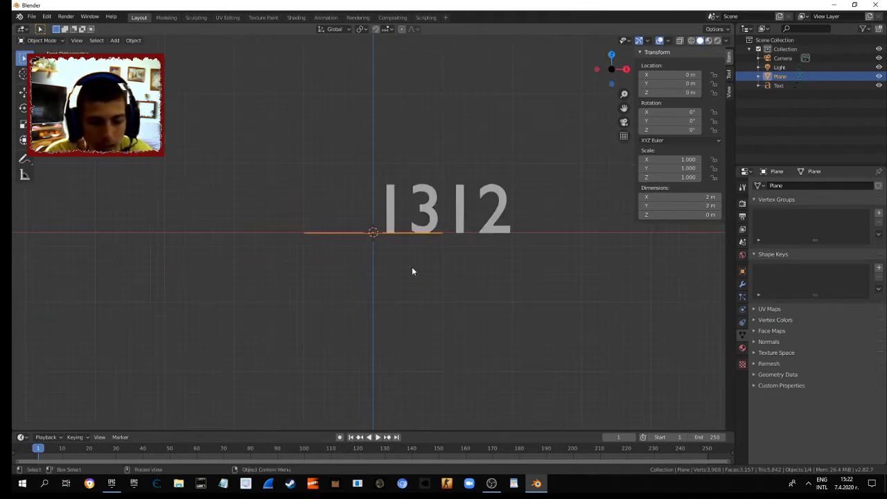
{"action": "key", "text": "KP_8"}
{"action": "key", "text": "KP_5"}
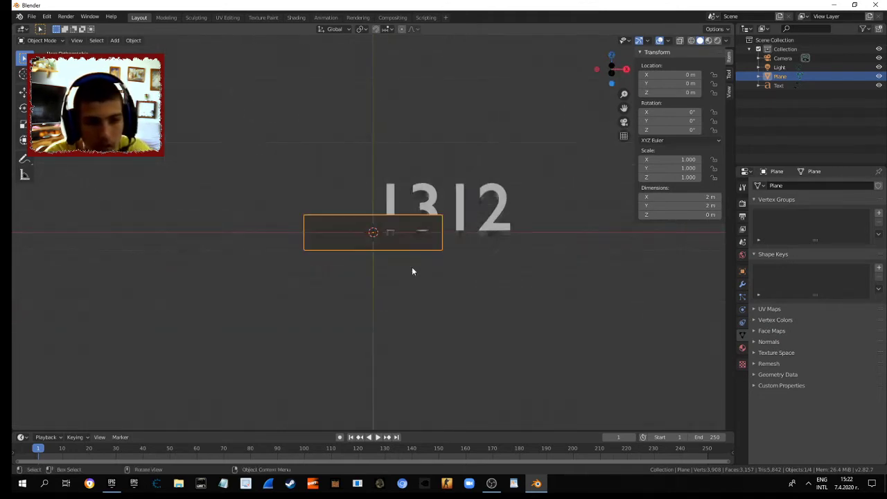
{"action": "key", "text": "KP_6"}
{"action": "key", "text": "KP_7"}
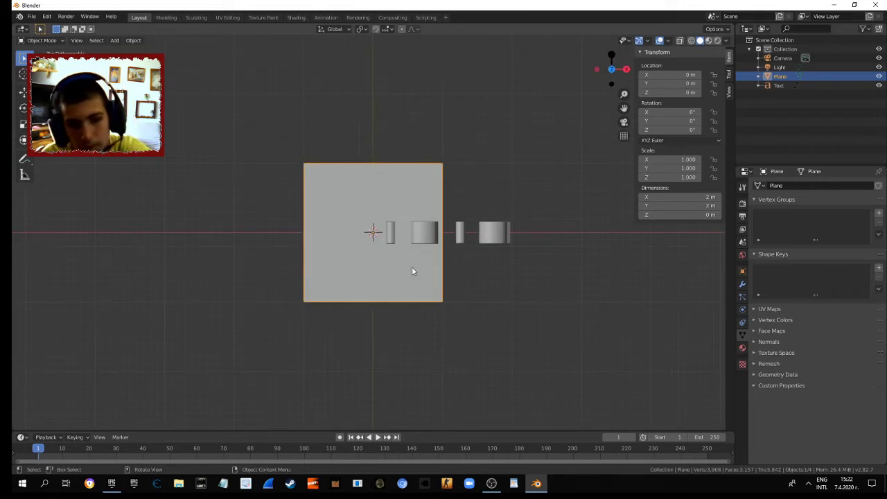
- Scale the floor plane to about 7.67 m by 2.92 m
{"action": "left_click", "coordinate": [24, 126]}
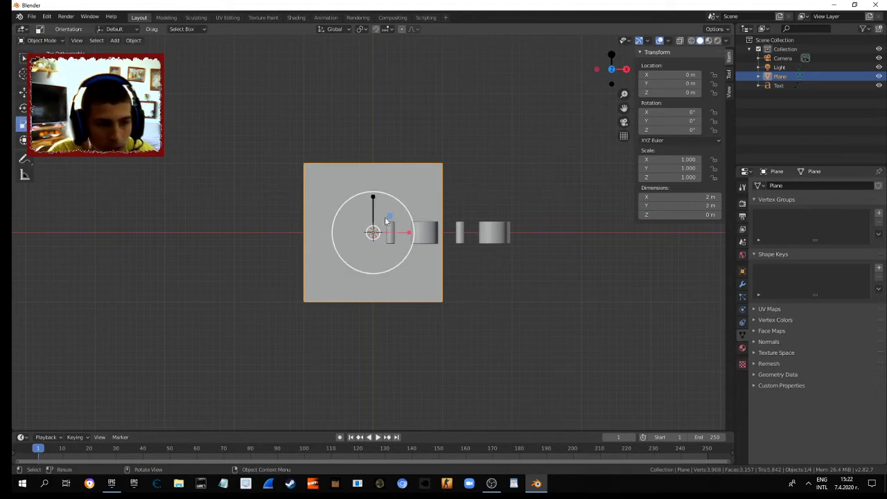
{"action": "left_click_drag", "start_coordinate": [408, 232], "coordinate": [517, 237]}
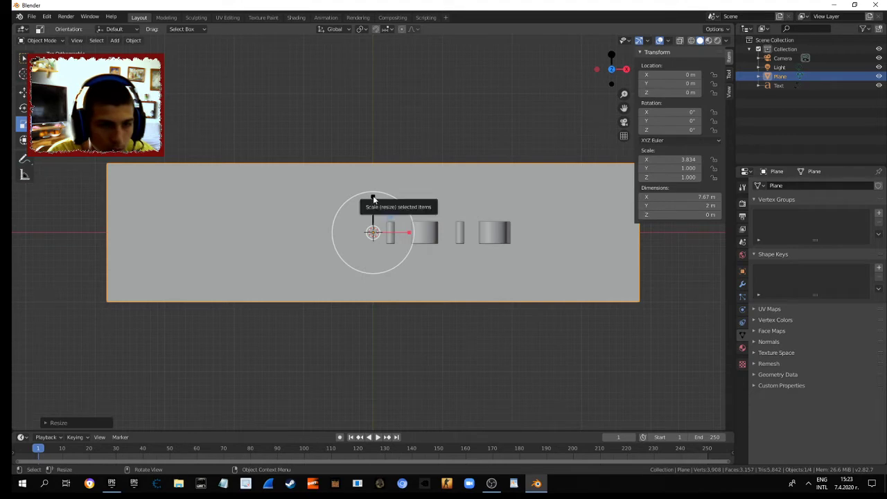
{"action": "left_click_drag", "start_coordinate": [373, 199], "coordinate": [374, 177]}
{"action": "mouse_move", "coordinate": [505, 261]}
{"action": "middle_mouse_down"}
{"action": "mouse_move", "coordinate": [591, 197]}
{"action": "mouse_move", "coordinate": [509, 172]}
{"action": "middle_mouse_up"}
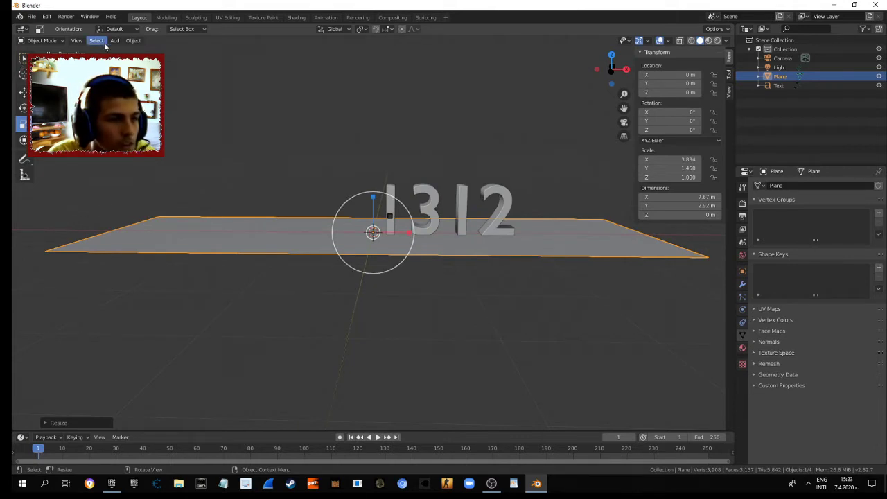
- Deselect the floor and add a second plane at the origin
{"action": "left_click", "coordinate": [261, 115]}
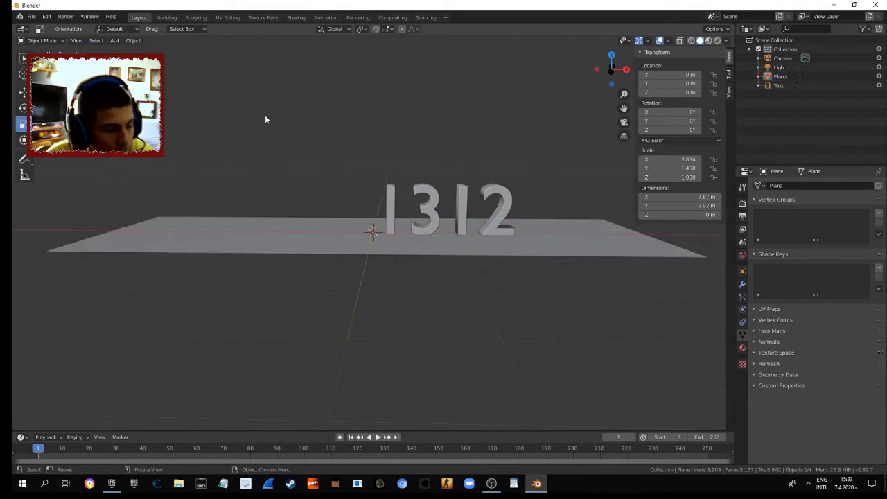
{"action": "right_click", "coordinate": [264, 119]}
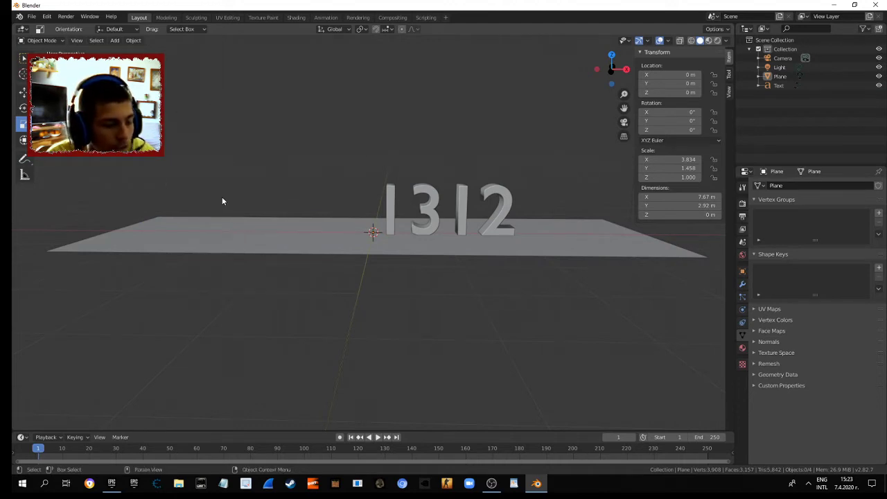
{"action": "key", "text": "shift+a"}
{"action": "left_click", "coordinate": [265, 194]}
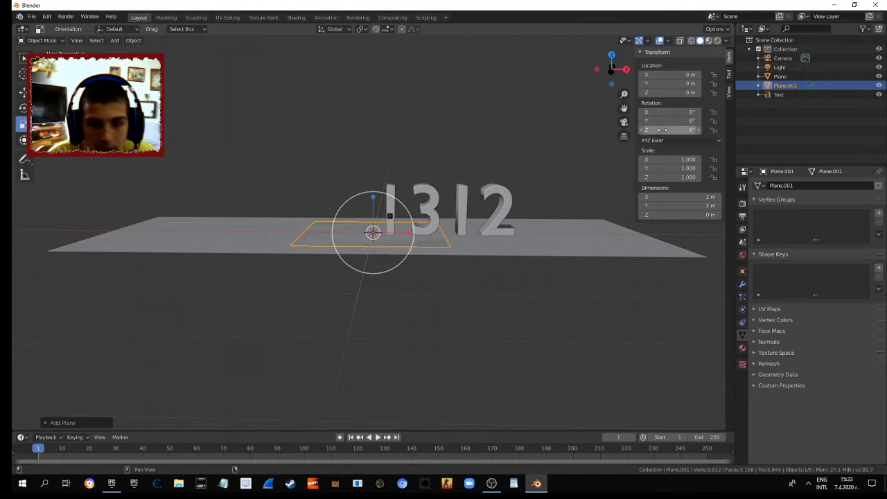
- Reposition the second plane, leaving Z at 0 m and moving it 5 m along Y
{"action": "left_click", "coordinate": [662, 93]}
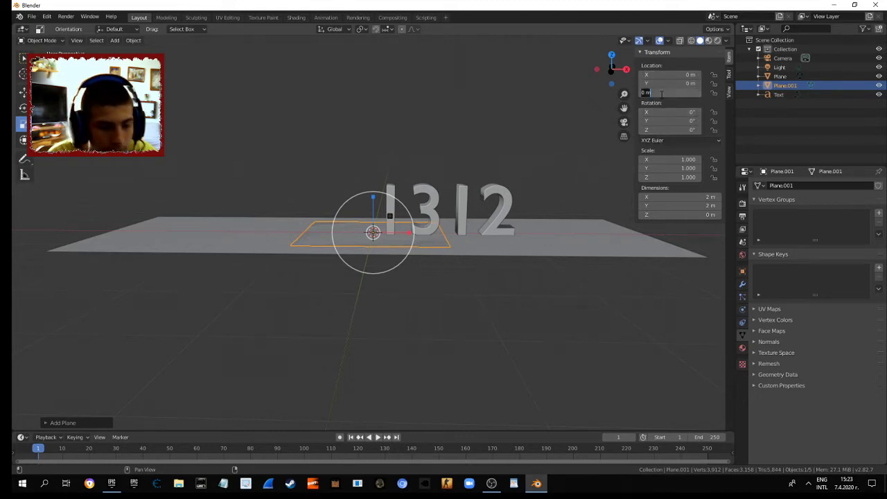
{"action": "type", "text": "5"}
{"action": "key", "text": "Return"}
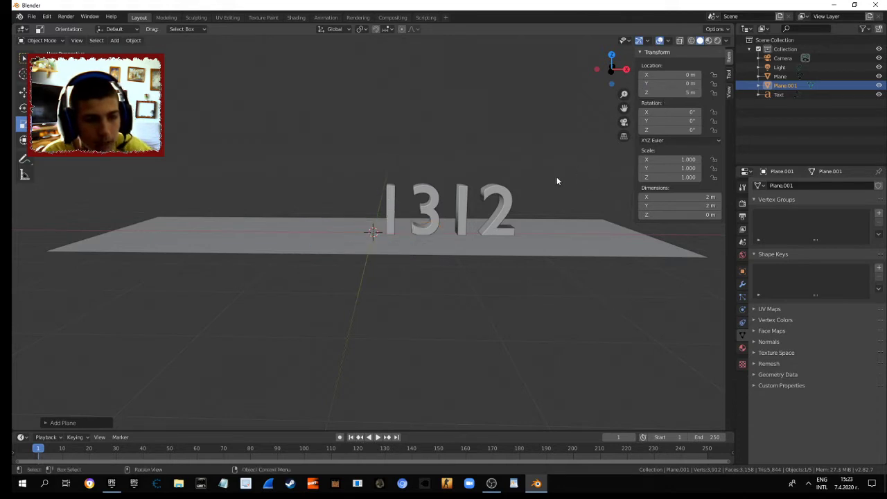
{"action": "mouse_move", "coordinate": [556, 178]}
{"action": "middle_mouse_down"}
{"action": "mouse_move", "coordinate": [542, 95]}
{"action": "mouse_move", "coordinate": [541, 161]}
{"action": "mouse_move", "coordinate": [576, 134]}
{"action": "middle_mouse_up"}
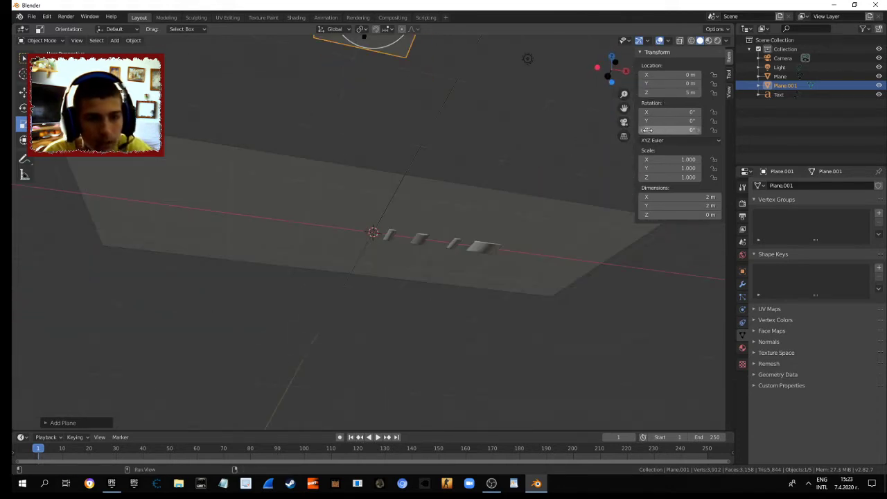
{"action": "left_click", "coordinate": [662, 93]}
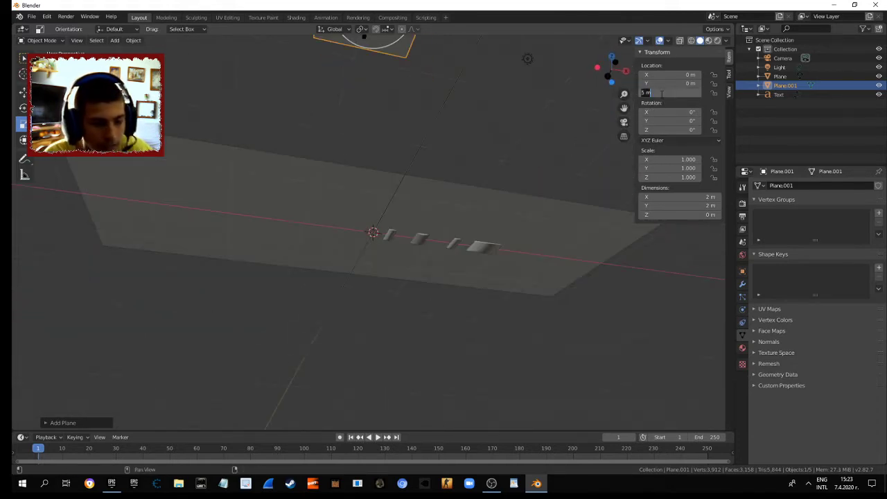
{"action": "type", "text": "0"}
{"action": "key", "text": "Return"}
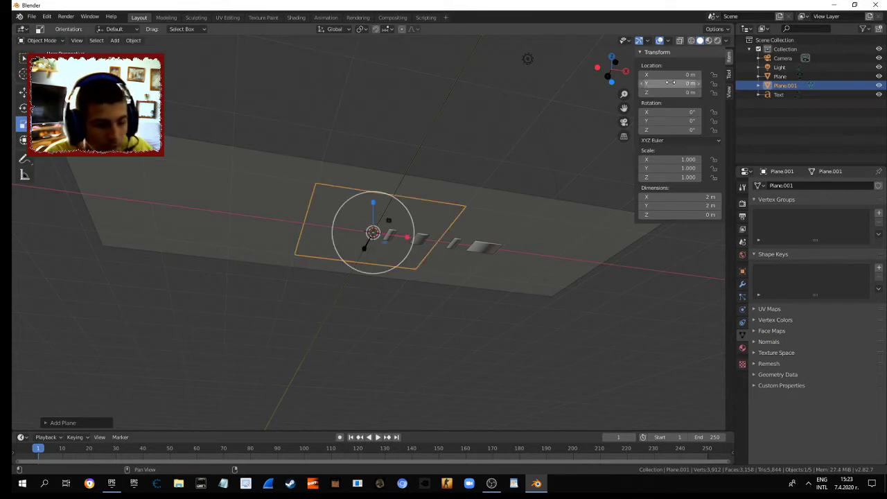
{"action": "left_click", "coordinate": [671, 83]}
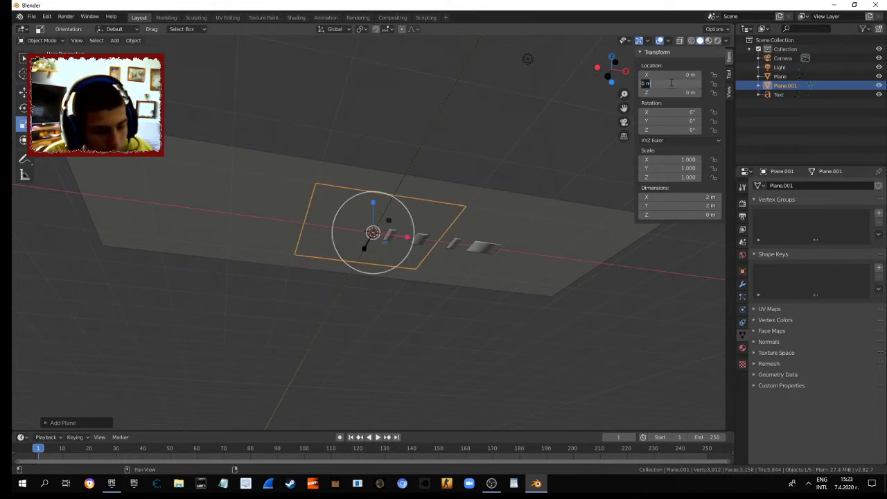
{"action": "type", "text": "5"}
{"action": "key", "text": "Return"}
{"action": "mouse_move", "coordinate": [583, 143]}
{"action": "middle_mouse_down"}
{"action": "mouse_move", "coordinate": [547, 201]}
{"action": "mouse_move", "coordinate": [555, 214]}
{"action": "mouse_move", "coordinate": [489, 174]}
{"action": "mouse_move", "coordinate": [500, 179]}
{"action": "mouse_move", "coordinate": [502, 159]}
{"action": "mouse_move", "coordinate": [499, 166]}
{"action": "middle_mouse_up"}
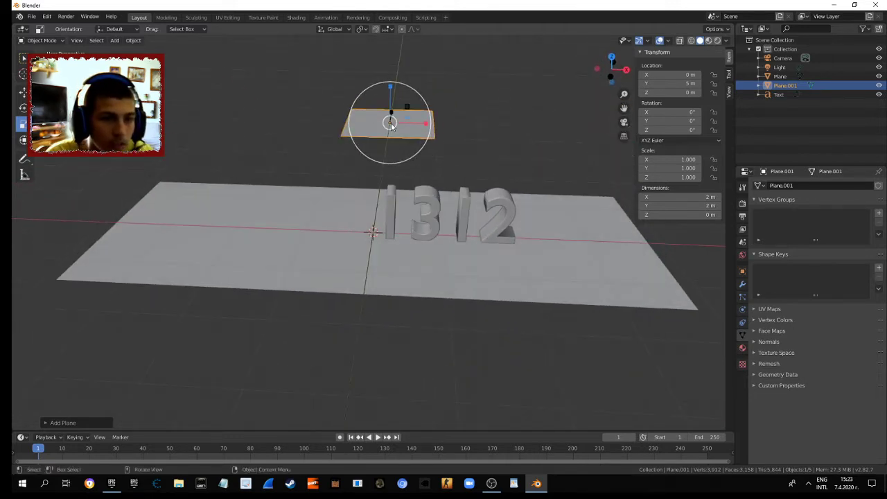
- Enlarge the second plane and rotate it 90° on X to stand upright
{"action": "key", "text": "s"}
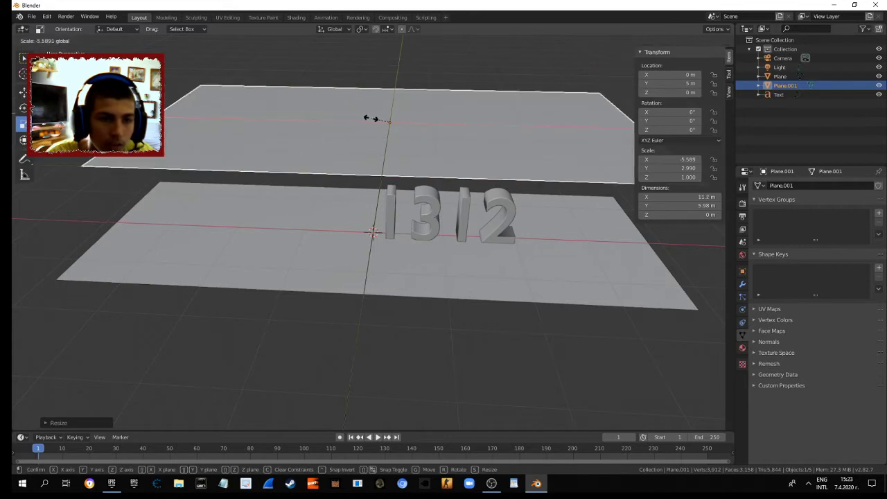
{"action": "left_click", "coordinate": [381, 115]}
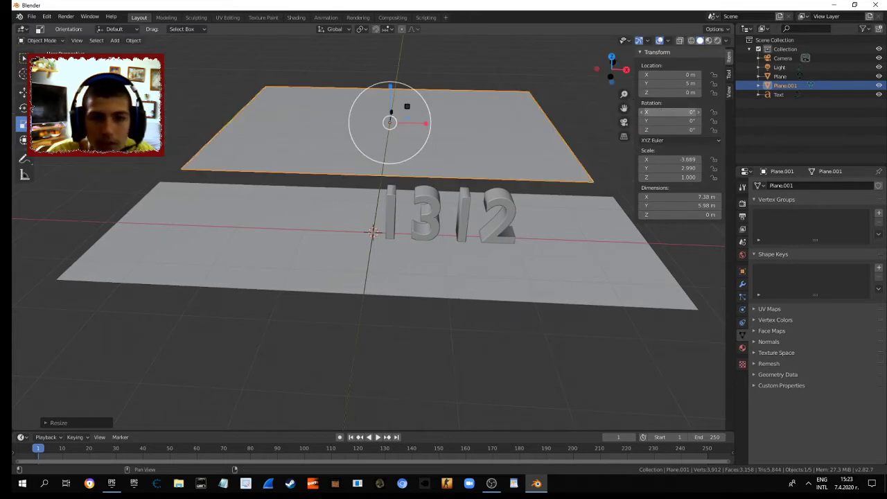
{"action": "left_click", "coordinate": [673, 112]}
{"action": "type", "text": "90"}
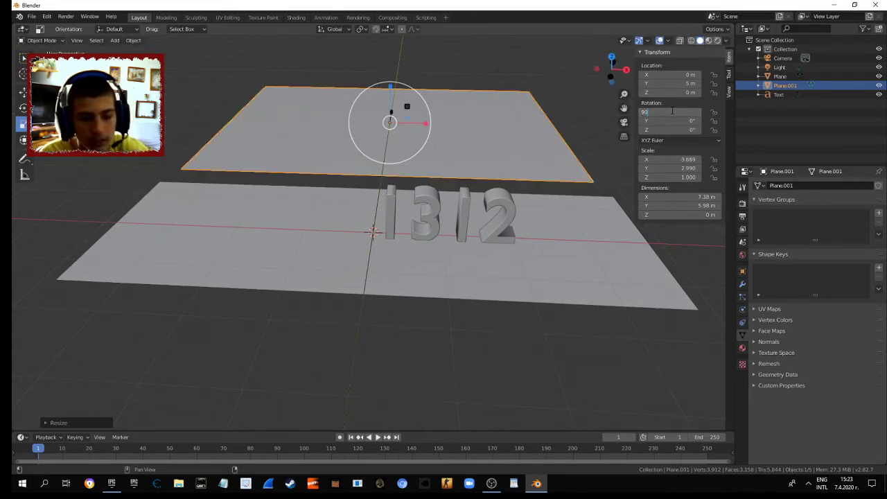
{"action": "key", "text": "Return"}
{"action": "middle_click_drag", "start_coordinate": [586, 168], "coordinate": [546, 172]}
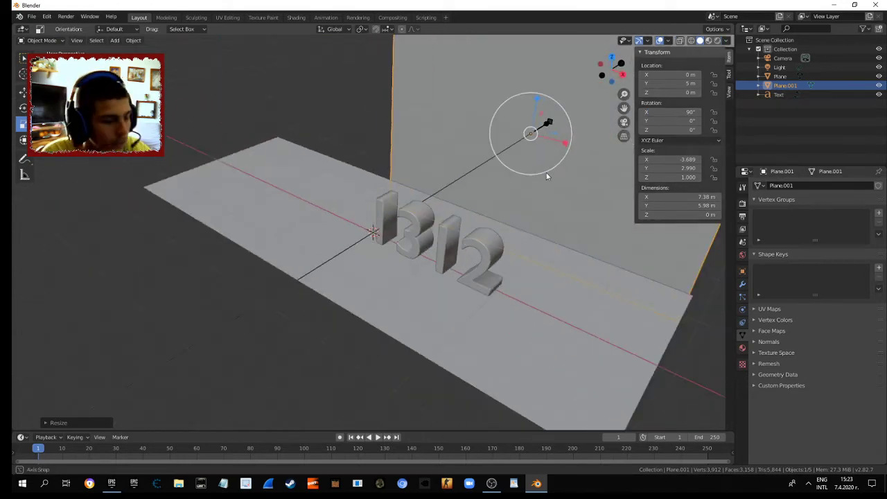
- Slide the wall along Y to Y 1.252 m, just behind the 1312 text
{"action": "key", "text": "g"}
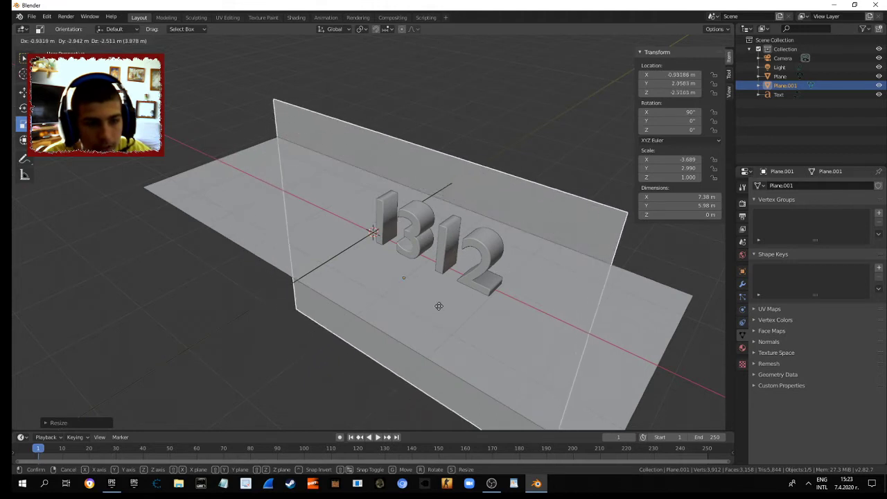
{"action": "key", "text": "y"}
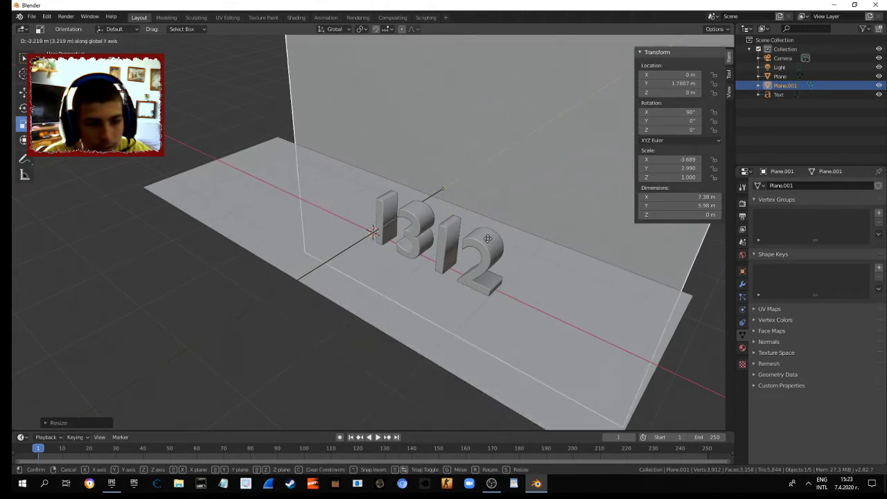
{"action": "left_click", "coordinate": [471, 211]}
{"action": "mouse_move", "coordinate": [472, 211]}
{"action": "middle_mouse_down"}
{"action": "mouse_move", "coordinate": [393, 191]}
{"action": "mouse_move", "coordinate": [408, 185]}
{"action": "middle_mouse_up"}
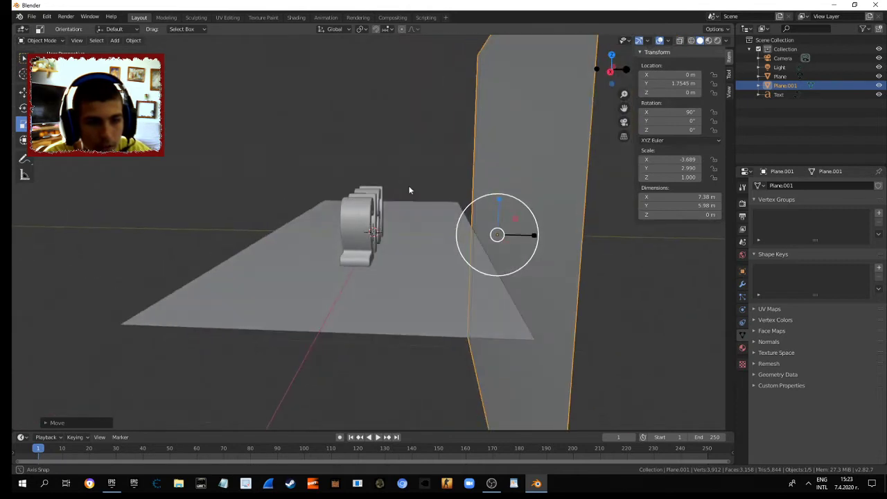
{"action": "key", "text": "g"}
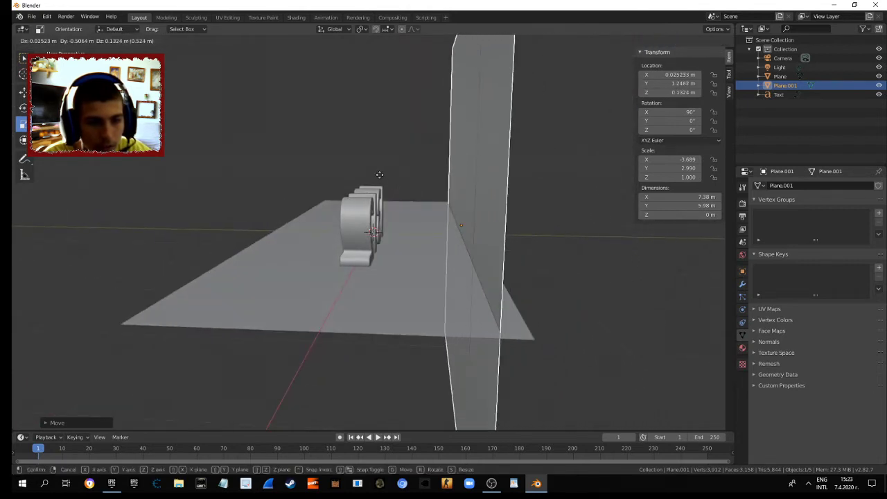
{"action": "right_click", "coordinate": [379, 174]}
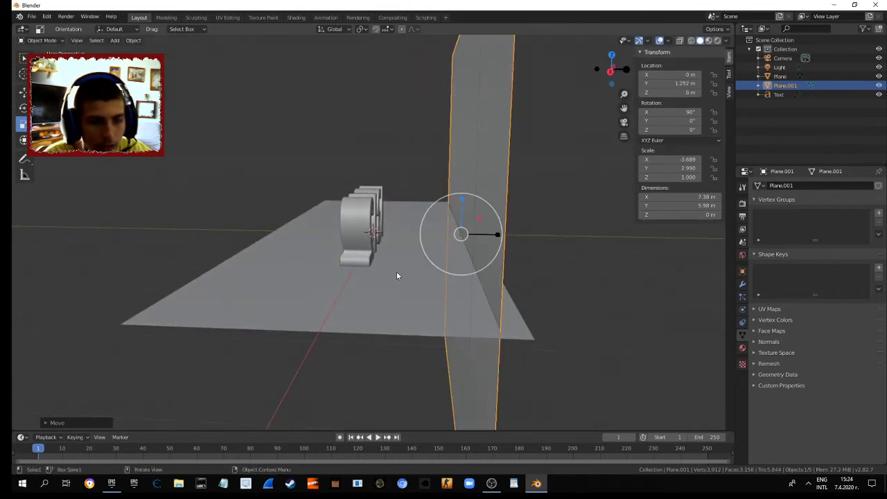
{"action": "middle_click_drag", "start_coordinate": [396, 276], "coordinate": [469, 287]}
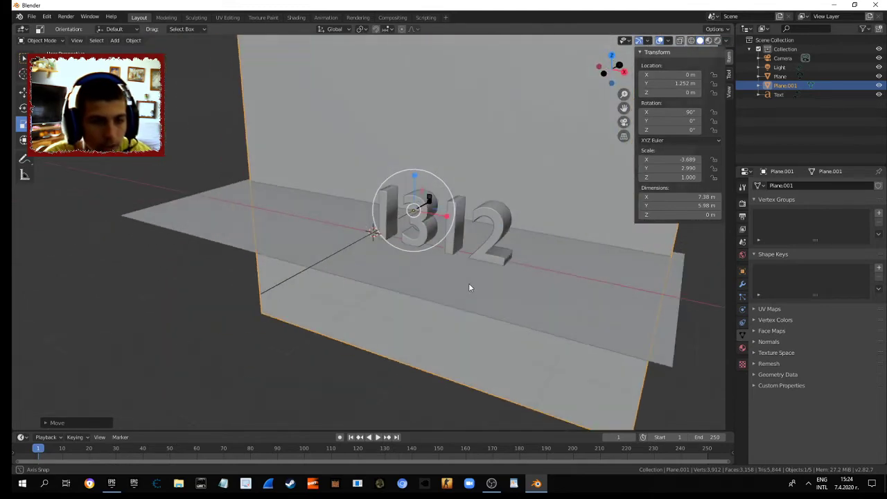
{"action": "left_click", "coordinate": [651, 307]}
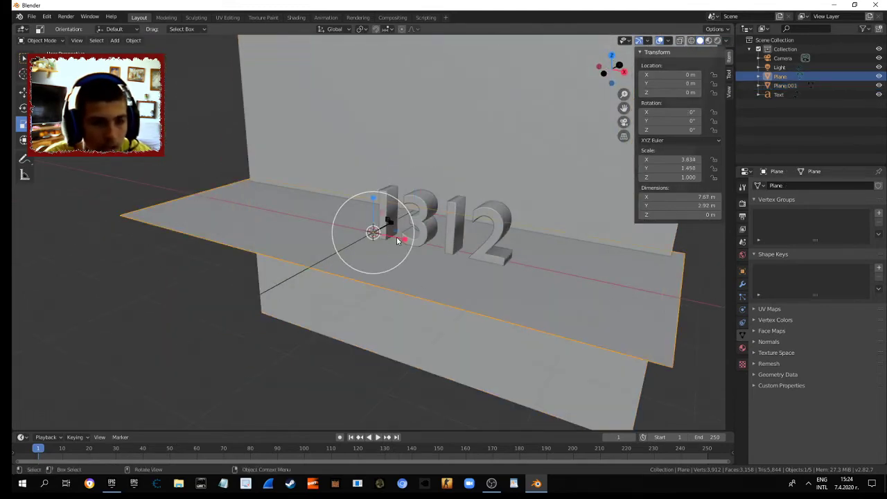
- Scale the floor plane slightly narrower and orbit to a low head-on view
{"action": "key", "text": "s"}
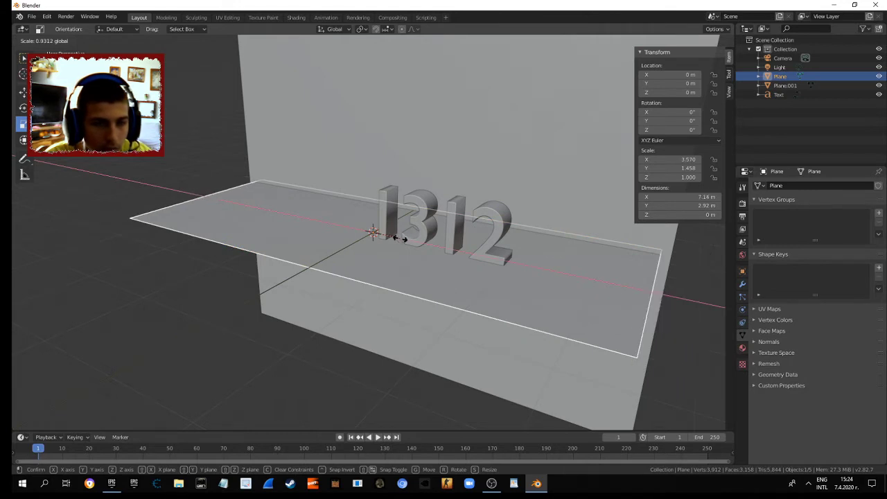
{"action": "left_click", "coordinate": [378, 235]}
{"action": "left_click", "coordinate": [278, 357]}
{"action": "mouse_move", "coordinate": [278, 357]}
{"action": "middle_mouse_down"}
{"action": "mouse_move", "coordinate": [202, 340]}
{"action": "mouse_move", "coordinate": [215, 350]}
{"action": "mouse_move", "coordinate": [305, 354]}
{"action": "mouse_move", "coordinate": [311, 337]}
{"action": "mouse_move", "coordinate": [307, 357]}
{"action": "middle_mouse_up"}
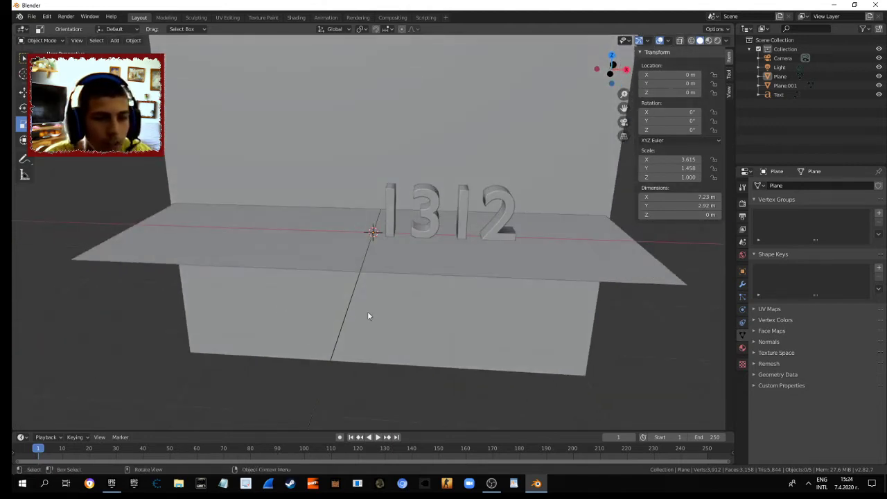
{"action": "mouse_move", "coordinate": [368, 316]}
{"action": "middle_mouse_down"}
{"action": "mouse_move", "coordinate": [420, 329]}
{"action": "mouse_move", "coordinate": [396, 329]}
{"action": "middle_mouse_up"}
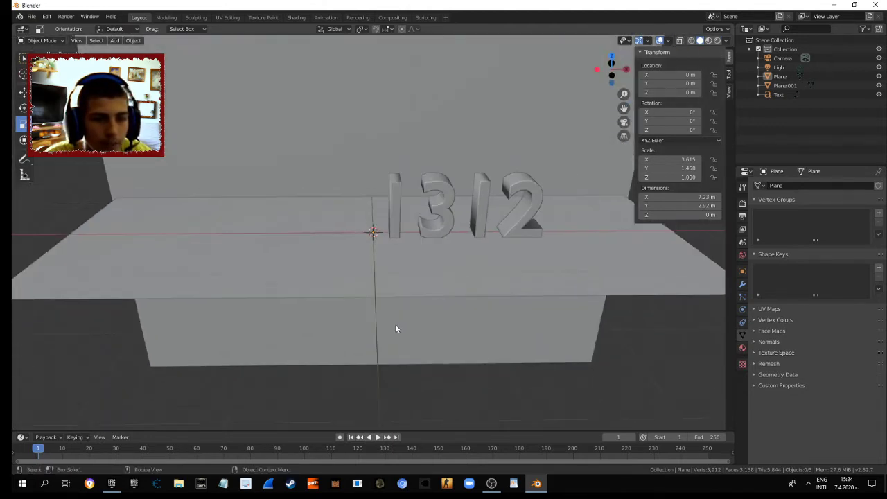
{"action": "scroll", "coordinate": [391, 328], "scroll_direction": "down", "scroll_amount": 2}
- Stretch the floor plane to about 7.6 m by 2.96 m
{"action": "left_click", "coordinate": [373, 253]}
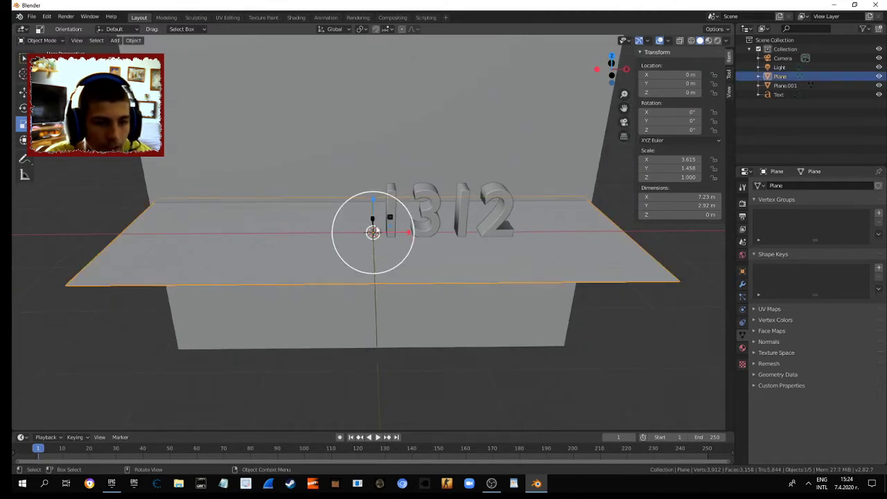
{"action": "key", "text": "s"}
{"action": "key", "text": "z"}
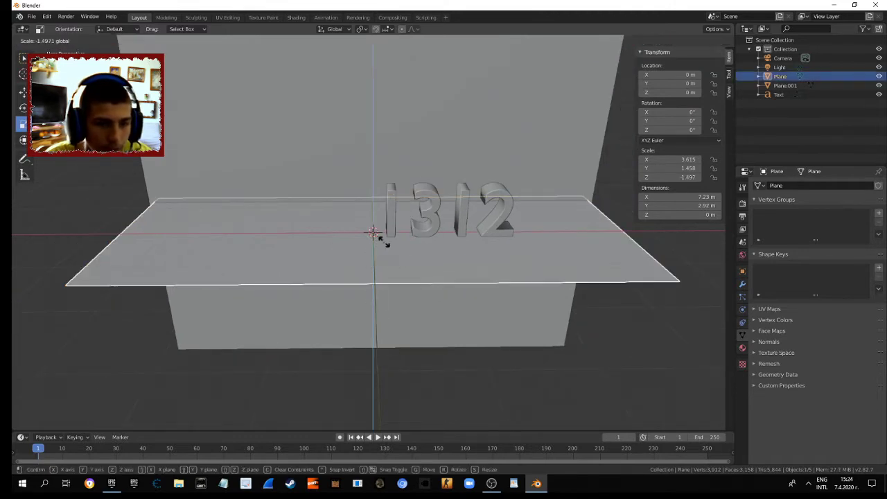
{"action": "left_click", "coordinate": [363, 248]}
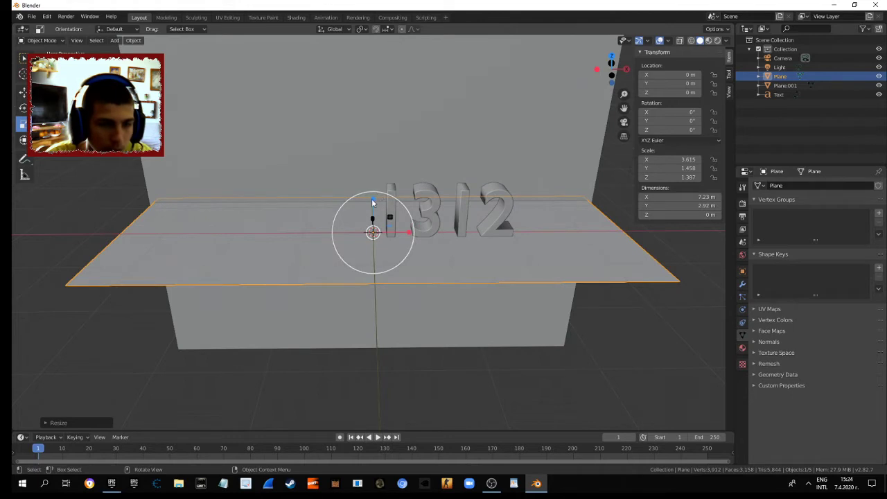
{"action": "key", "text": "s"}
{"action": "key", "text": "z"}
{"action": "left_click", "coordinate": [374, 234]}
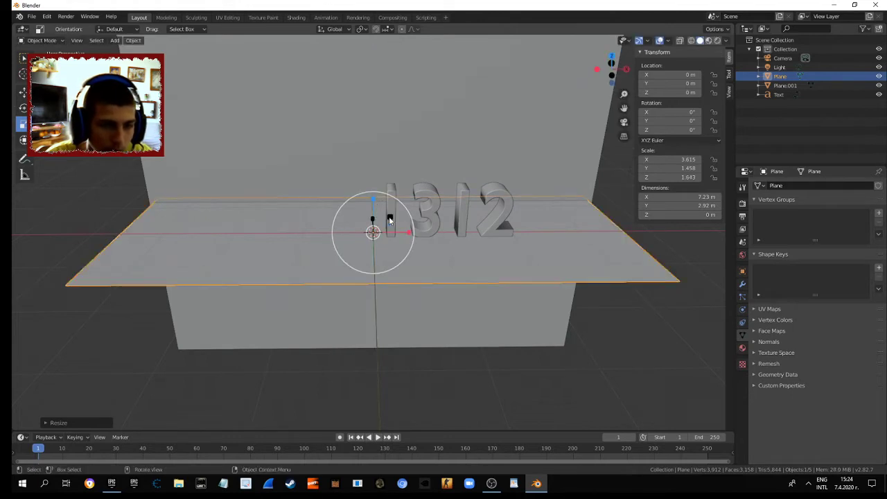
{"action": "mouse_move", "coordinate": [393, 220]}
{"action": "left_mouse_down"}
{"action": "mouse_move", "coordinate": [375, 239]}
{"action": "mouse_move", "coordinate": [391, 238]}
{"action": "left_mouse_up"}
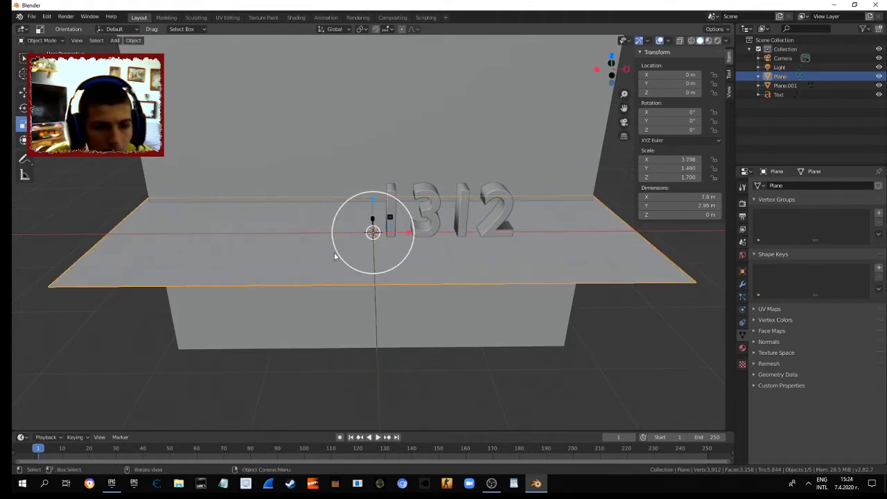
{"action": "left_click_drag", "start_coordinate": [372, 203], "coordinate": [375, 177]}
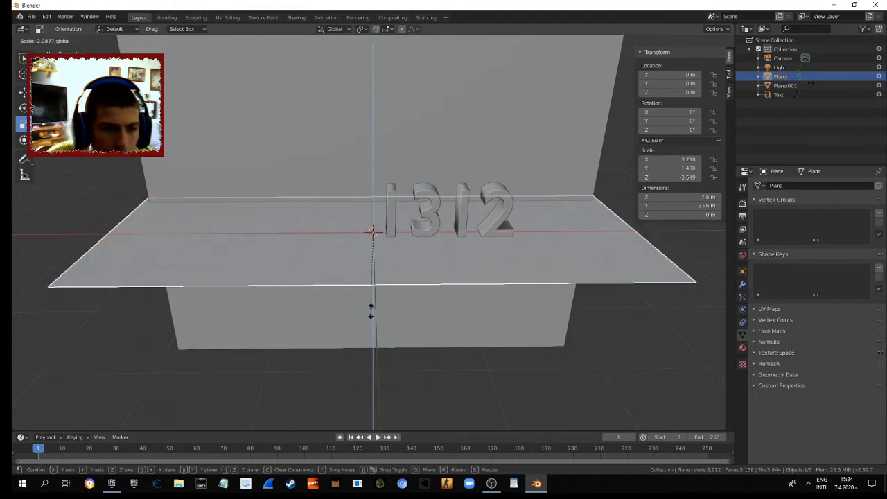
{"action": "left_click_drag", "start_coordinate": [377, 374], "coordinate": [375, 389]}
- Orbit to a side view and set the wall's Y rotation to -90°, then back to 0°
{"action": "left_click", "coordinate": [353, 345]}
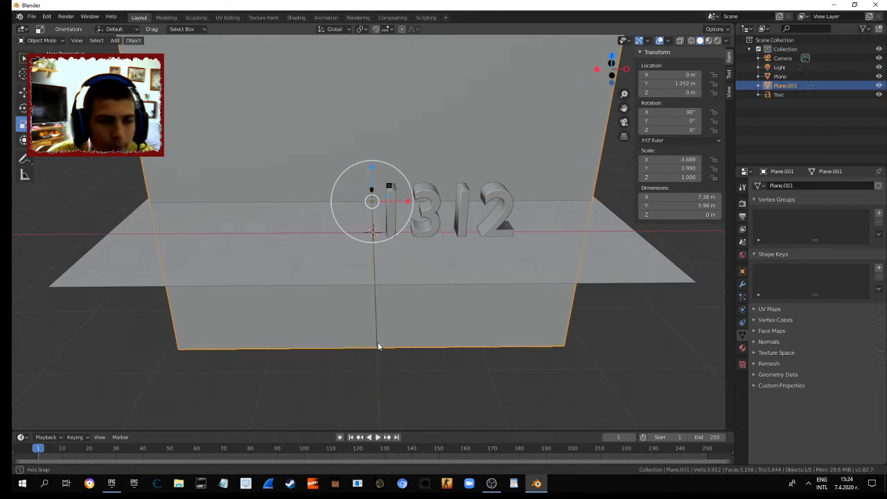
{"action": "left_click", "coordinate": [444, 398]}
{"action": "middle_click_drag", "start_coordinate": [436, 329], "coordinate": [473, 255]}
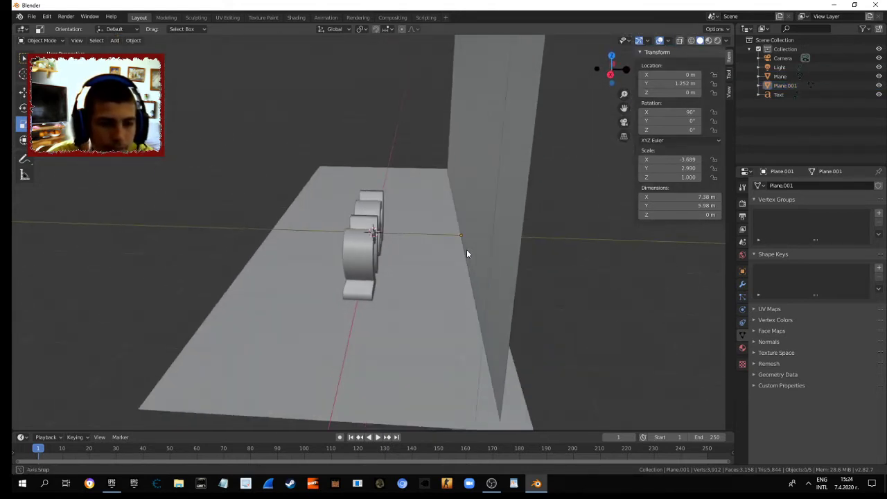
{"action": "left_click", "coordinate": [655, 120]}
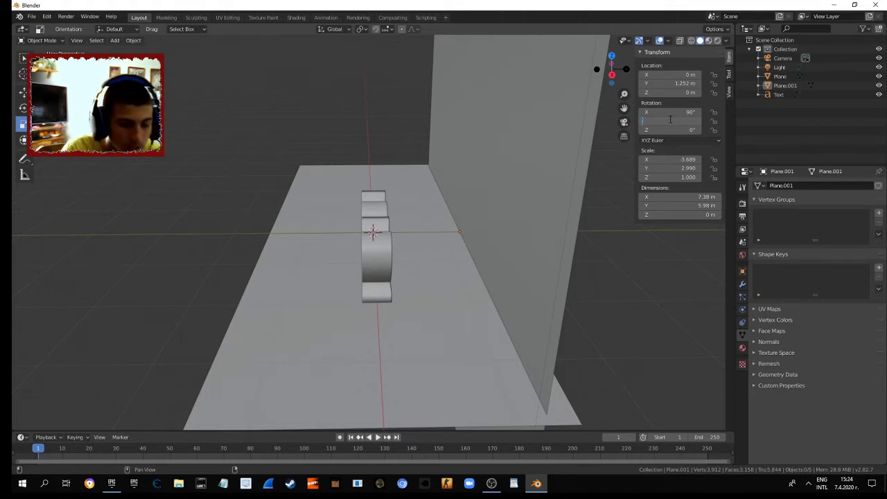
{"action": "type", "text": "-90"}
{"action": "key", "text": "Return"}
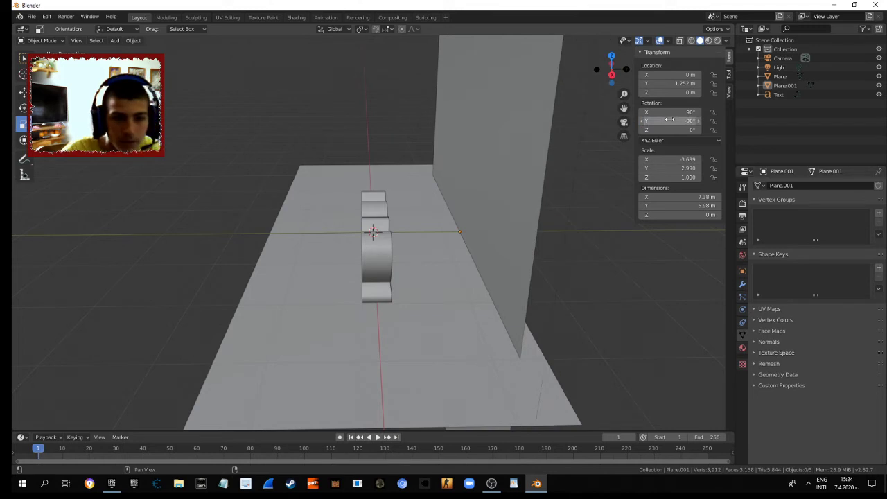
{"action": "left_click", "coordinate": [671, 122]}
{"action": "type", "text": "0"}
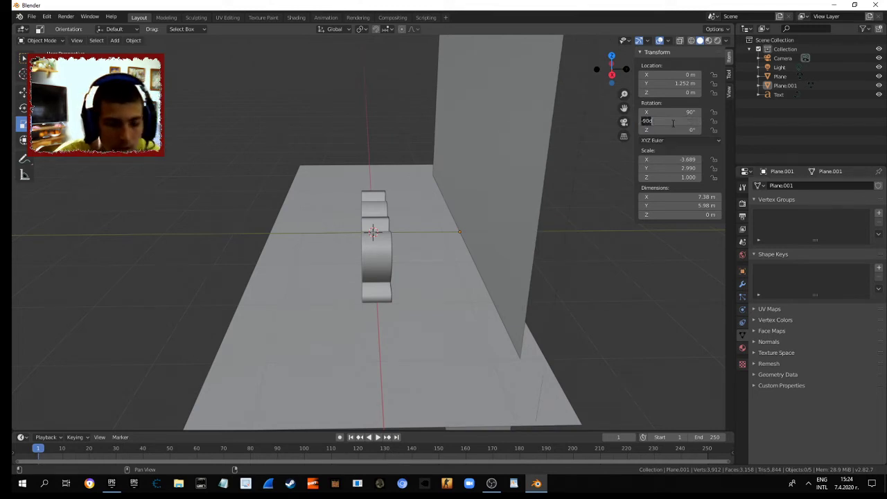
{"action": "key", "text": "Return"}
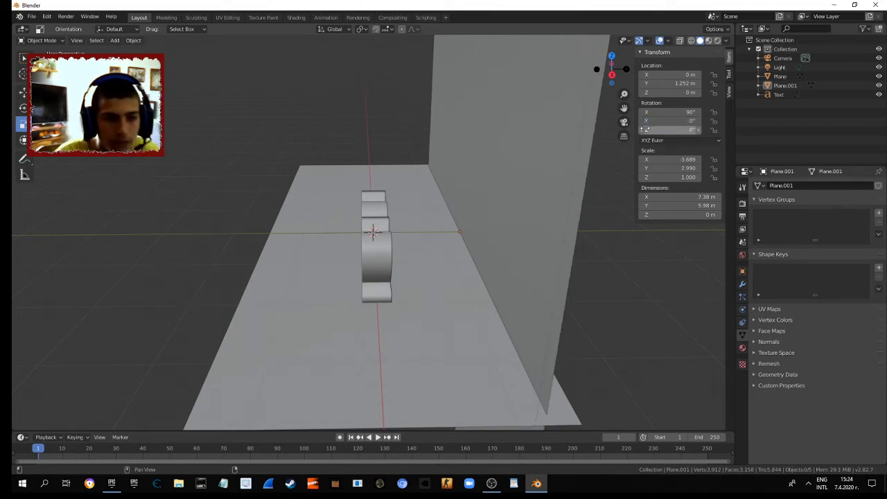
{"action": "left_click", "coordinate": [386, 257]}
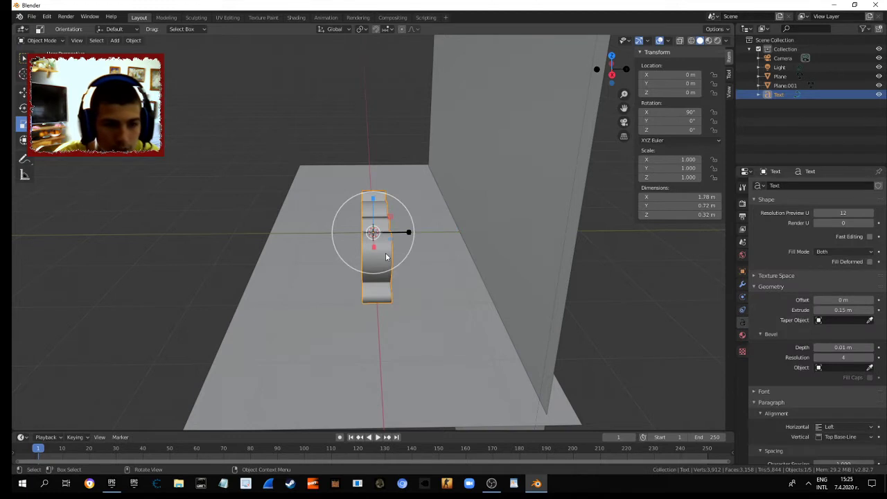
- Try a 90° Y rotation on the text, reset Y to 0°, then flip X to 180°
{"action": "left_click", "coordinate": [673, 119]}
{"action": "type", "text": "90"}
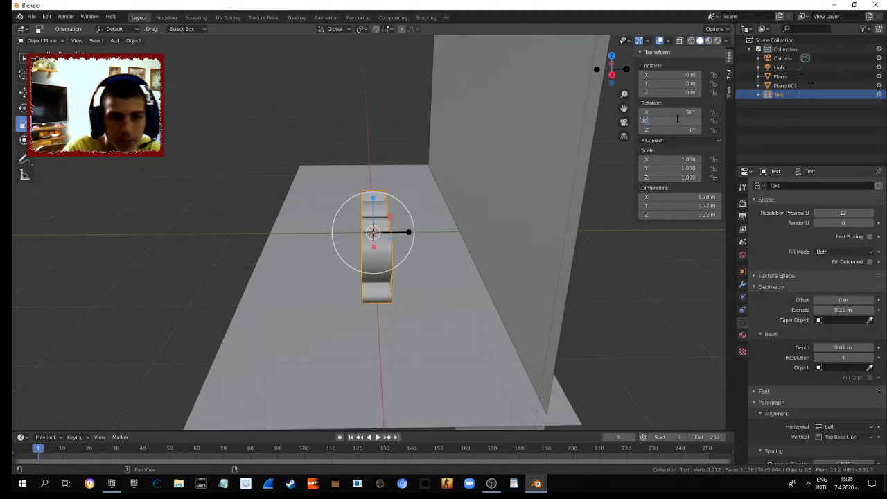
{"action": "key", "text": "Return"}
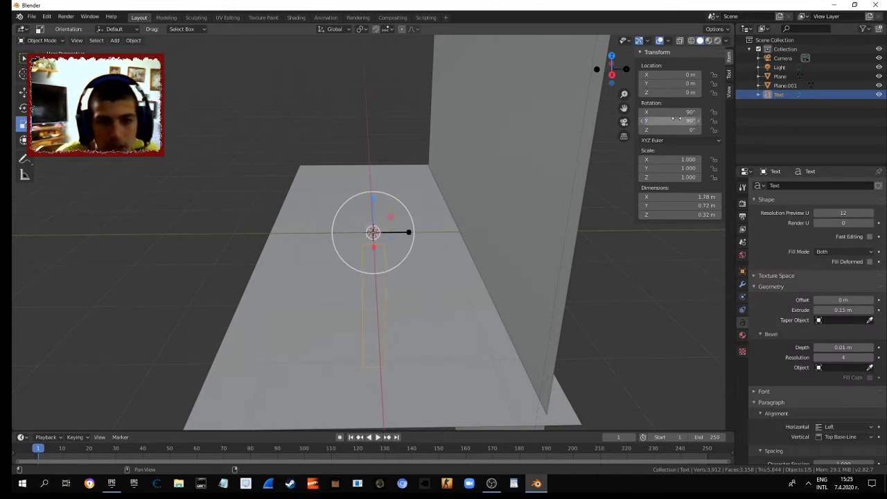
{"action": "left_click", "coordinate": [675, 120]}
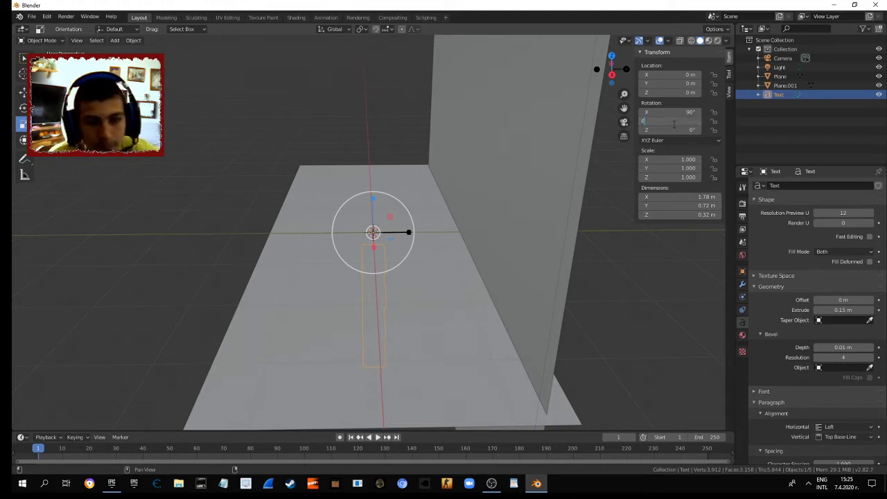
{"action": "type", "text": "0"}
{"action": "key", "text": "Return"}
{"action": "left_click", "coordinate": [669, 113]}
{"action": "type", "text": "180"}
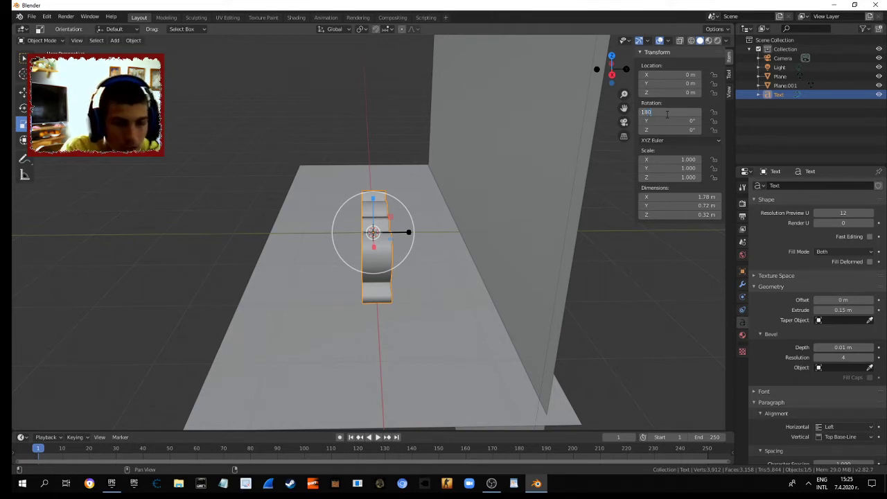
{"action": "key", "text": "Return"}
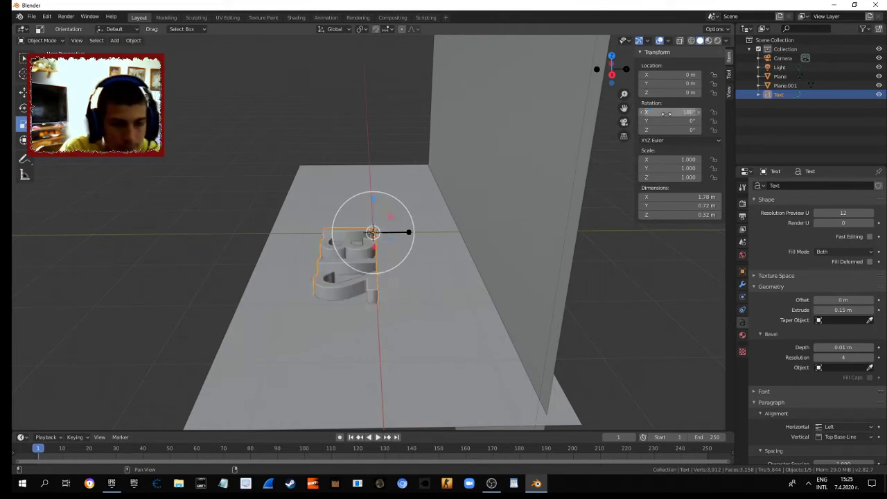
- Set the text's rotation to X 90°, Y 0°, Z 90° so it faces the side view
{"action": "left_click_drag", "start_coordinate": [669, 113], "coordinate": [667, 121]}
{"action": "type", "text": "90"}
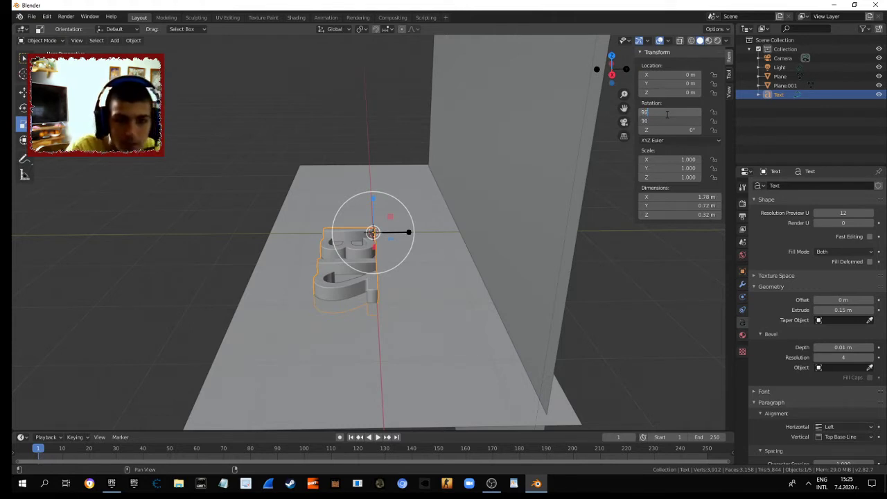
{"action": "key", "text": "Return"}
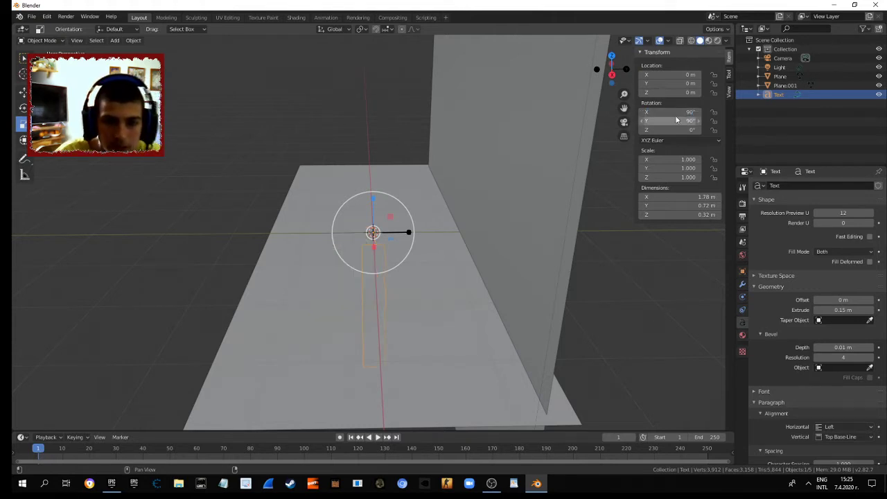
{"action": "left_click", "coordinate": [678, 122]}
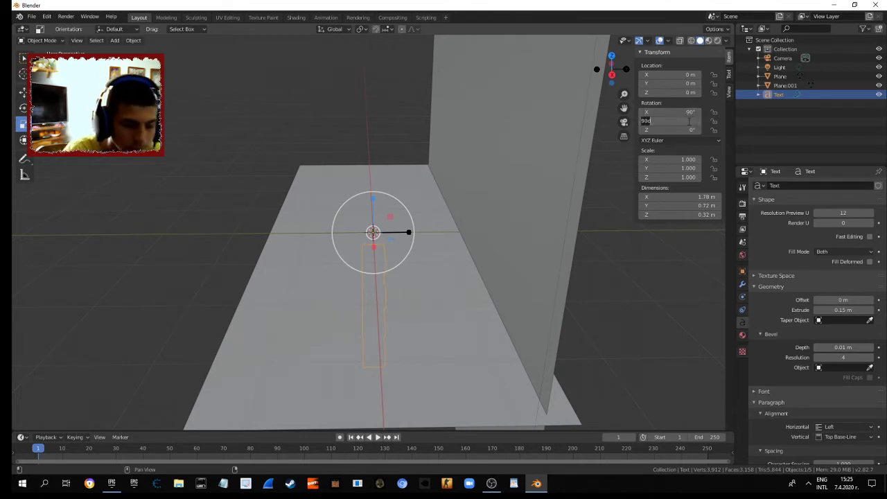
{"action": "key", "text": "BackSpace"}
{"action": "key", "text": "BackSpace"}
{"action": "key", "text": "BackSpace"}
{"action": "type", "text": "0"}
{"action": "key", "text": "Return"}
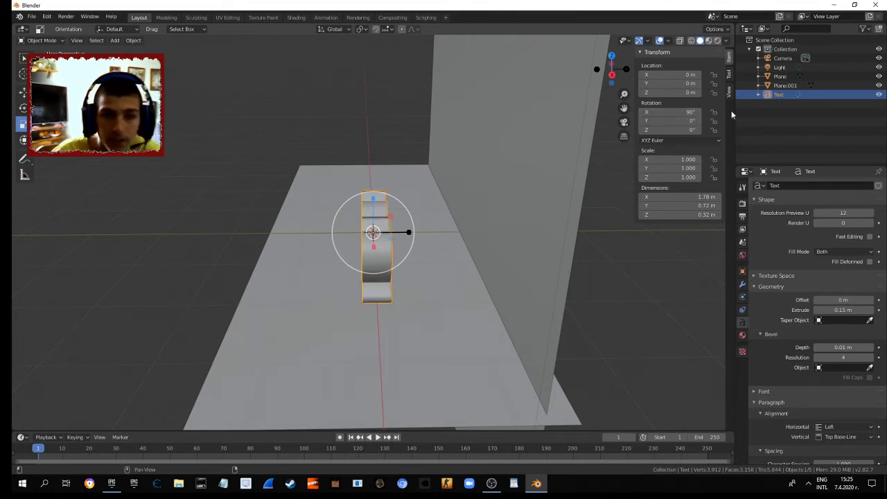
{"action": "left_click", "coordinate": [663, 129]}
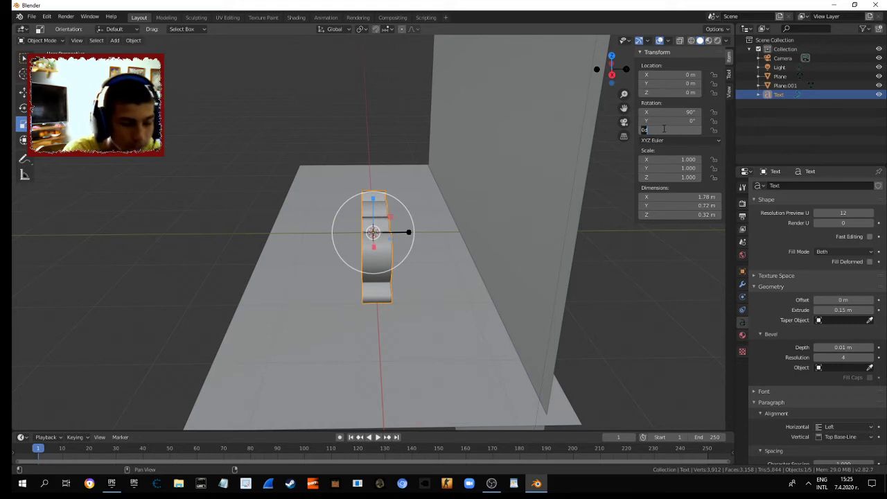
{"action": "key", "text": "Return"}
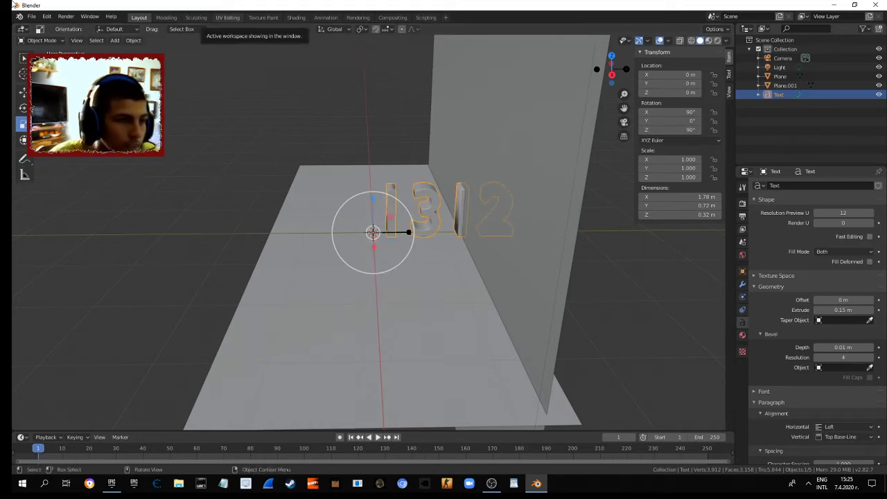
{"action": "left_click", "coordinate": [23, 92]}
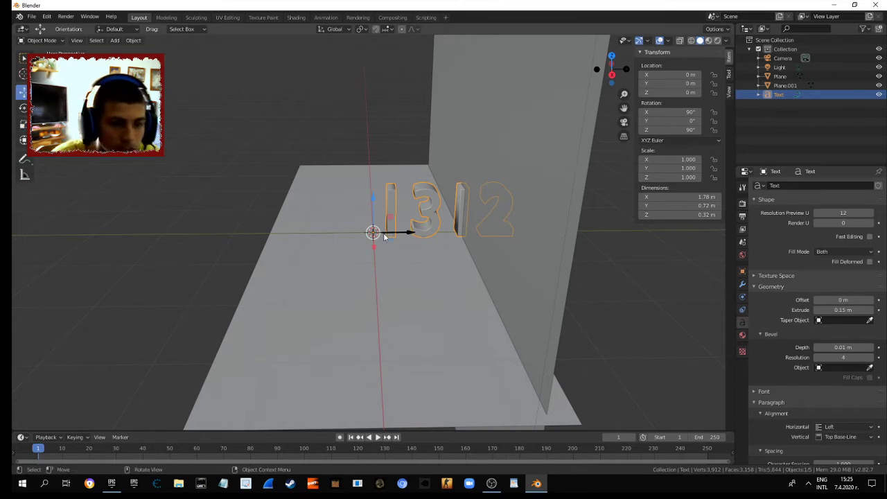
- Slide the 1312 text toward the front of the floor, to about X 2.58 m, Z 0.21 m
{"action": "mouse_move", "coordinate": [373, 233]}
{"action": "left_mouse_down"}
{"action": "mouse_move", "coordinate": [281, 232]}
{"action": "mouse_move", "coordinate": [293, 217]}
{"action": "left_mouse_up"}
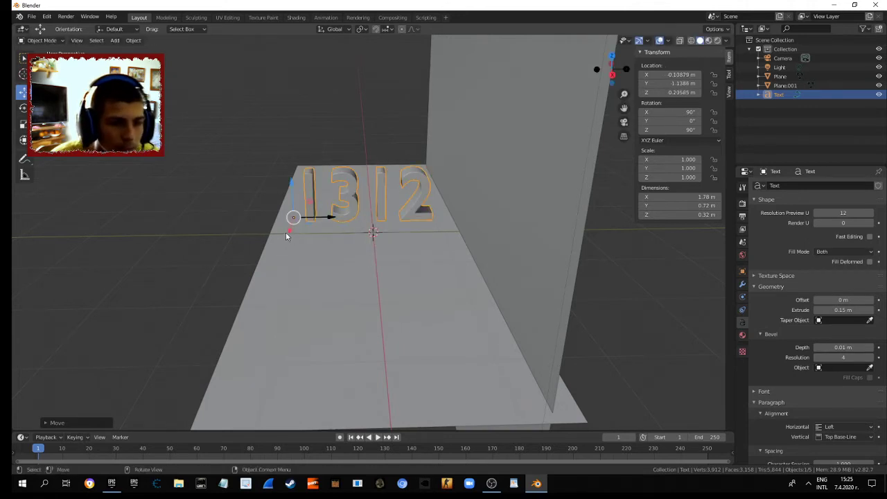
{"action": "left_click", "coordinate": [285, 232]}
{"action": "left_click", "coordinate": [343, 193]}
{"action": "left_click_drag", "start_coordinate": [289, 231], "coordinate": [260, 321]}
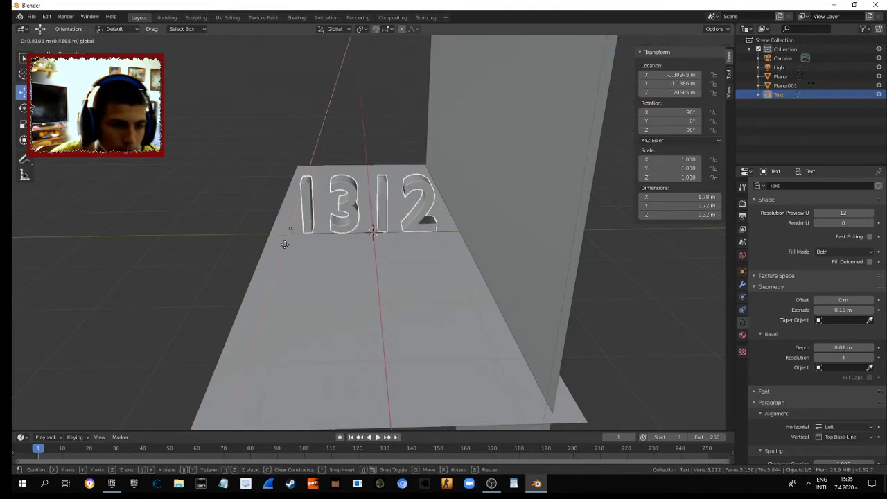
{"action": "left_click", "coordinate": [248, 152]}
- Add a new plane and place it above the 1312 text
{"action": "left_click", "coordinate": [134, 40]}
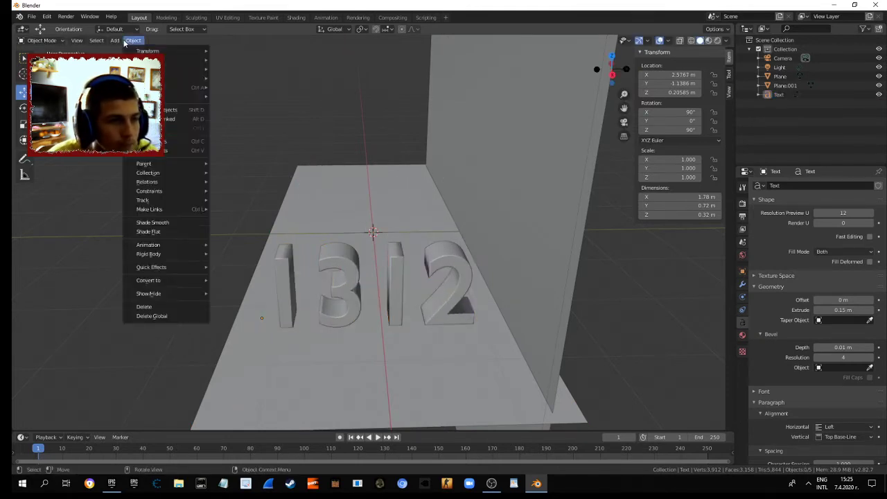
{"action": "left_click", "coordinate": [115, 40]}
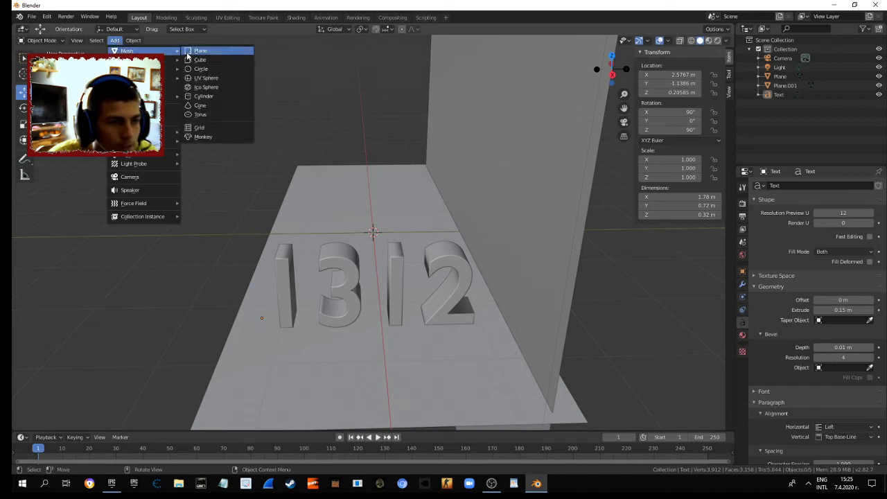
{"action": "left_click", "coordinate": [198, 51]}
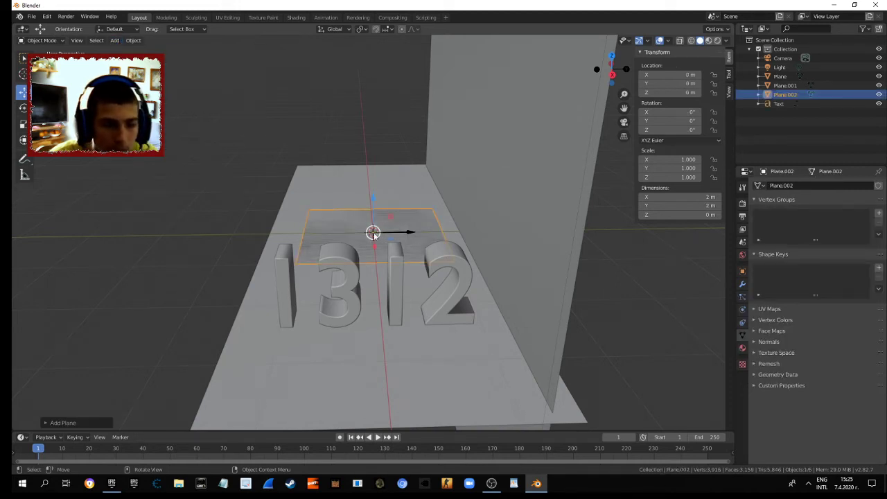
{"action": "key", "text": "g"}
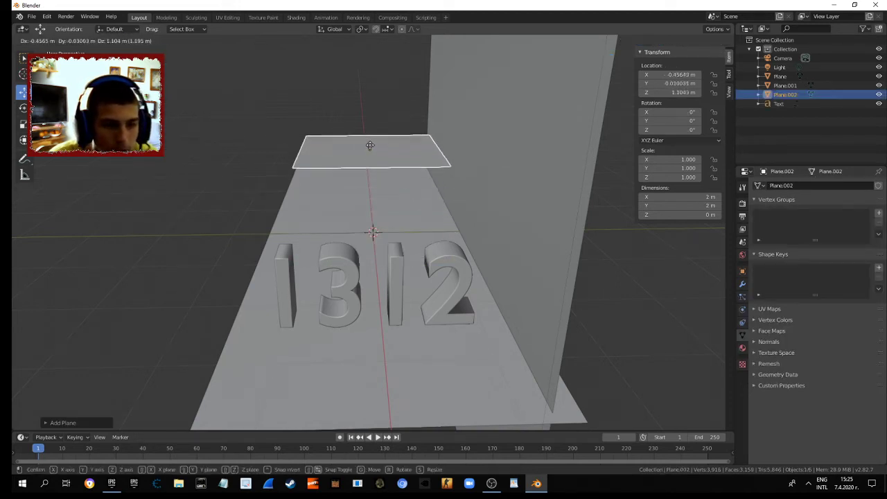
{"action": "left_click", "coordinate": [364, 149]}
- Stand the new plane upright with 90° rotations on X and Z
{"action": "left_click", "coordinate": [667, 111]}
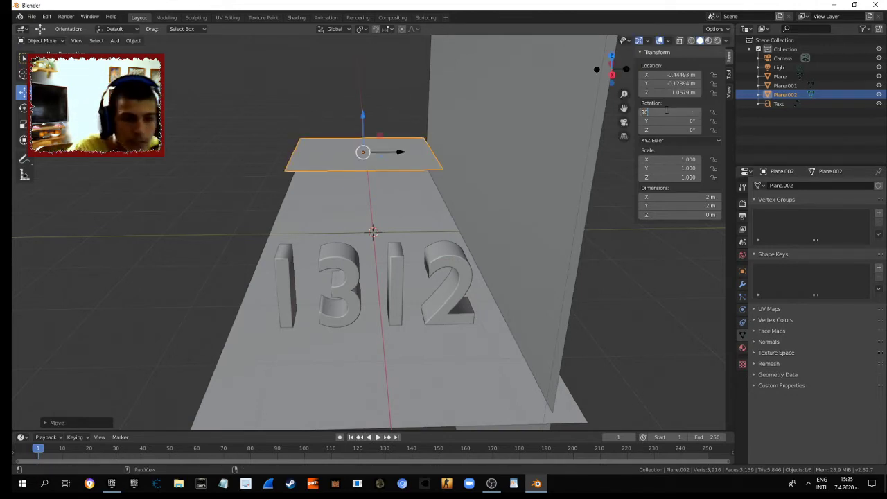
{"action": "type", "text": "90"}
{"action": "key", "text": "Return"}
{"action": "left_click", "coordinate": [680, 129]}
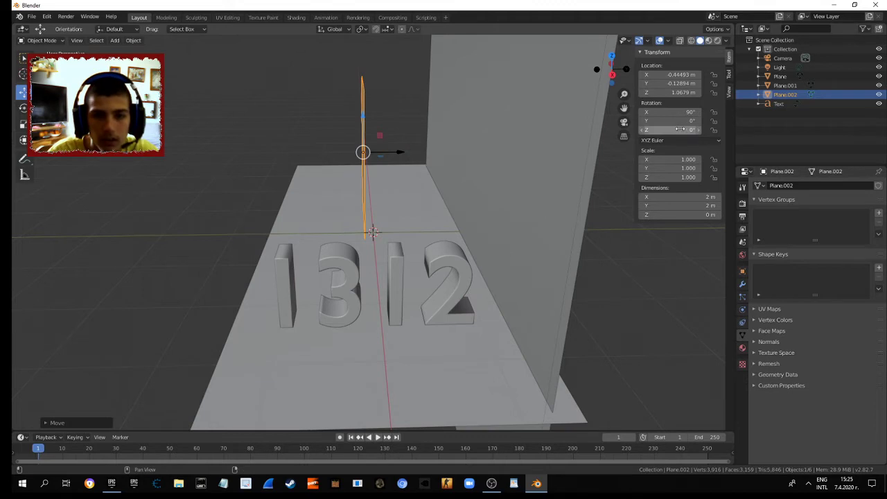
{"action": "type", "text": "90"}
{"action": "key", "text": "Return"}
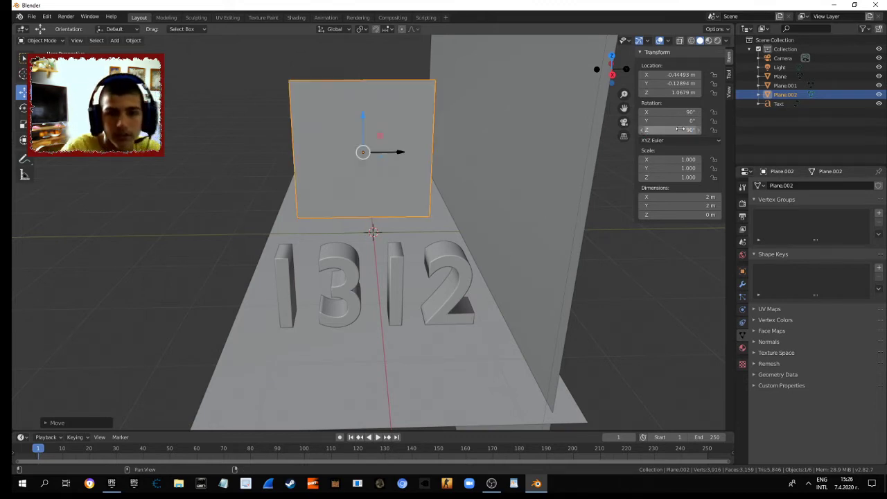
{"action": "mouse_move", "coordinate": [450, 177]}
{"action": "middle_mouse_down"}
{"action": "mouse_move", "coordinate": [513, 263]}
{"action": "mouse_move", "coordinate": [428, 257]}
{"action": "middle_mouse_up"}
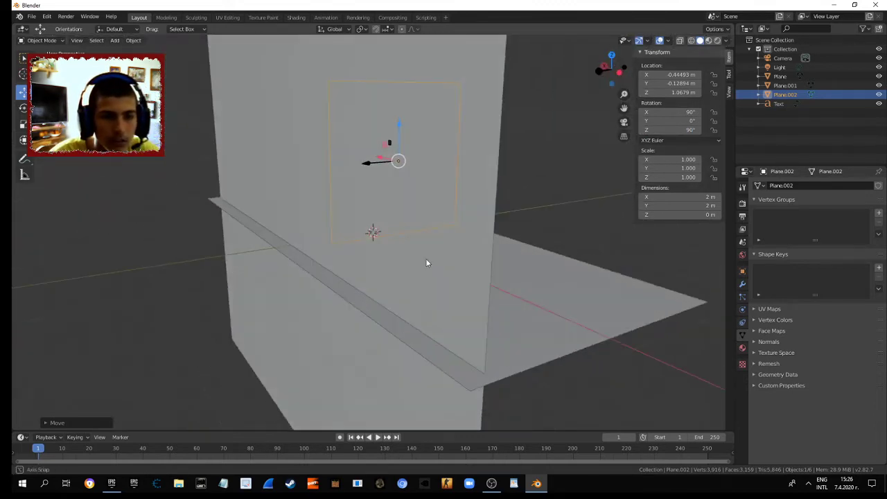
- Move Plane.002 to the left side of the floor, around X -3.14 m
{"action": "mouse_move", "coordinate": [396, 160]}
{"action": "left_mouse_down"}
{"action": "mouse_move", "coordinate": [568, 312]}
{"action": "mouse_move", "coordinate": [487, 307]}
{"action": "mouse_move", "coordinate": [509, 315]}
{"action": "mouse_move", "coordinate": [511, 308]}
{"action": "left_mouse_up"}
{"action": "mouse_move", "coordinate": [622, 358]}
{"action": "middle_mouse_down"}
{"action": "mouse_move", "coordinate": [398, 370]}
{"action": "mouse_move", "coordinate": [483, 386]}
{"action": "mouse_move", "coordinate": [219, 407]}
{"action": "middle_mouse_up"}
{"action": "key", "text": "g"}
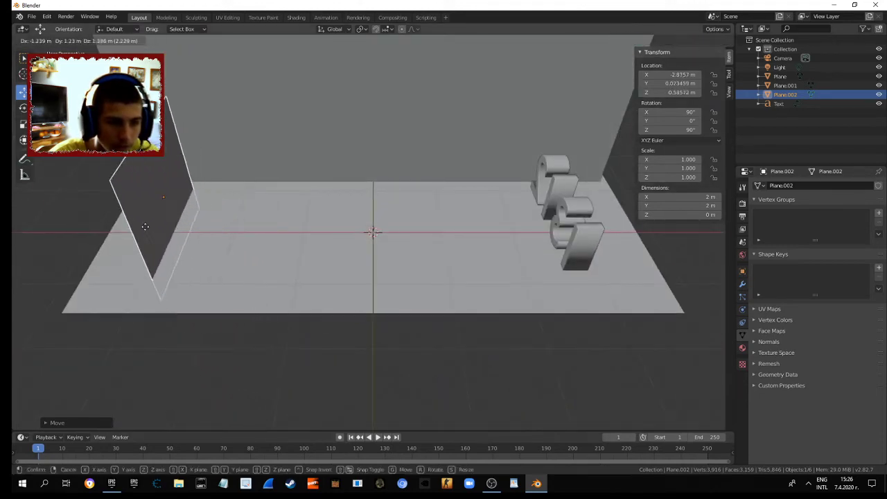
{"action": "left_click", "coordinate": [184, 276]}
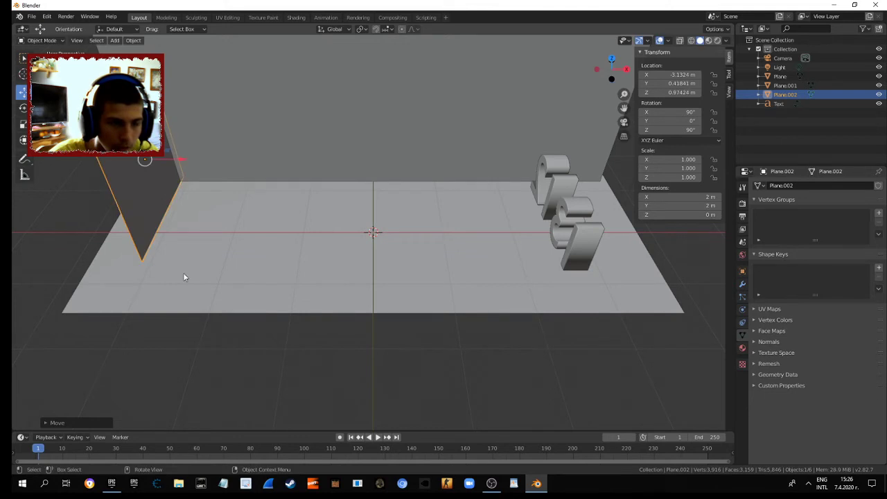
{"action": "middle_click_drag", "start_coordinate": [227, 368], "coordinate": [341, 325]}
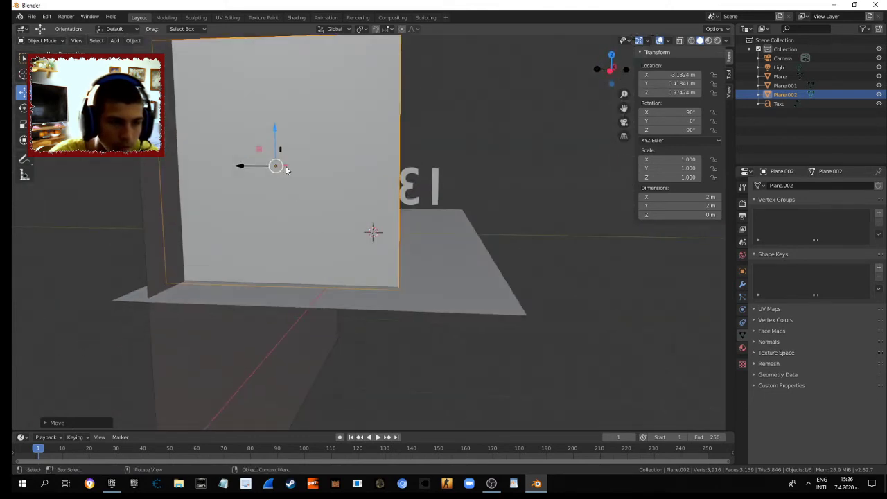
{"action": "left_click_drag", "start_coordinate": [286, 169], "coordinate": [293, 173]}
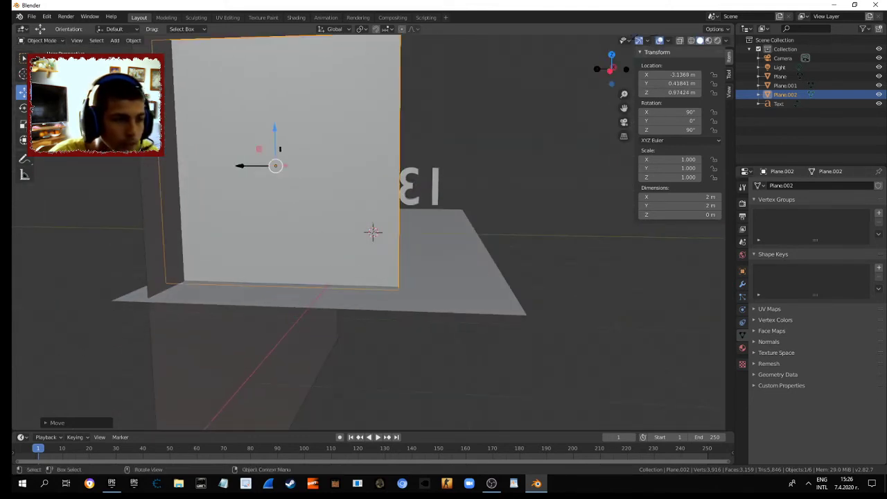
- Scale Plane.002 up along Z, Y and X to about 4.1 × 4.64 m
{"action": "key", "text": "shift+space"}
{"action": "key", "text": "s"}
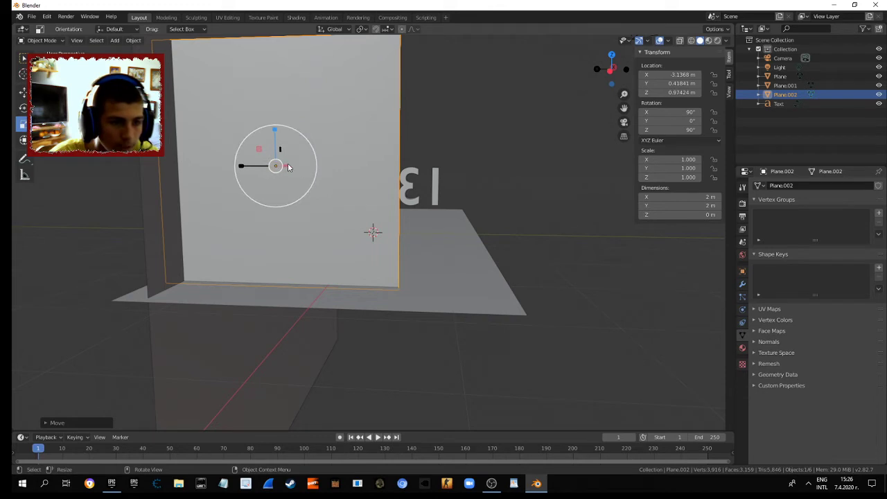
{"action": "left_click_drag", "start_coordinate": [289, 168], "coordinate": [305, 165]}
{"action": "left_click_drag", "start_coordinate": [379, 165], "coordinate": [379, 165]}
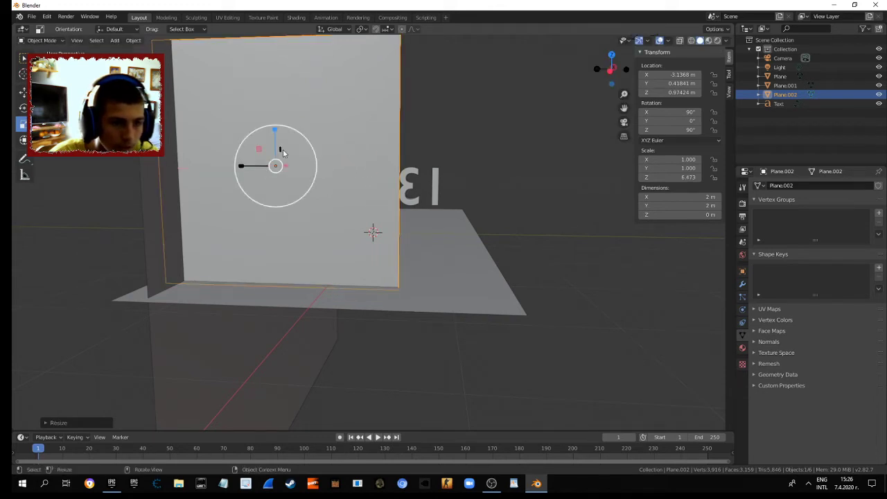
{"action": "left_click_drag", "start_coordinate": [281, 154], "coordinate": [291, 126]}
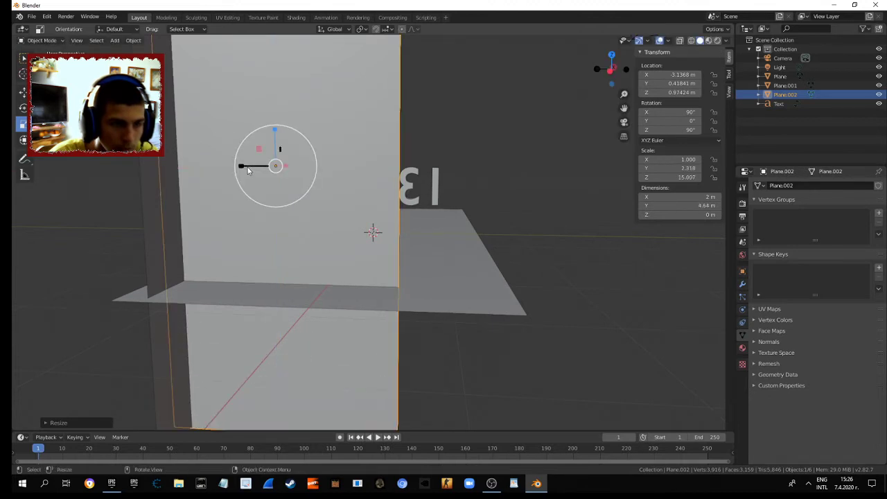
{"action": "left_click_drag", "start_coordinate": [242, 167], "coordinate": [346, 169]}
- Orbit to a front view and scale the floor plane up
{"action": "left_click", "coordinate": [580, 255]}
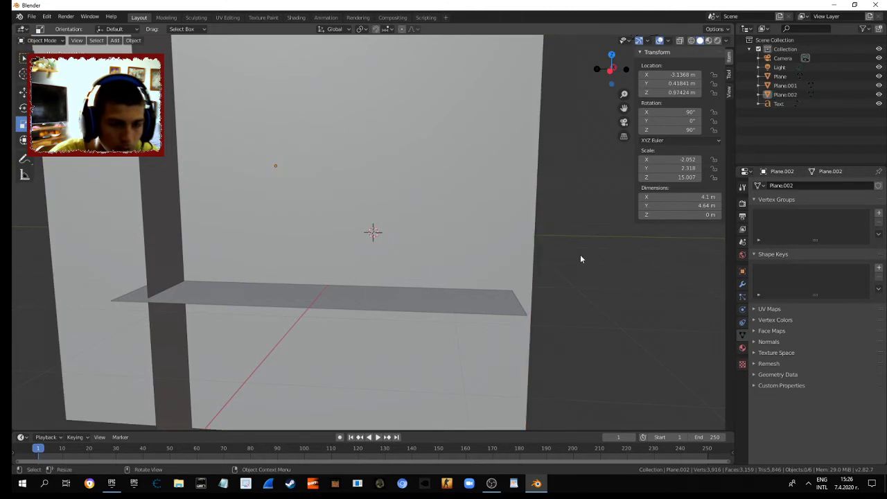
{"action": "mouse_move", "coordinate": [580, 255]}
{"action": "middle_mouse_down"}
{"action": "mouse_move", "coordinate": [421, 219]}
{"action": "mouse_move", "coordinate": [421, 251]}
{"action": "middle_mouse_up"}
{"action": "scroll", "coordinate": [421, 251], "scroll_direction": "up", "scroll_amount": 1}
{"action": "scroll", "coordinate": [421, 246], "scroll_direction": "down", "scroll_amount": 5}
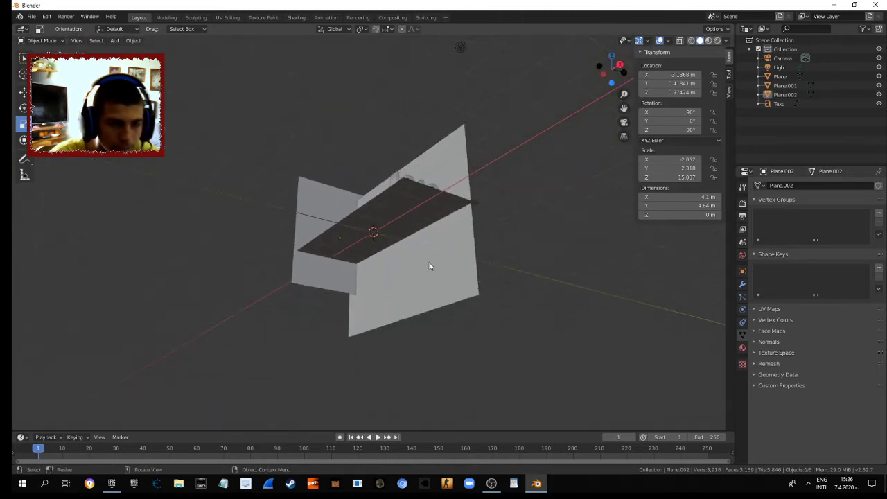
{"action": "mouse_move", "coordinate": [517, 309]}
{"action": "middle_mouse_down"}
{"action": "mouse_move", "coordinate": [480, 349]}
{"action": "mouse_move", "coordinate": [529, 365]}
{"action": "mouse_move", "coordinate": [471, 370]}
{"action": "middle_mouse_up"}
{"action": "scroll", "coordinate": [470, 368], "scroll_direction": "up", "scroll_amount": 1}
{"action": "scroll", "coordinate": [470, 368], "scroll_direction": "up", "scroll_amount": 1}
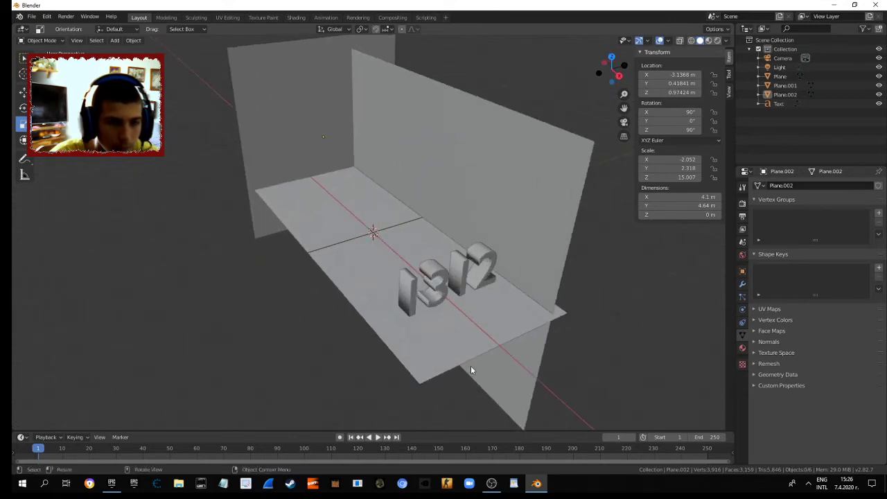
{"action": "scroll", "coordinate": [470, 368], "scroll_direction": "up", "scroll_amount": 2}
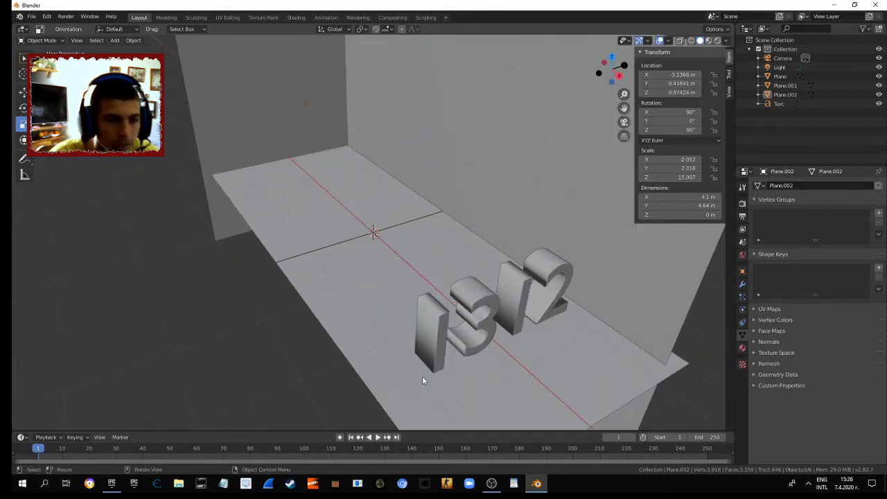
{"action": "left_click", "coordinate": [338, 224]}
{"action": "key", "text": "s"}
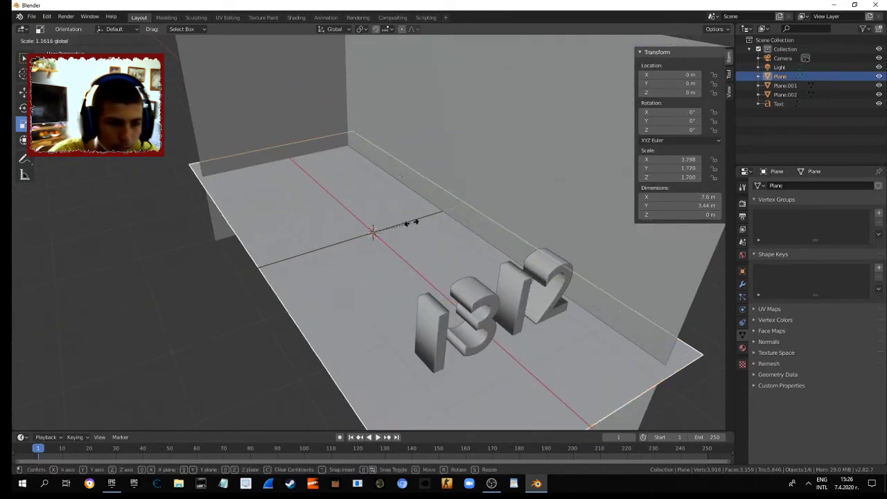
{"action": "left_click", "coordinate": [513, 197]}
- Rescale the side wall Plane.002 and select the back wall
{"action": "left_click", "coordinate": [275, 75]}
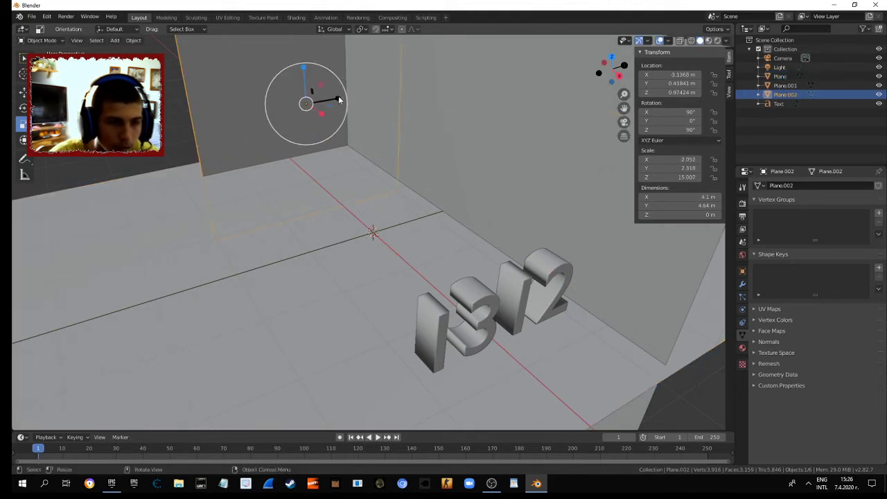
{"action": "key", "text": "s"}
{"action": "left_click", "coordinate": [387, 95]}
{"action": "left_click", "coordinate": [645, 328]}
- Enlarge the floor in X and Y only, to about 18 × 36 m
{"action": "left_click", "coordinate": [614, 388]}
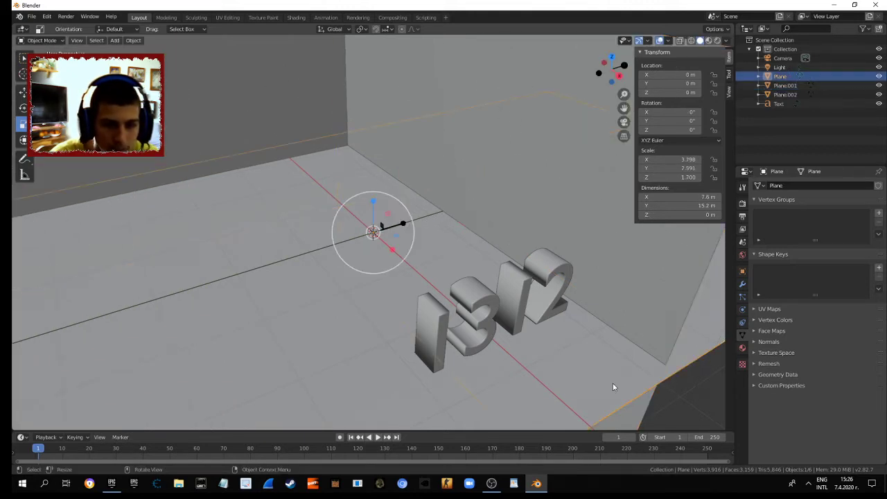
{"action": "key", "text": "s"}
{"action": "key", "text": "z"}
{"action": "left_click", "coordinate": [353, 174]}
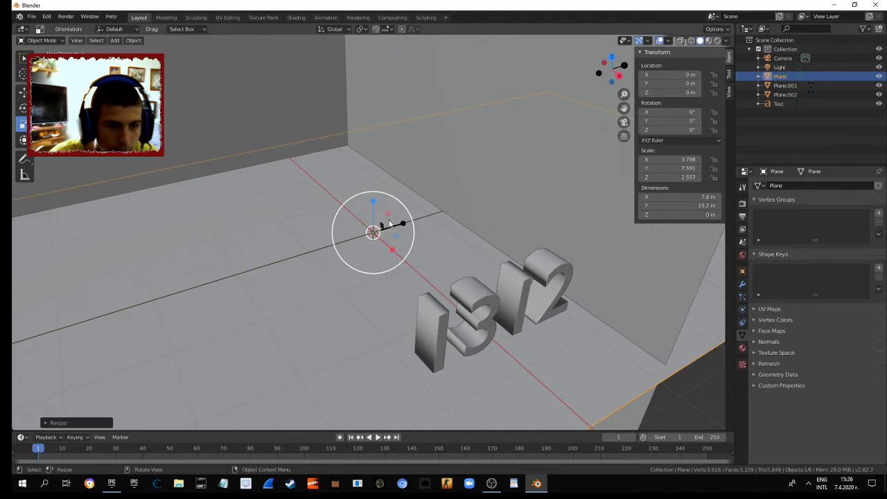
{"action": "key", "text": "s"}
{"action": "key", "text": "shift+z"}
{"action": "left_click", "coordinate": [300, 307]}
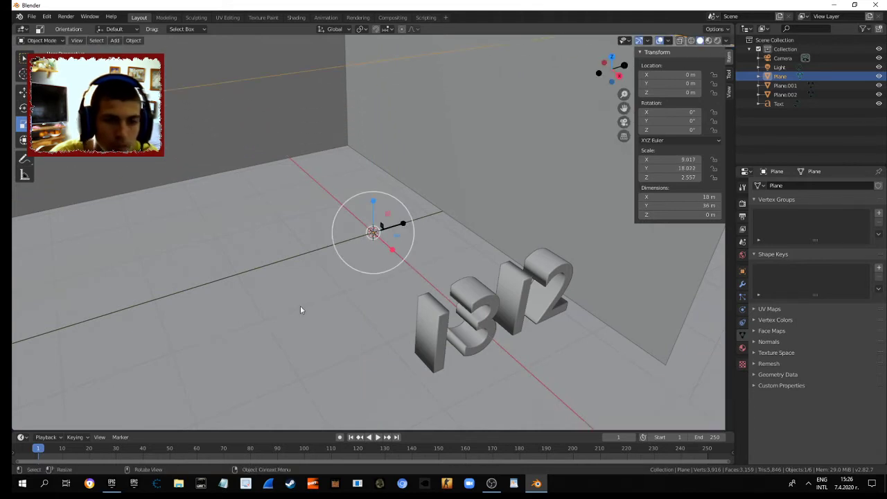
- Cancel an accidental back wall scale, then reselect the floor and the 1312 text
{"action": "left_click", "coordinate": [693, 303]}
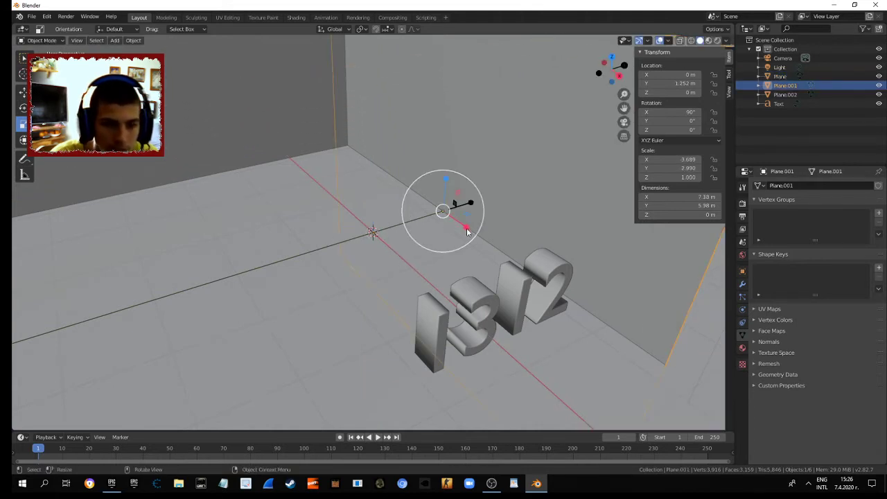
{"action": "key", "text": "s"}
{"action": "key", "text": "Escape"}
{"action": "left_click", "coordinate": [381, 288]}
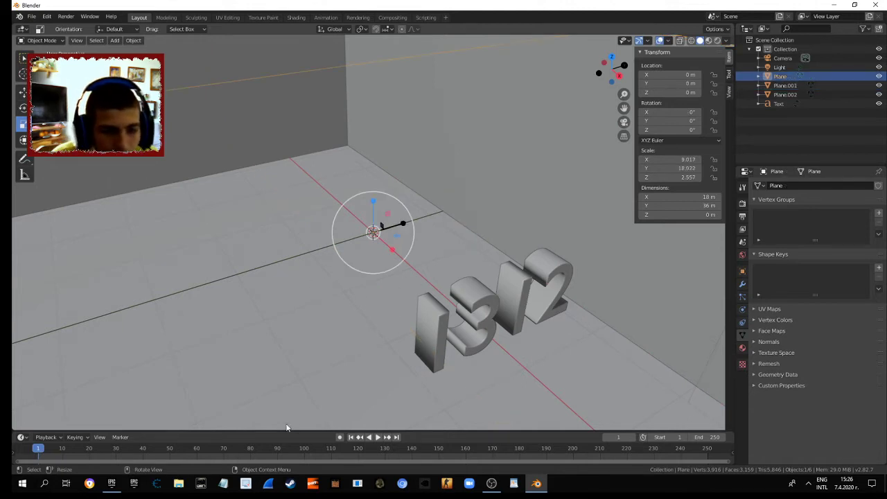
{"action": "left_click", "coordinate": [496, 312]}
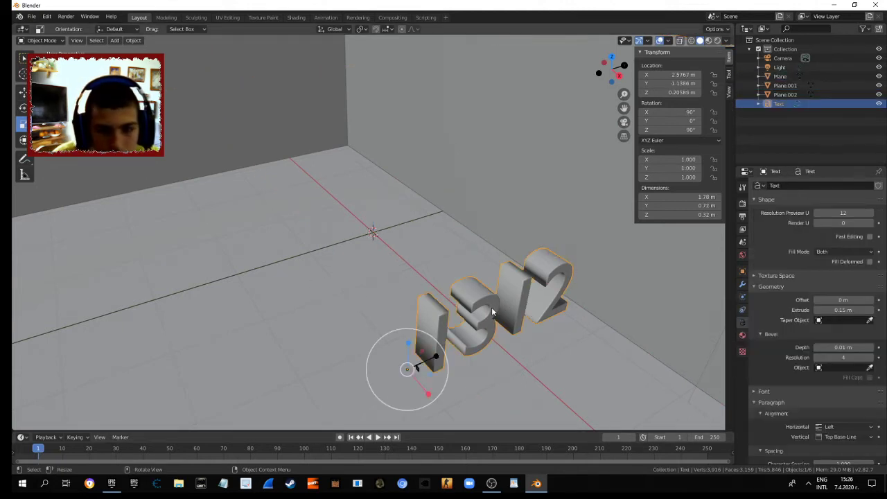
- Enlarge the timeline and keyframe the text's rotation at frame 1
{"action": "left_click", "coordinate": [708, 42]}
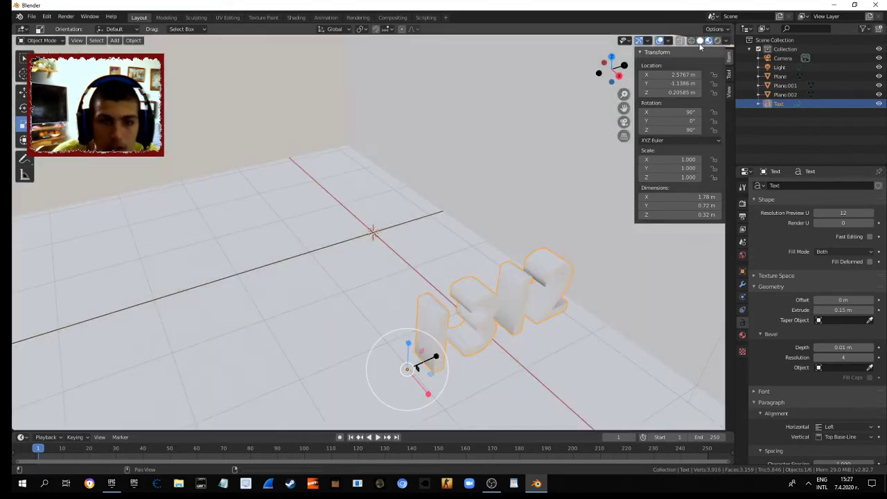
{"action": "left_click", "coordinate": [700, 41]}
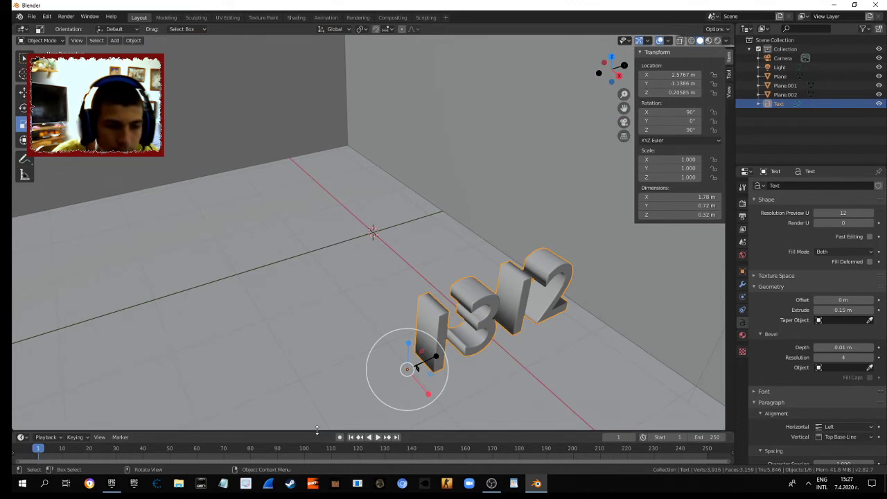
{"action": "left_click_drag", "start_coordinate": [316, 431], "coordinate": [320, 379]}
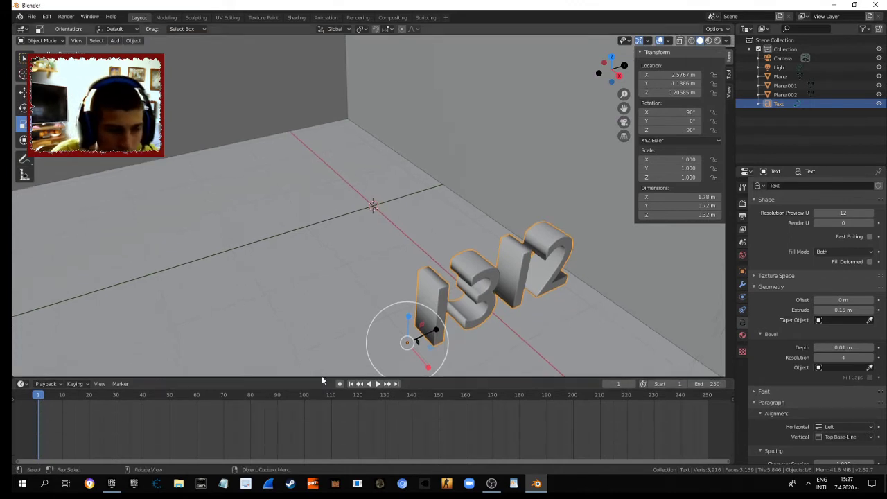
{"action": "right_click", "coordinate": [686, 114]}
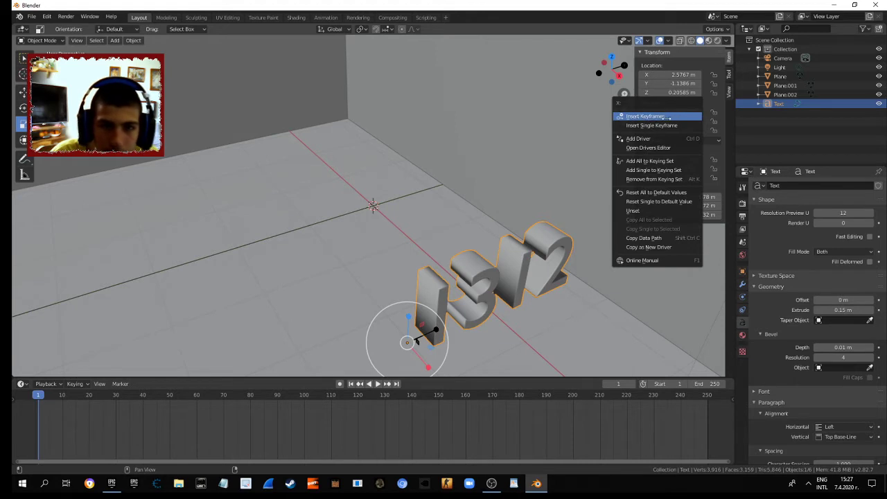
{"action": "left_click", "coordinate": [670, 117]}
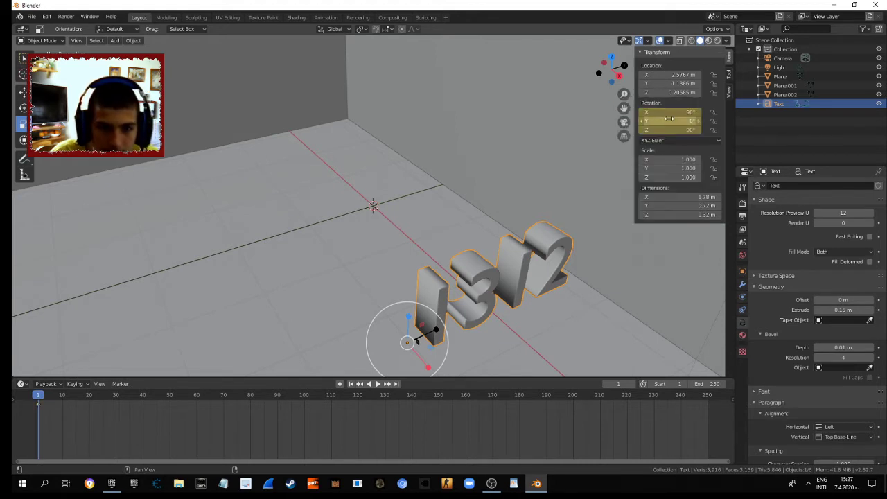
- At frame 20, stretch the text along Y to 1.75 m tall
{"action": "key", "text": "space"}
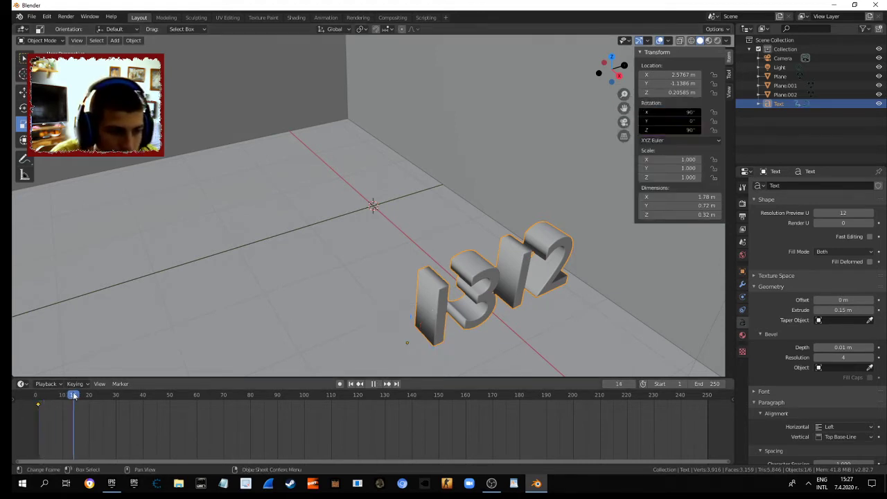
{"action": "left_click_drag", "start_coordinate": [116, 398], "coordinate": [88, 407]}
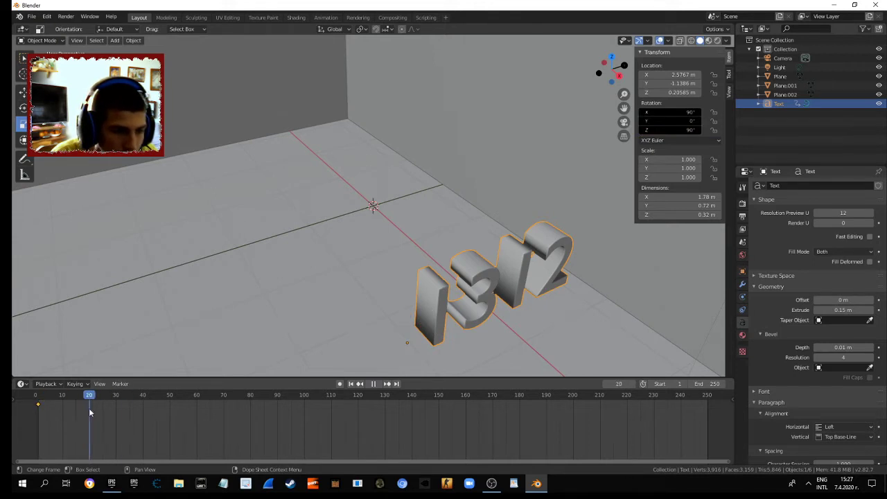
{"action": "key", "text": "space"}
{"action": "key", "text": "s"}
{"action": "key", "text": "y"}
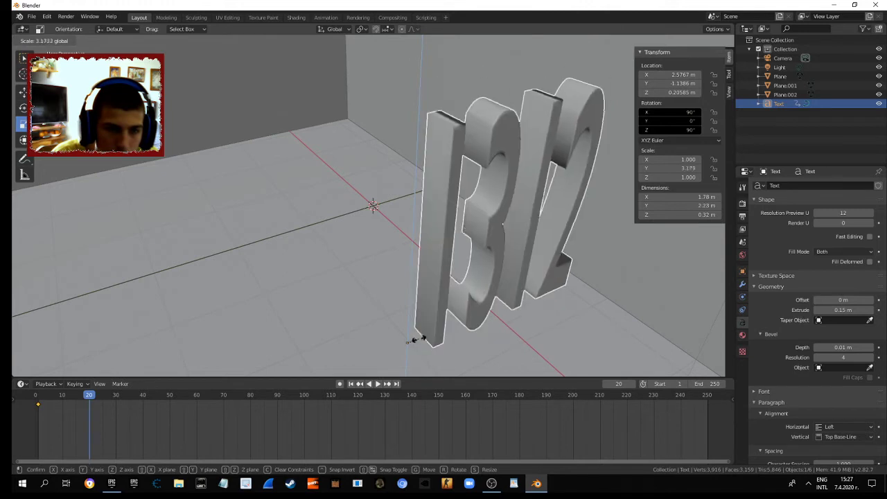
{"action": "left_click_drag", "start_coordinate": [419, 338], "coordinate": [412, 339]}
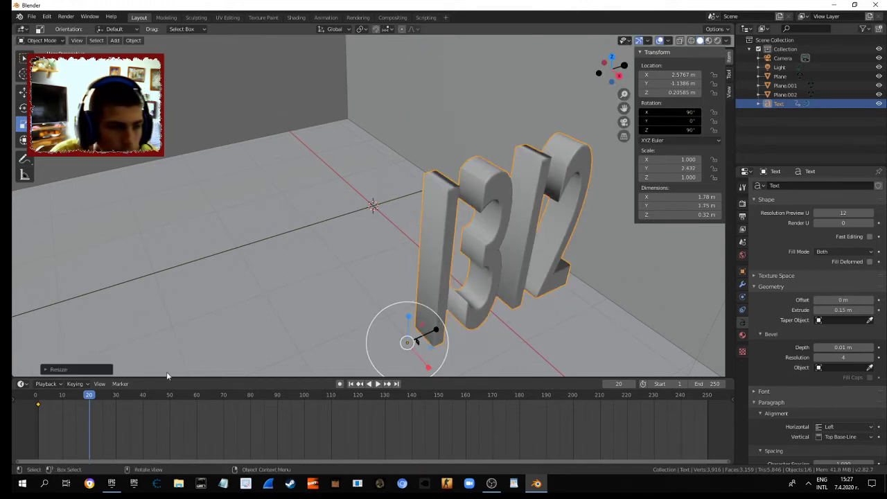
- Shrink the 1312 text to 0.868 m tall and move it to a new spot
{"action": "right_click", "coordinate": [63, 347]}
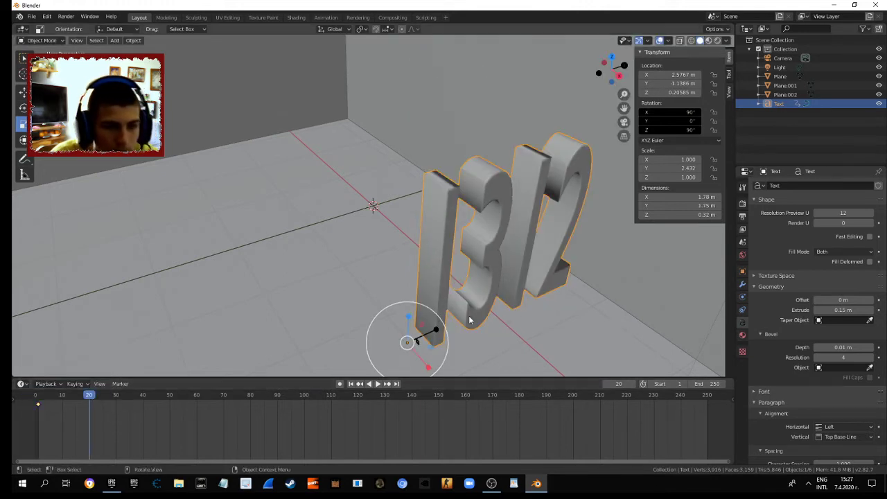
{"action": "middle_click_drag", "start_coordinate": [519, 307], "coordinate": [302, 287]}
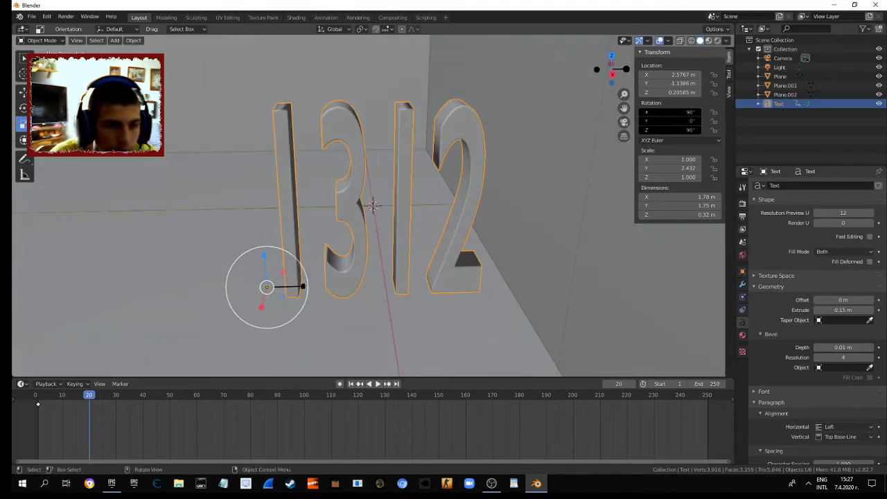
{"action": "left_click_drag", "start_coordinate": [264, 260], "coordinate": [263, 276]}
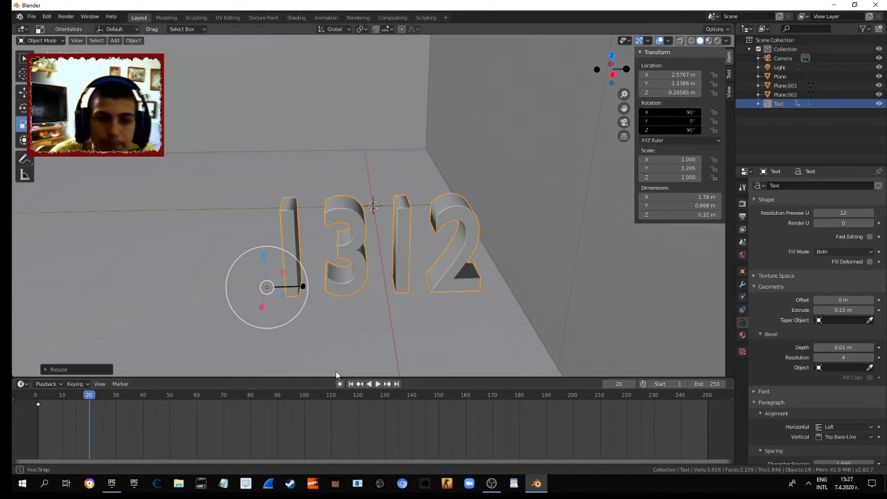
{"action": "middle_click_drag", "start_coordinate": [335, 370], "coordinate": [485, 318]}
{"action": "key", "text": "g"}
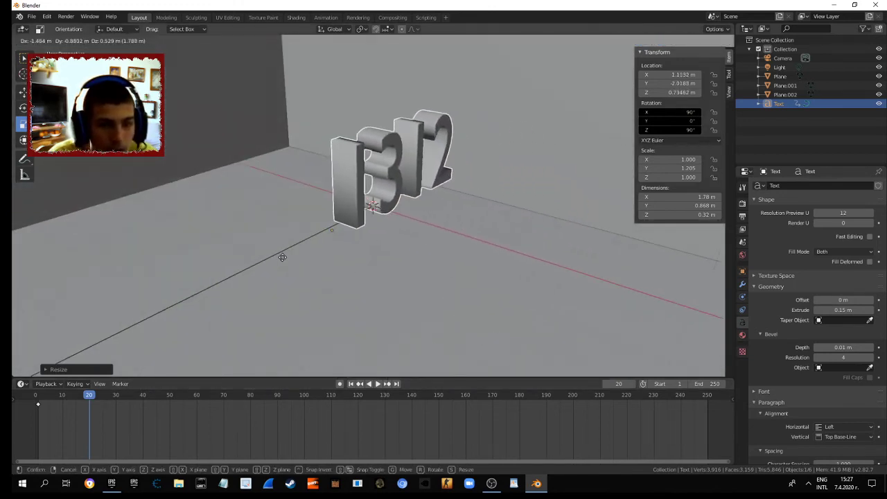
{"action": "left_click", "coordinate": [214, 268]}
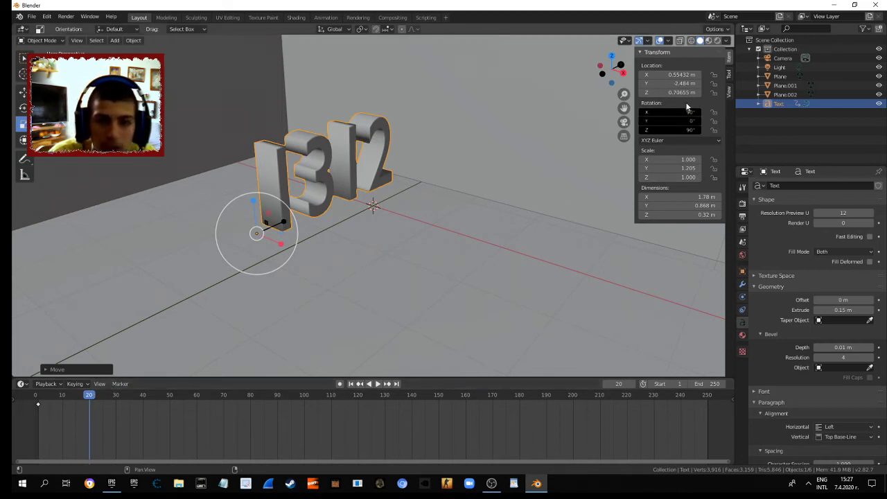
- Keyframe the text's location at frame 20, then move the playhead back toward the start
{"action": "right_click", "coordinate": [673, 82]}
{"action": "left_click", "coordinate": [655, 82]}
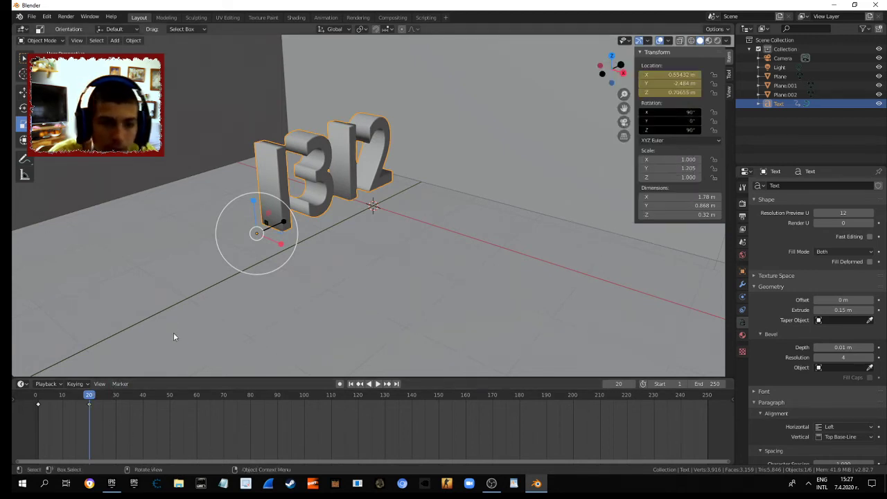
{"action": "left_click_drag", "start_coordinate": [88, 406], "coordinate": [36, 406]}
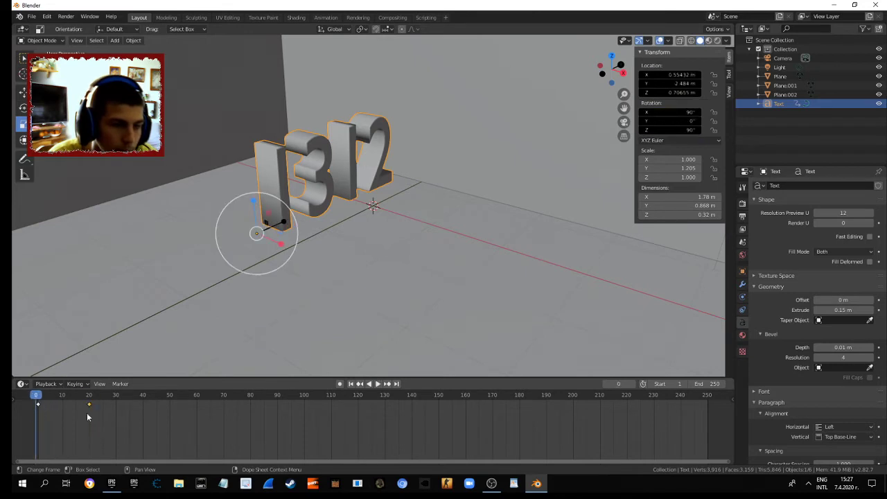
{"action": "left_click", "coordinate": [373, 384]}
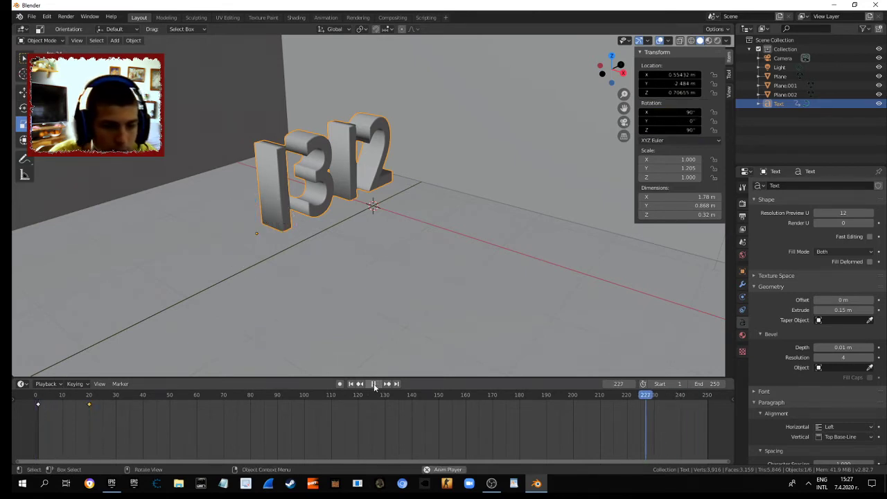
{"action": "left_click", "coordinate": [373, 386]}
{"action": "left_click", "coordinate": [369, 386]}
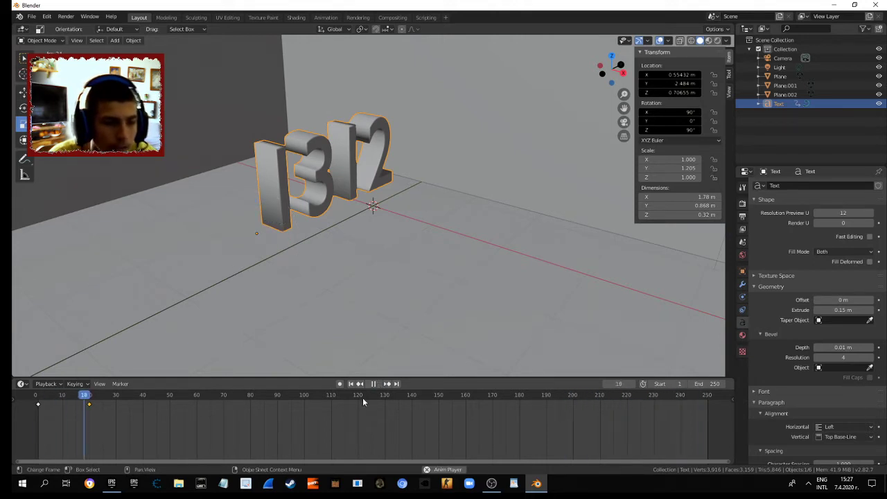
{"action": "left_click", "coordinate": [372, 386]}
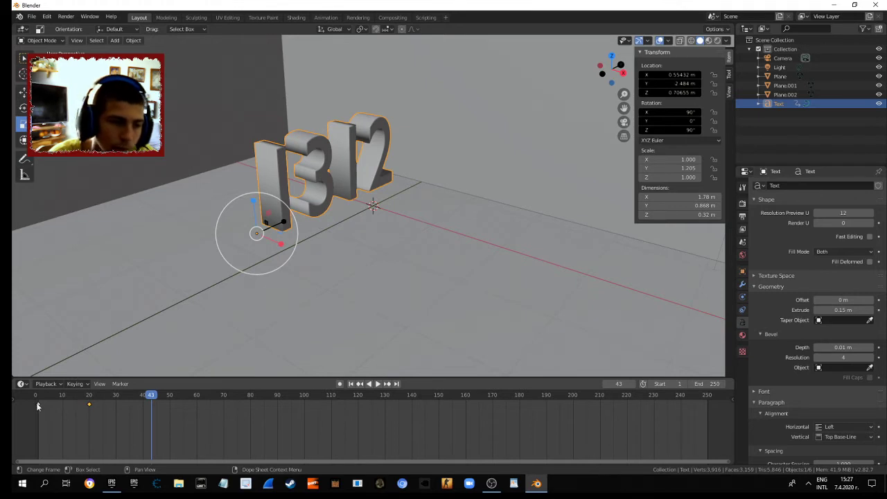
{"action": "left_click_drag", "start_coordinate": [157, 404], "coordinate": [36, 402]}
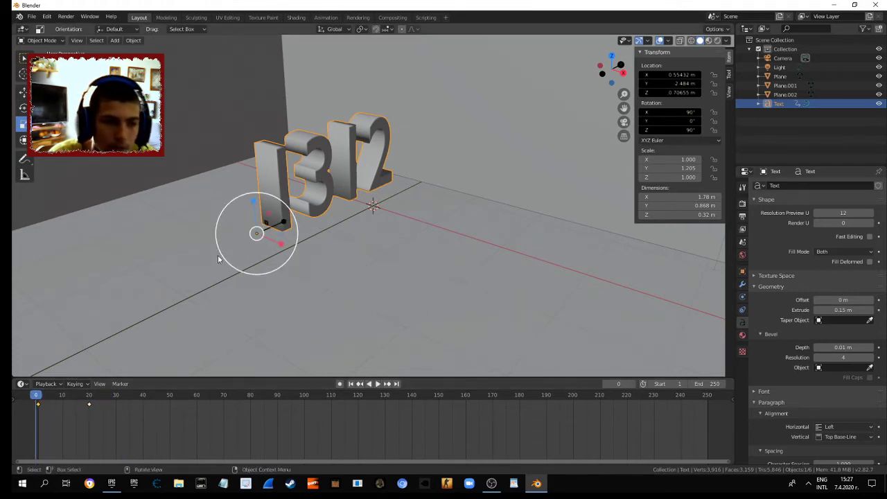
- Scale the text up to 2.635 and move it to a new position
{"action": "left_click", "coordinate": [669, 74]}
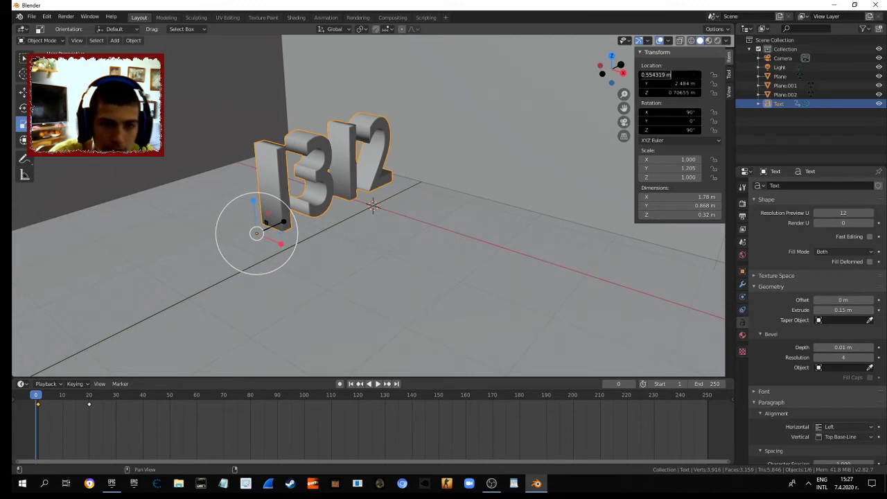
{"action": "key", "text": "Return"}
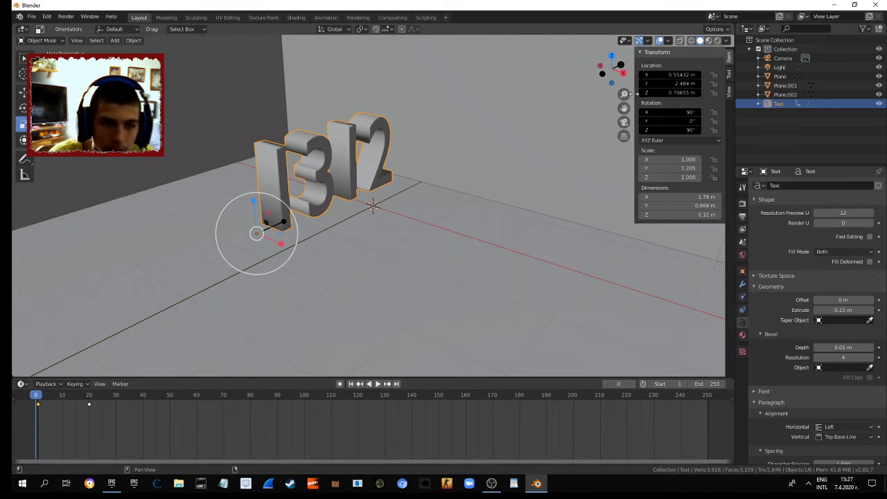
{"action": "key", "text": "s"}
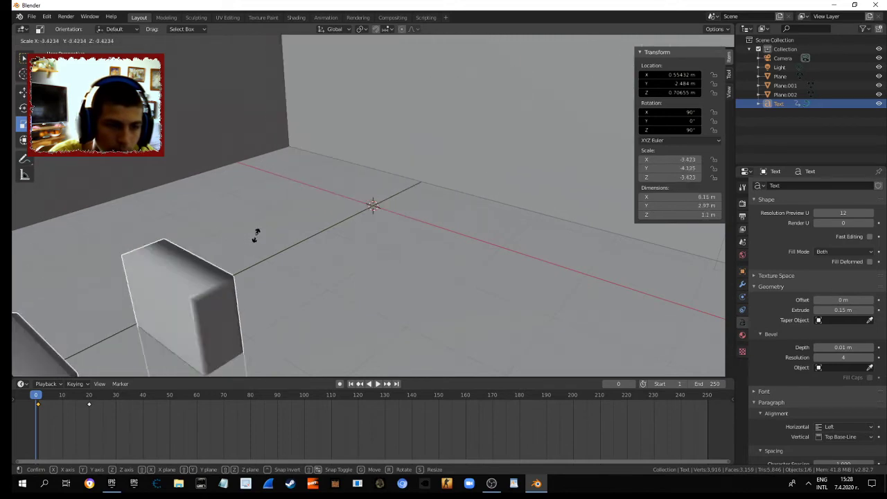
{"action": "left_click", "coordinate": [255, 234]}
{"action": "mouse_move", "coordinate": [257, 235]}
{"action": "middle_mouse_down"}
{"action": "mouse_move", "coordinate": [371, 236]}
{"action": "mouse_move", "coordinate": [338, 214]}
{"action": "mouse_move", "coordinate": [345, 232]}
{"action": "middle_mouse_up"}
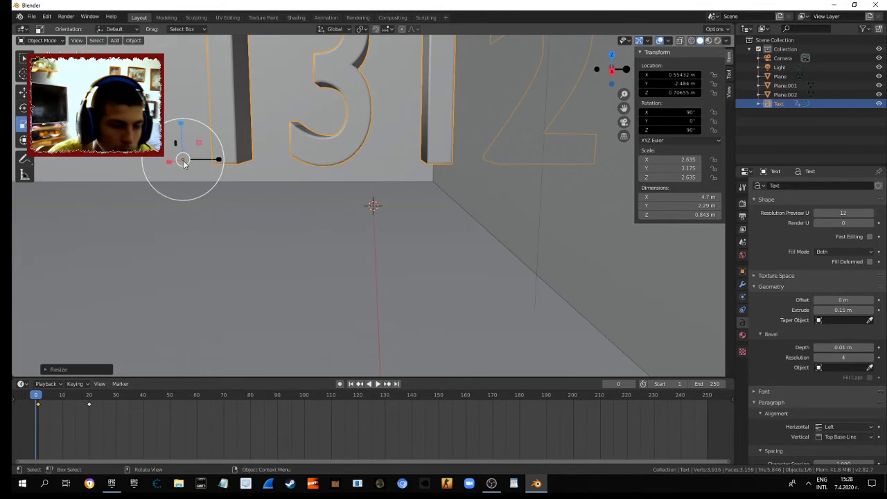
{"action": "left_click_drag", "start_coordinate": [183, 159], "coordinate": [72, 205]}
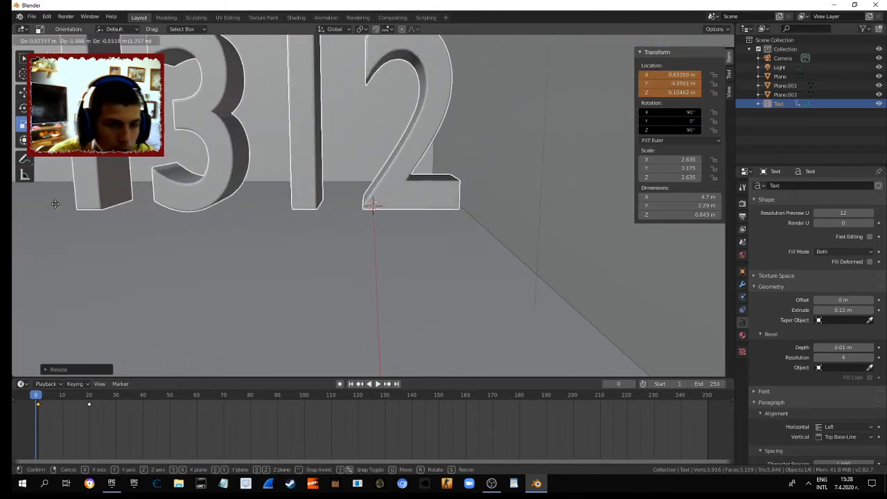
{"action": "left_click", "coordinate": [72, 206]}
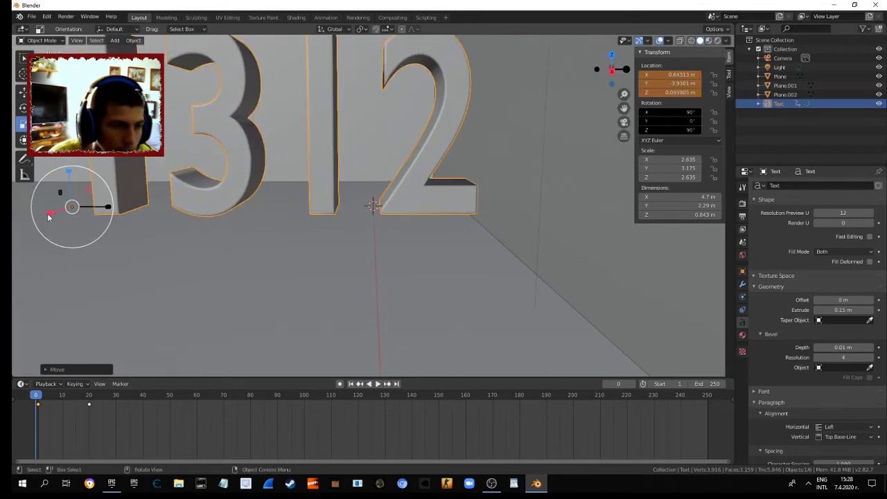
- Rescale the text per axis: deeper on Z, taller on Y, X scale 1.518
{"action": "key", "text": "s"}
{"action": "key", "text": "z"}
{"action": "left_click", "coordinate": [71, 204]}
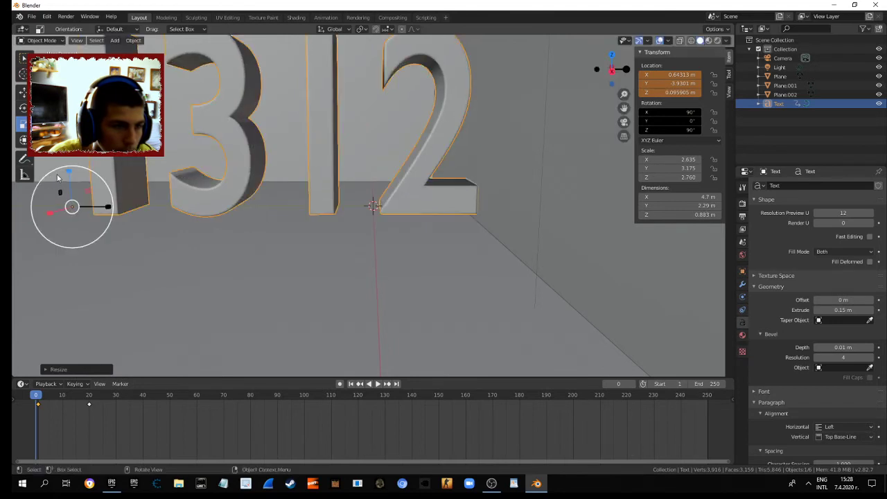
{"action": "key", "text": "s"}
{"action": "key", "text": "y"}
{"action": "left_click", "coordinate": [72, 207]}
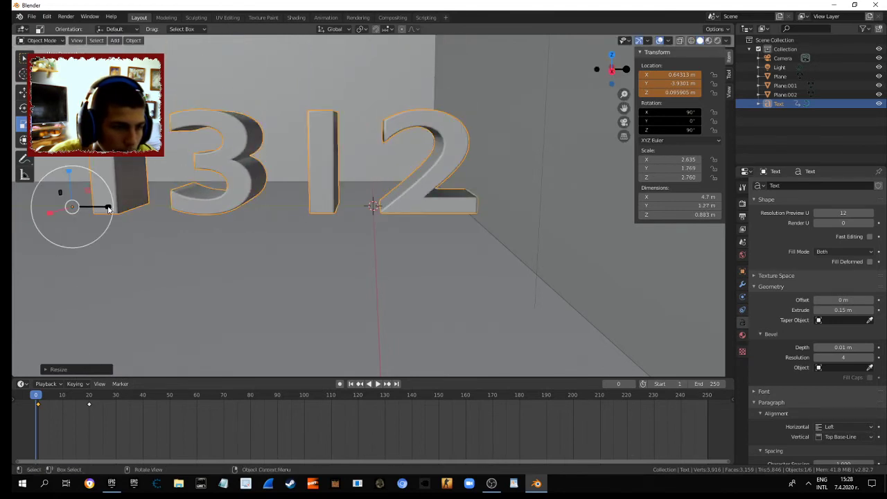
{"action": "key", "text": "s"}
{"action": "key", "text": "y"}
{"action": "left_click", "coordinate": [73, 205]}
- Move the text to X 1.10 m and thicken its extrusion to Z scale 4.529
{"action": "middle_click_drag", "start_coordinate": [73, 201], "coordinate": [84, 219]}
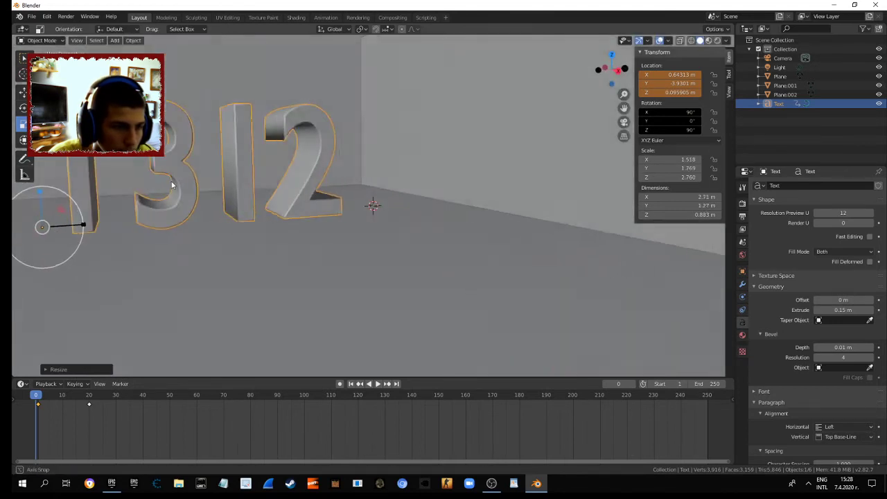
{"action": "key", "text": "g"}
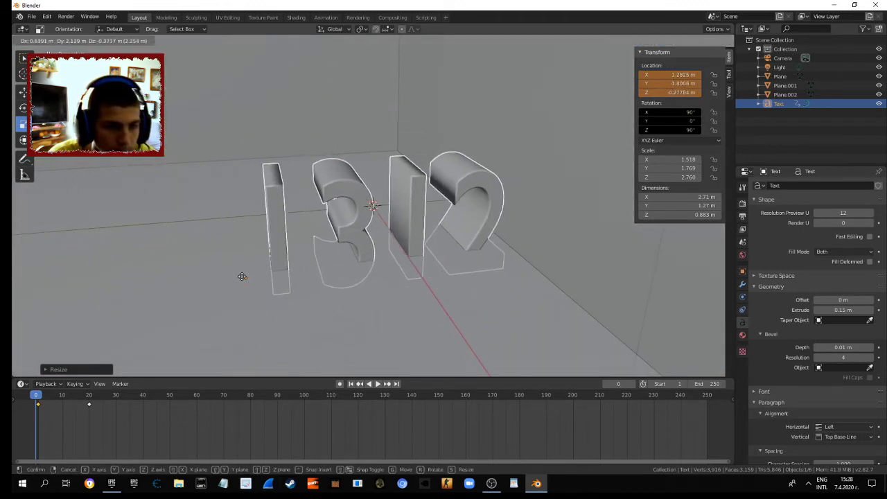
{"action": "left_click", "coordinate": [229, 249]}
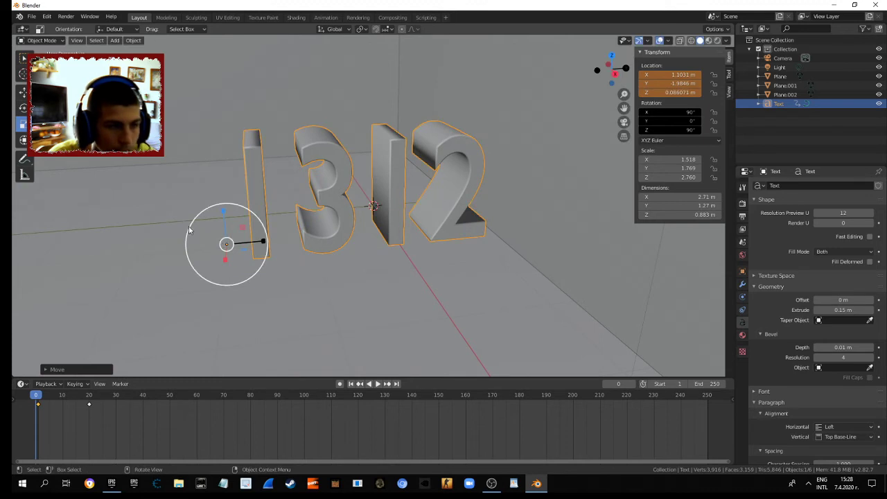
{"action": "left_click_drag", "start_coordinate": [227, 247], "coordinate": [216, 262]}
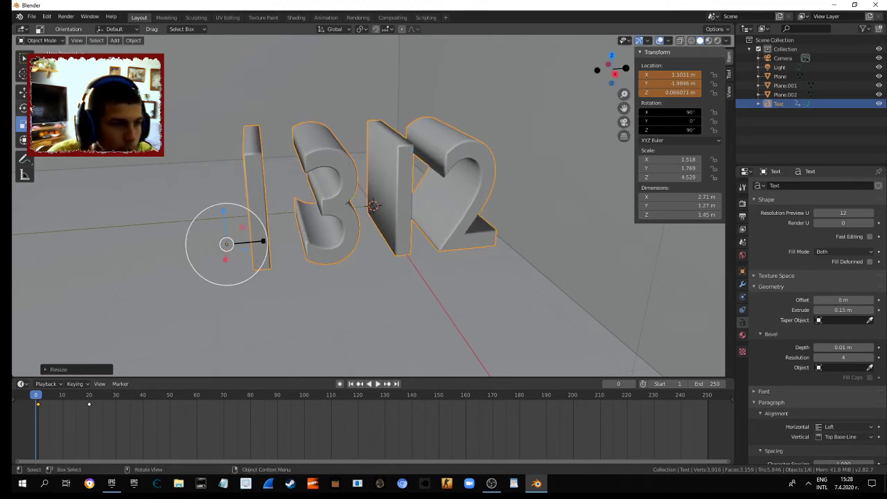
{"action": "left_click", "coordinate": [24, 90]}
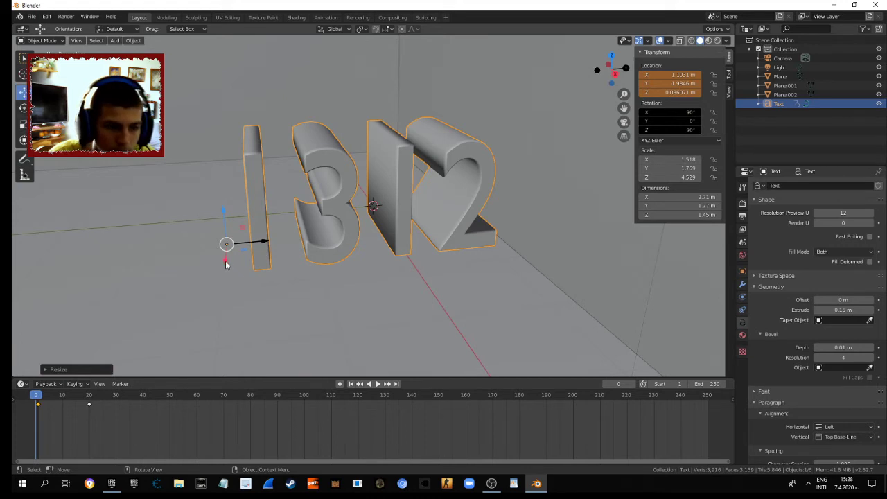
- Move the text to X 4.12 m and keyframe its location at frame 0
{"action": "left_click_drag", "start_coordinate": [226, 264], "coordinate": [224, 299]}
{"action": "scroll", "coordinate": [224, 298], "scroll_direction": "down", "scroll_amount": 2}
{"action": "scroll", "coordinate": [223, 299], "scroll_direction": "down", "scroll_amount": 2}
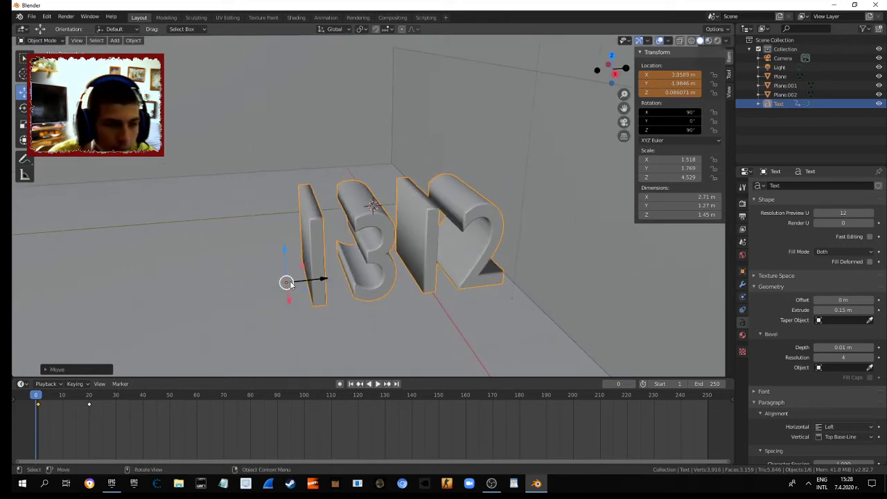
{"action": "mouse_move", "coordinate": [289, 286]}
{"action": "left_mouse_down"}
{"action": "mouse_move", "coordinate": [297, 281]}
{"action": "mouse_move", "coordinate": [307, 338]}
{"action": "left_mouse_up"}
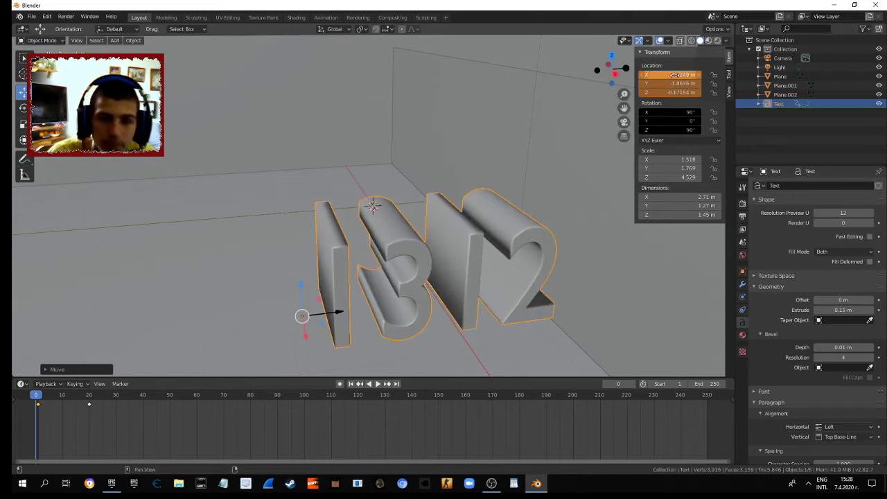
{"action": "right_click", "coordinate": [644, 74]}
{"action": "left_click", "coordinate": [645, 74]}
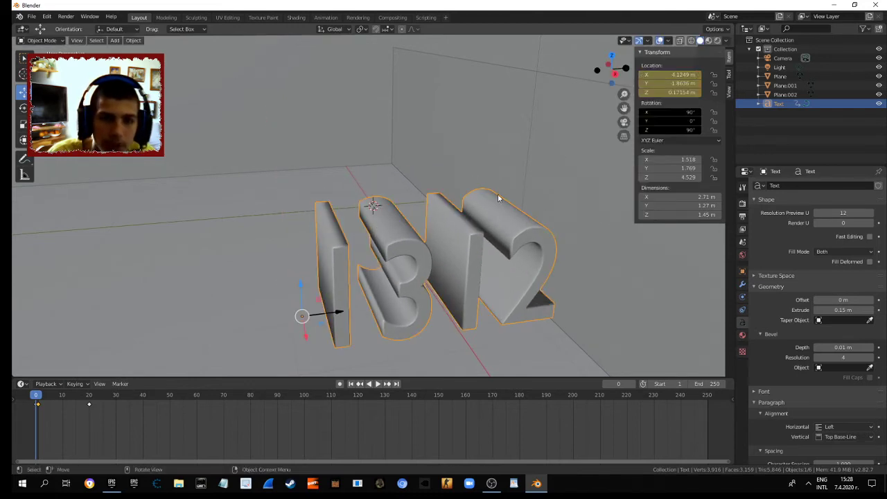
- Play back the motion, shift the text left, and scrub back to frame 38
{"action": "left_click", "coordinate": [378, 384]}
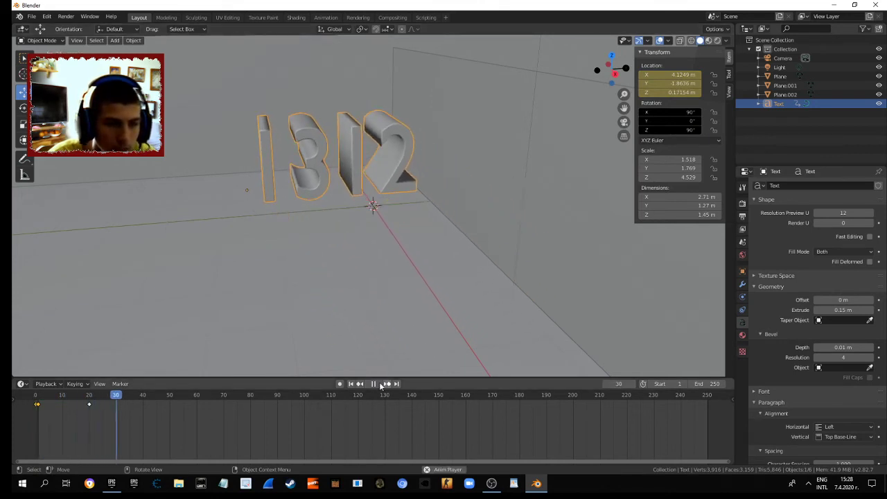
{"action": "left_click", "coordinate": [374, 385]}
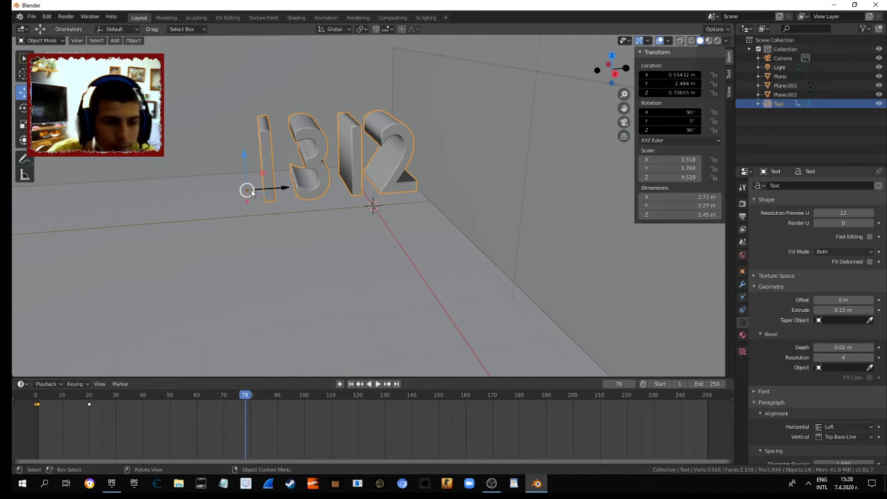
{"action": "left_click_drag", "start_coordinate": [246, 190], "coordinate": [27, 214]}
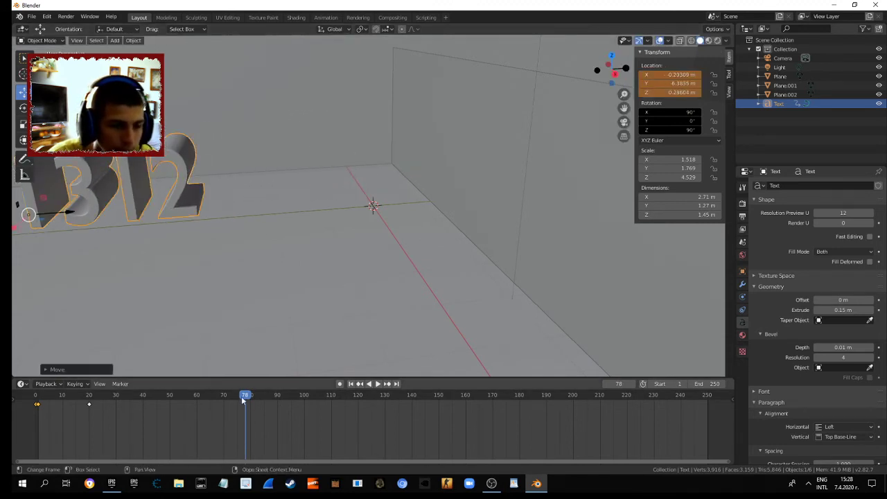
{"action": "key", "text": "space"}
{"action": "left_click", "coordinate": [165, 402]}
{"action": "left_click_drag", "start_coordinate": [165, 399], "coordinate": [144, 409]}
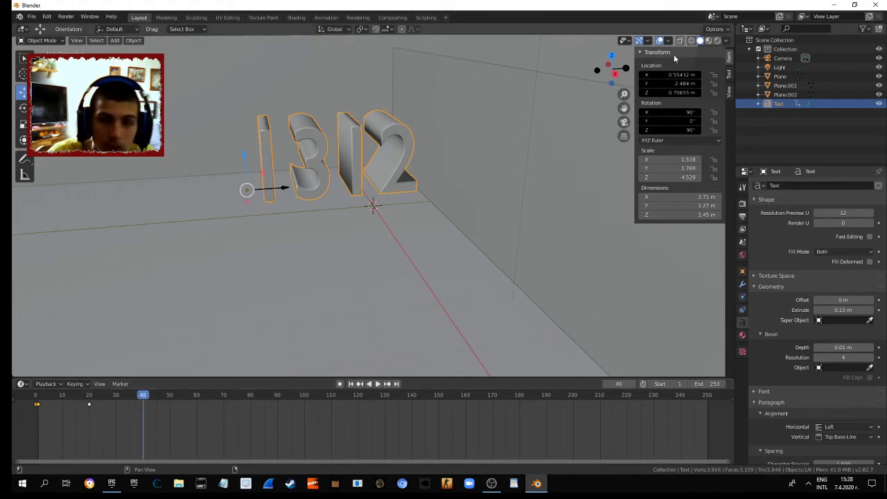
- Move the 1312 text left along the wall and keyframe its location at frame 40
{"action": "left_click_drag", "start_coordinate": [247, 189], "coordinate": [52, 211]}
{"action": "right_click", "coordinate": [654, 74]}
{"action": "left_click", "coordinate": [655, 79]}
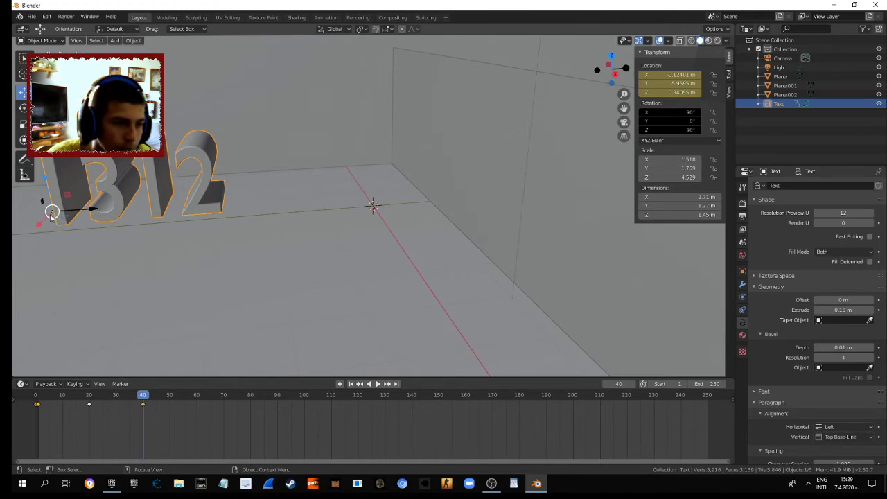
- Slide the text further along the wall, preview the motion, and keyframe its location at frame 49
{"action": "mouse_move", "coordinate": [52, 211]}
{"action": "left_mouse_down"}
{"action": "mouse_move", "coordinate": [47, 217]}
{"action": "mouse_move", "coordinate": [477, 253]}
{"action": "left_mouse_up"}
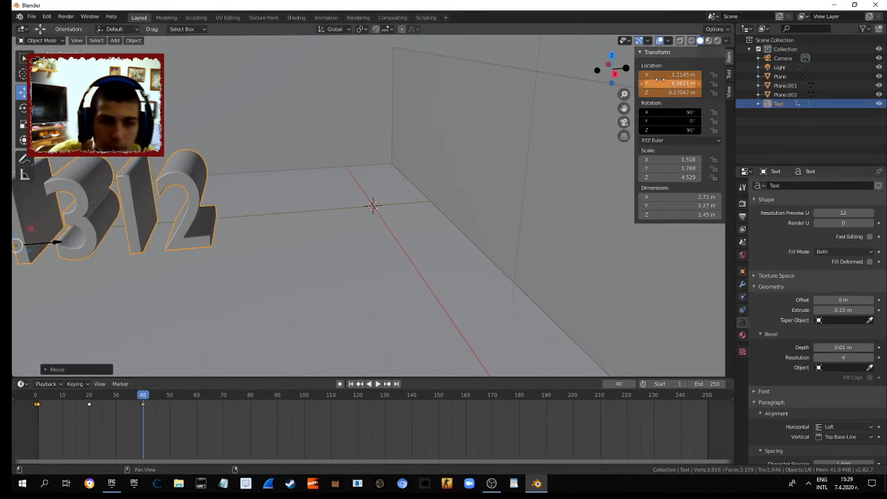
{"action": "right_click", "coordinate": [638, 82]}
{"action": "key", "text": "Escape"}
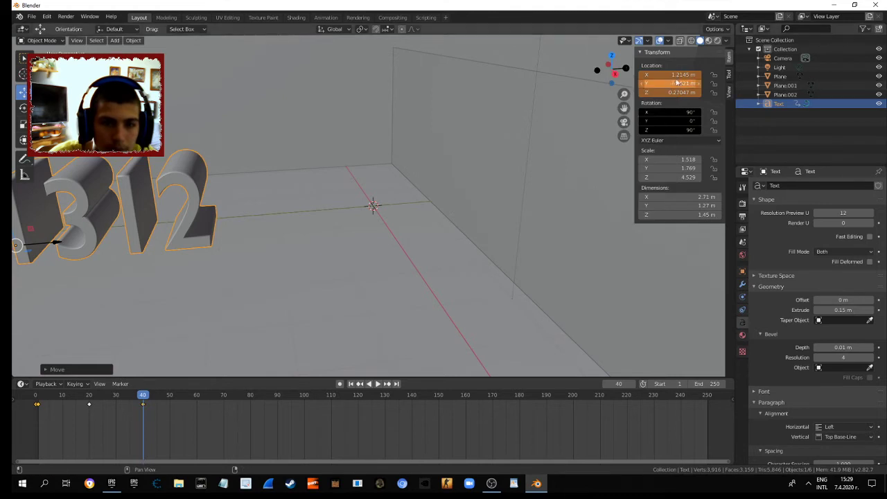
{"action": "right_click", "coordinate": [682, 74]}
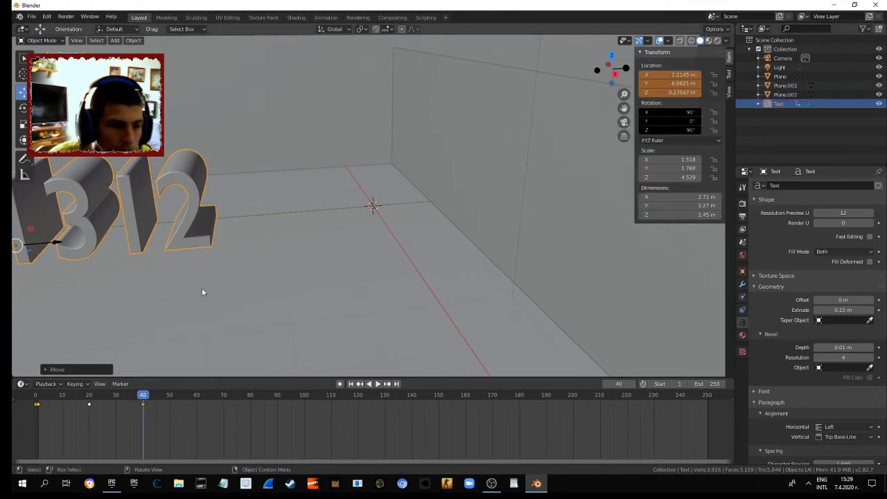
{"action": "key", "text": "space"}
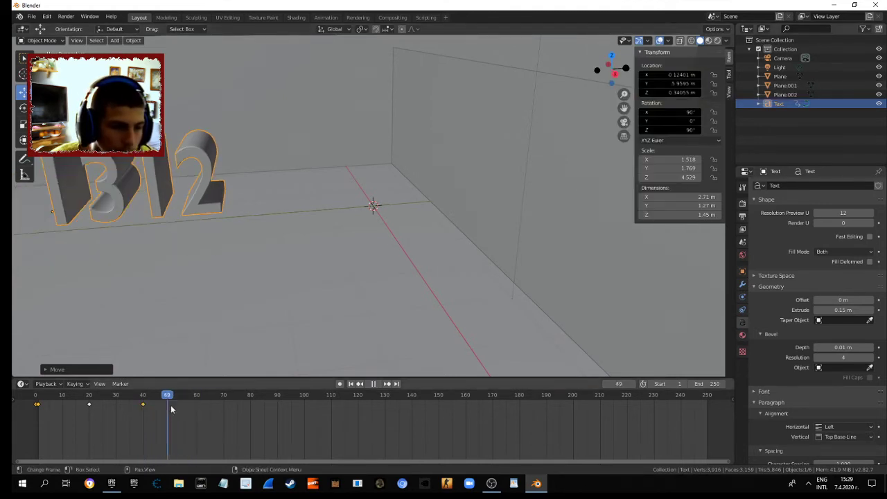
{"action": "key", "text": "space"}
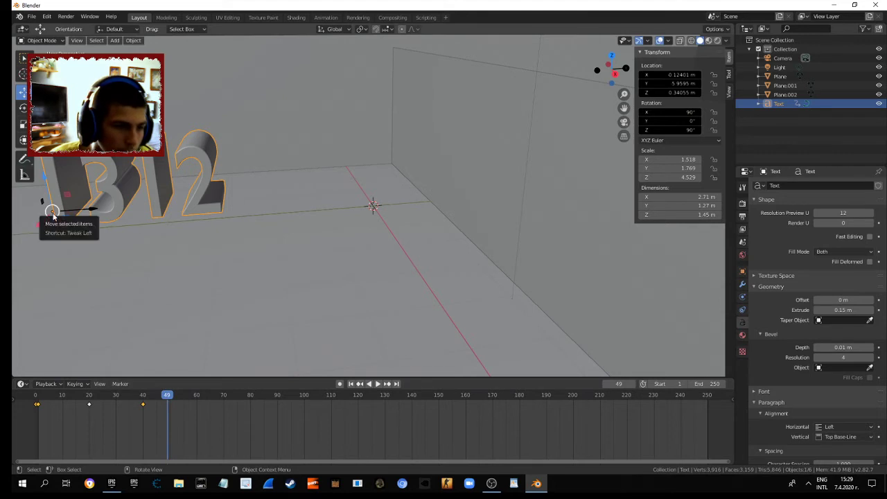
{"action": "mouse_move", "coordinate": [53, 212]}
{"action": "left_mouse_down"}
{"action": "mouse_move", "coordinate": [39, 216]}
{"action": "mouse_move", "coordinate": [14, 264]}
{"action": "left_mouse_up"}
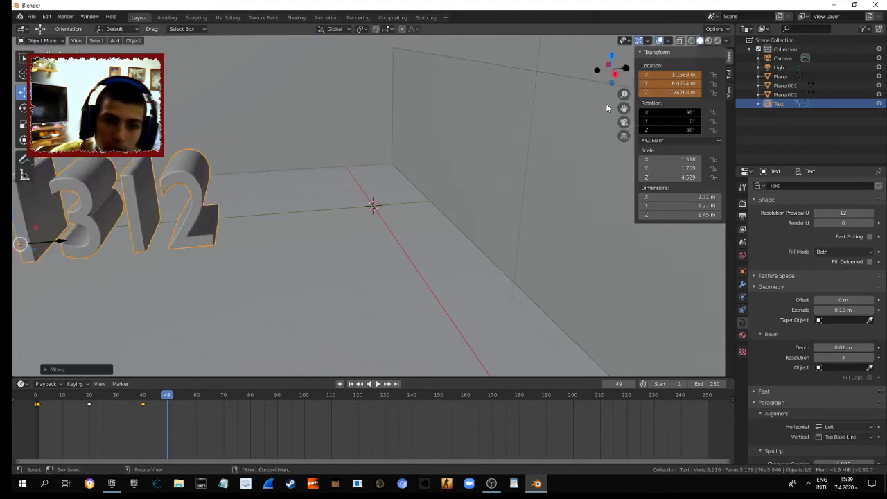
{"action": "right_click", "coordinate": [651, 74]}
{"action": "left_click", "coordinate": [613, 74]}
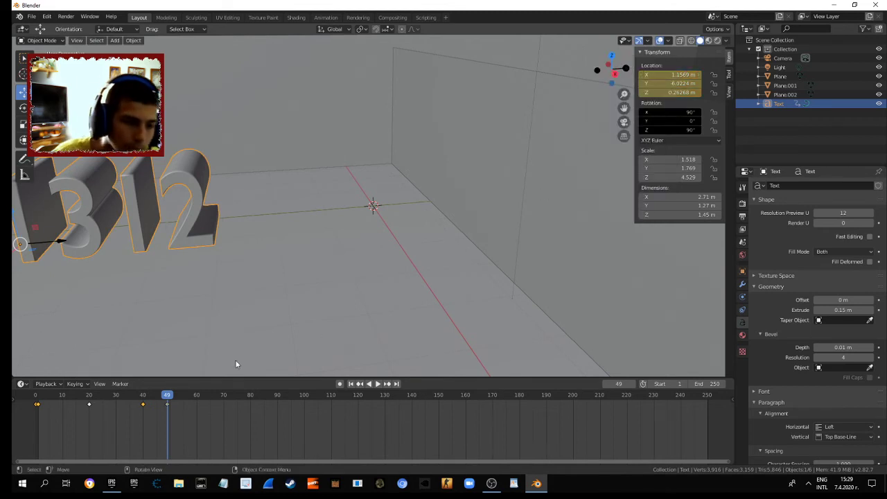
- At frame 60, slide the text further along the wall and keyframe its location
{"action": "left_click_drag", "start_coordinate": [166, 397], "coordinate": [197, 397]}
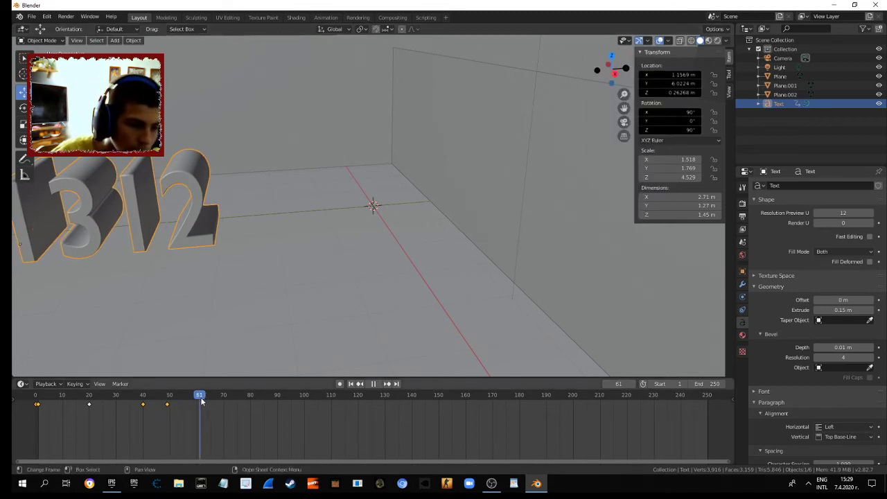
{"action": "left_click_drag", "start_coordinate": [39, 248], "coordinate": [79, 247]}
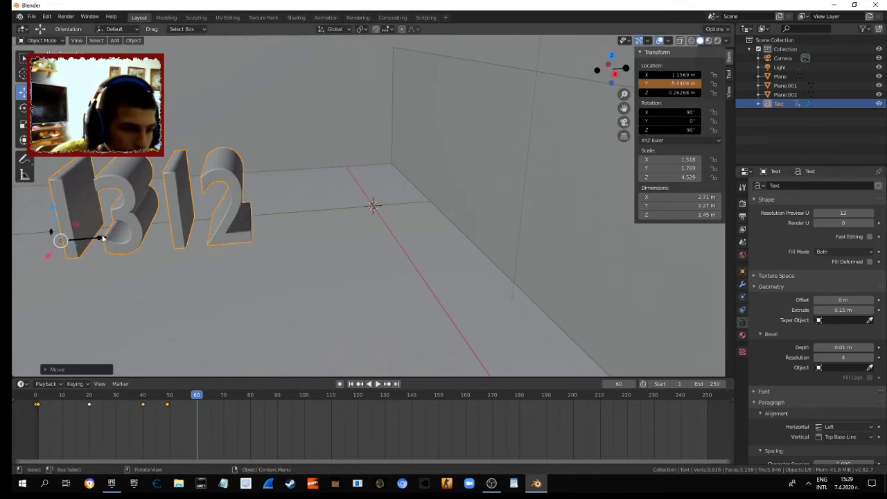
{"action": "left_click_drag", "start_coordinate": [102, 238], "coordinate": [149, 233]}
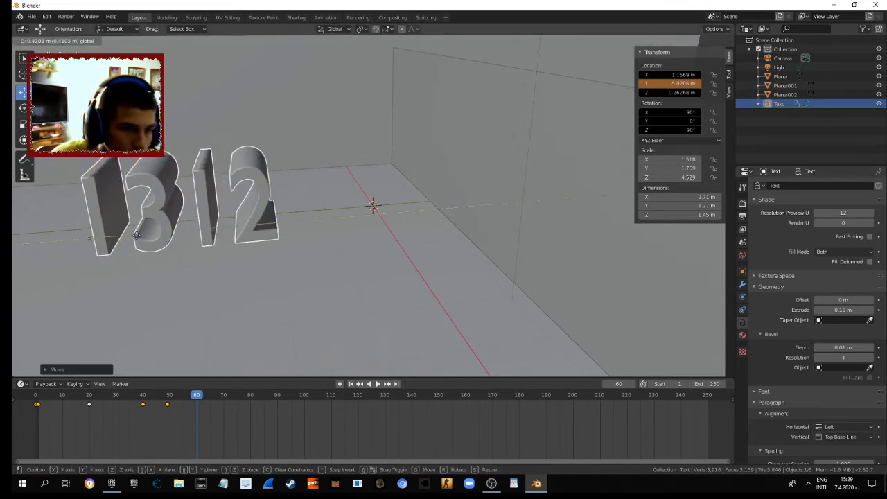
{"action": "right_click", "coordinate": [671, 81]}
{"action": "left_click", "coordinate": [670, 80]}
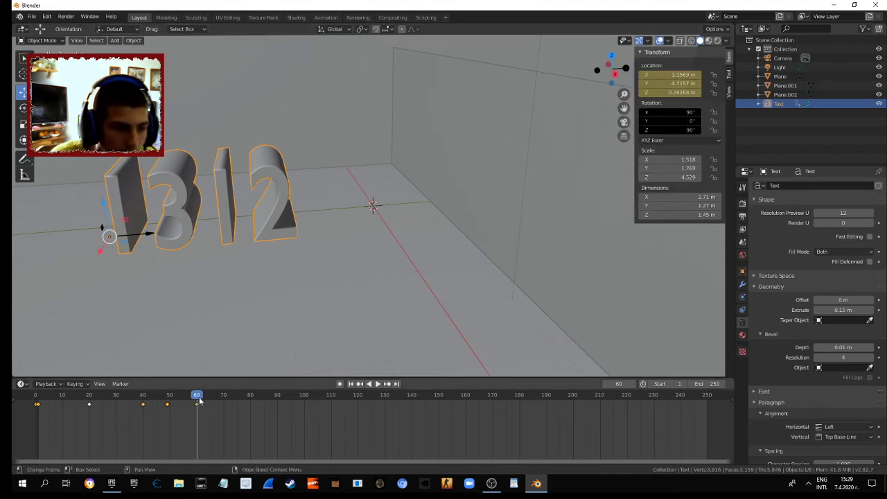
- At frame 70, shift the text to X 2.409 m and keyframe its location
{"action": "left_click_drag", "start_coordinate": [199, 401], "coordinate": [225, 407]}
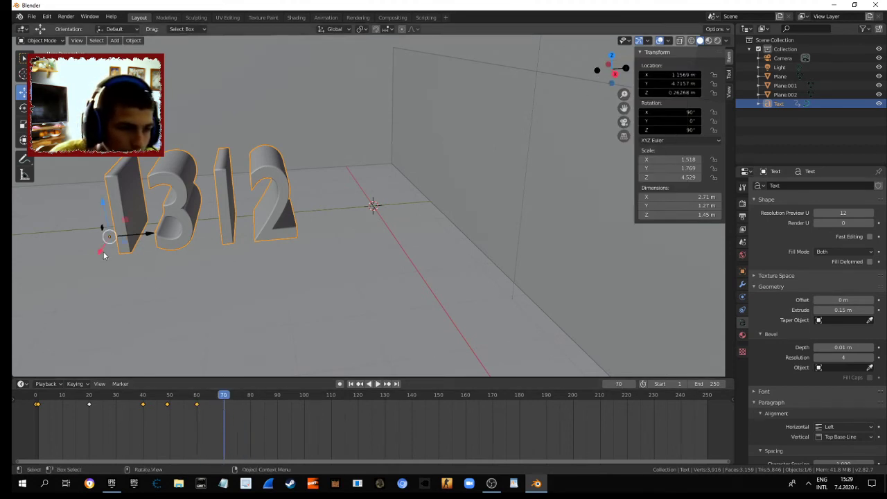
{"action": "left_click_drag", "start_coordinate": [99, 255], "coordinate": [77, 289]}
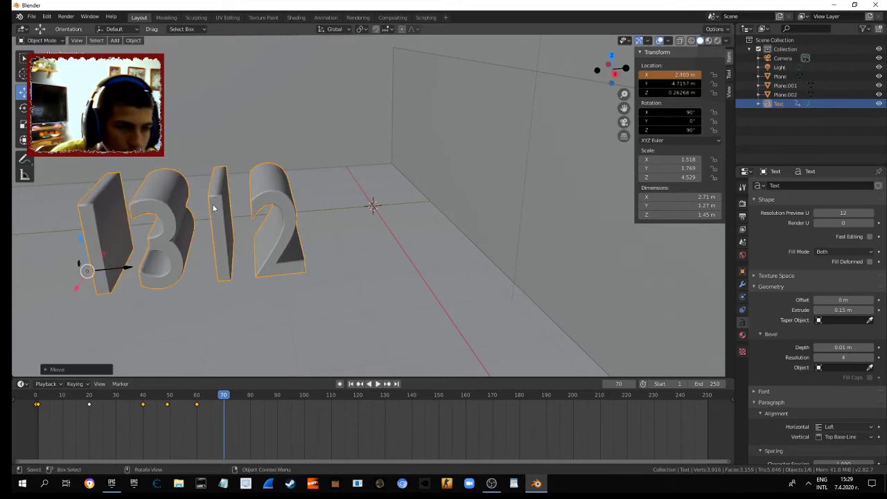
{"action": "right_click", "coordinate": [669, 79]}
{"action": "key", "text": "Escape"}
{"action": "right_click", "coordinate": [672, 75]}
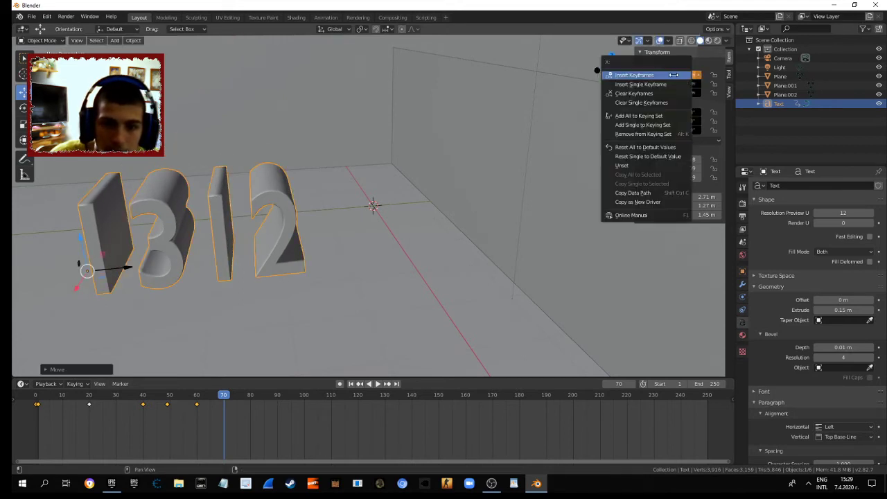
{"action": "left_click", "coordinate": [638, 75]}
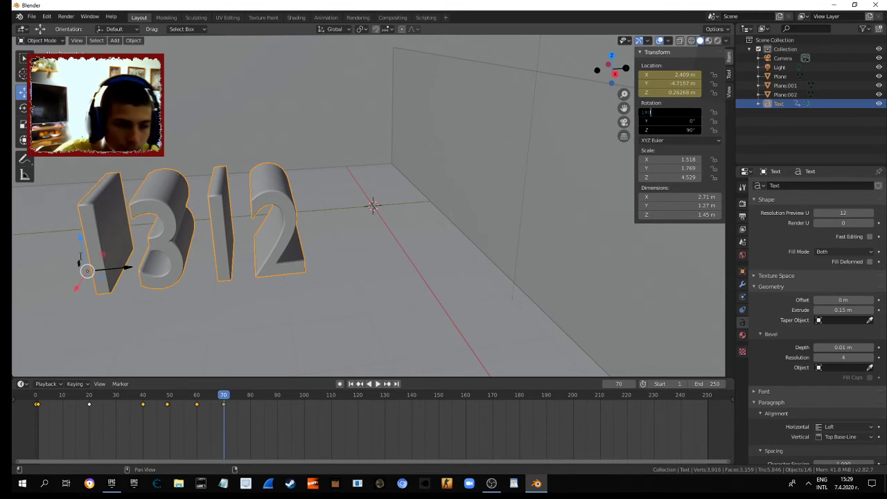
- Preview the animation, go to frame 100, and set the text's X and Z rotation to 180°
{"action": "key", "text": "Return"}
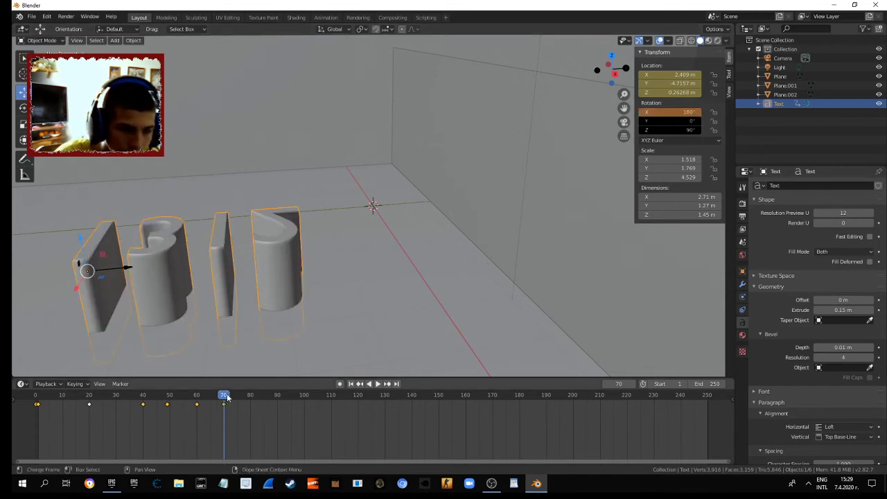
{"action": "key", "text": "space"}
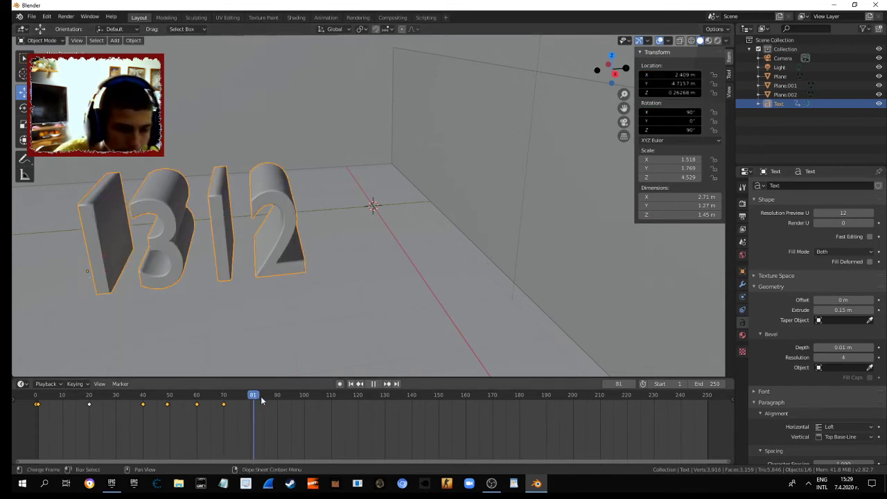
{"action": "left_click_drag", "start_coordinate": [238, 397], "coordinate": [305, 396]}
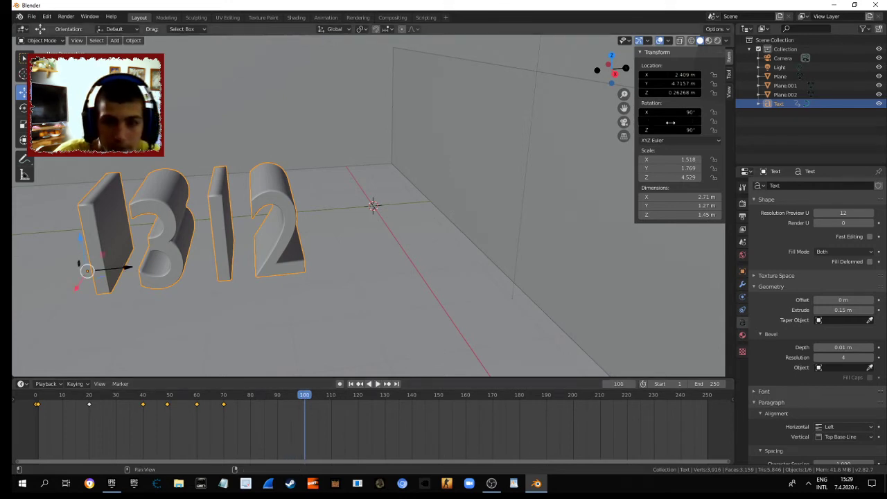
{"action": "type", "text": "90"}
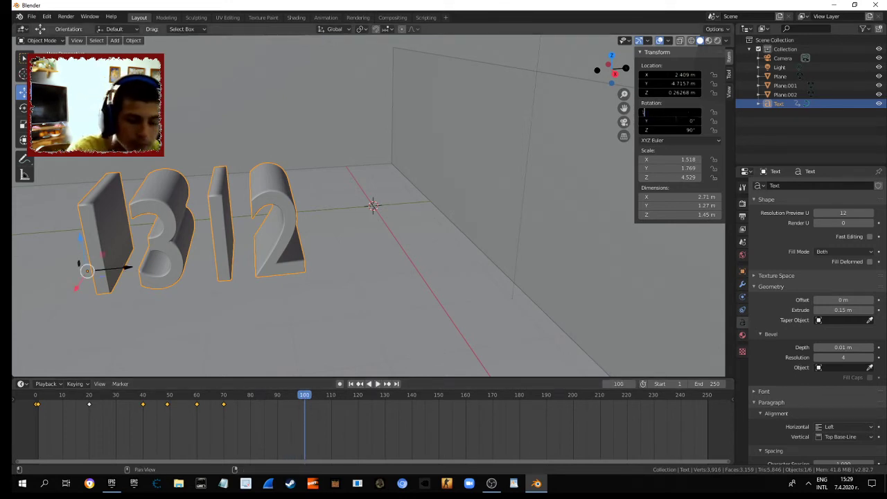
{"action": "key", "text": "Return"}
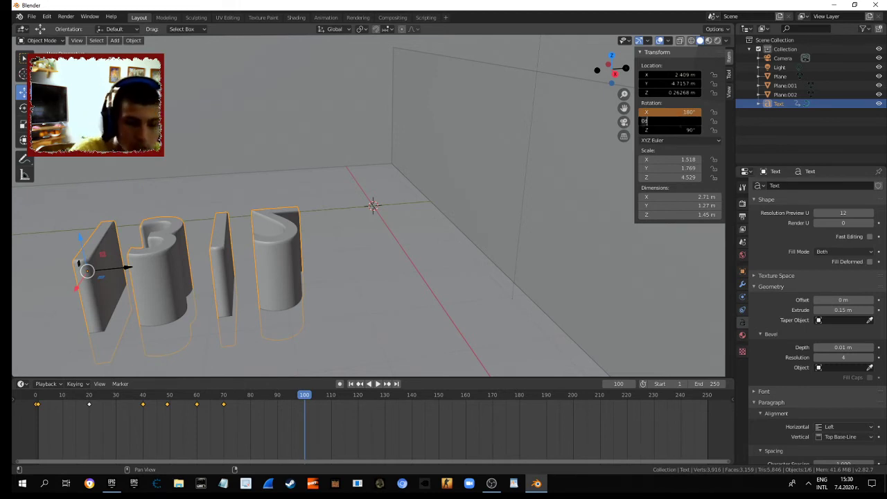
{"action": "key", "text": "Return"}
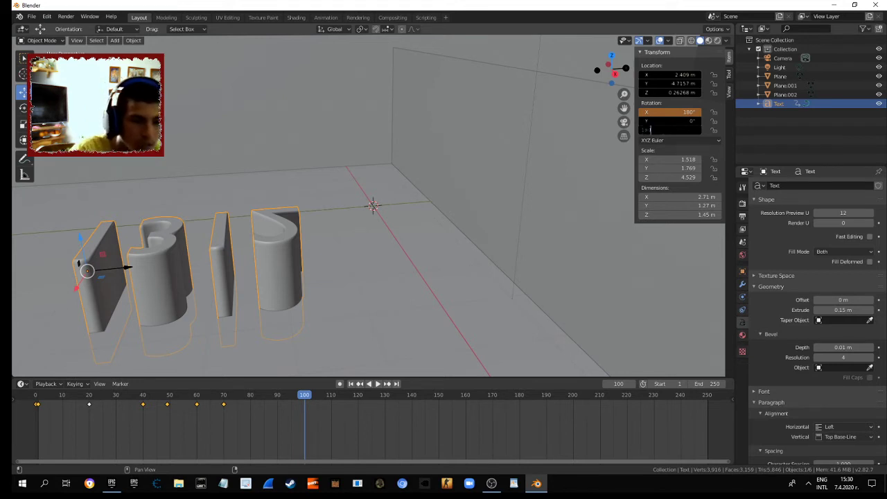
{"action": "key", "text": "Return"}
- Set the Y rotation to -120° and keyframe the text's rotation at frame 100
{"action": "left_click", "coordinate": [680, 124]}
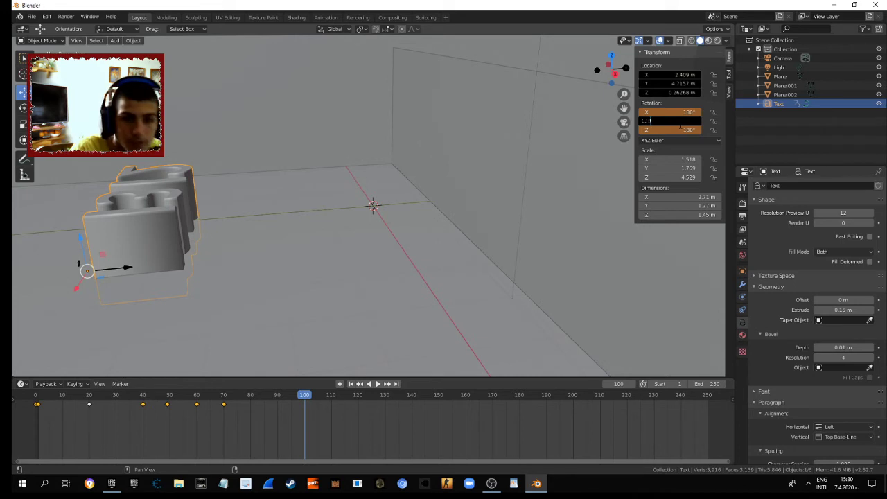
{"action": "key", "text": "Return"}
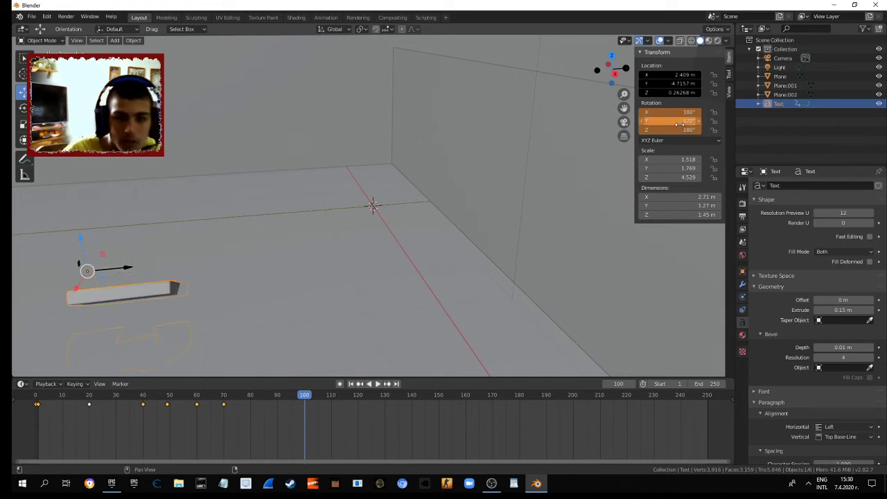
{"action": "left_click", "coordinate": [679, 124]}
{"action": "type", "text": "-120"}
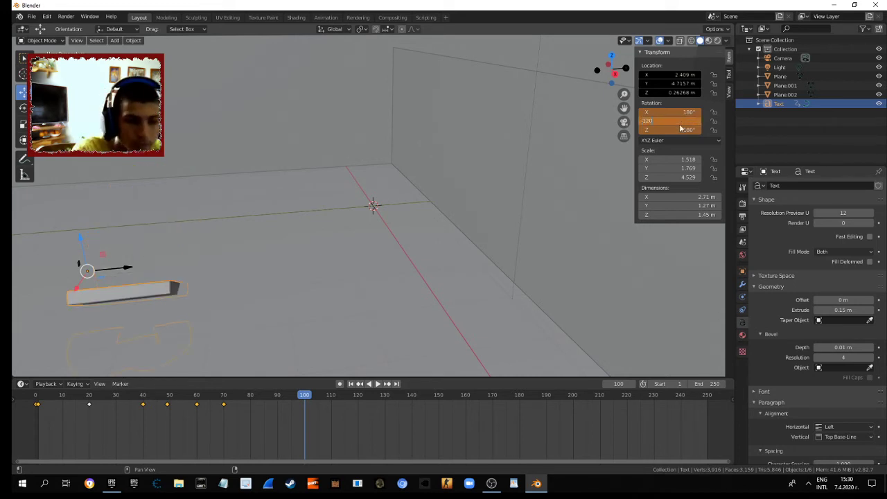
{"action": "key", "text": "Return"}
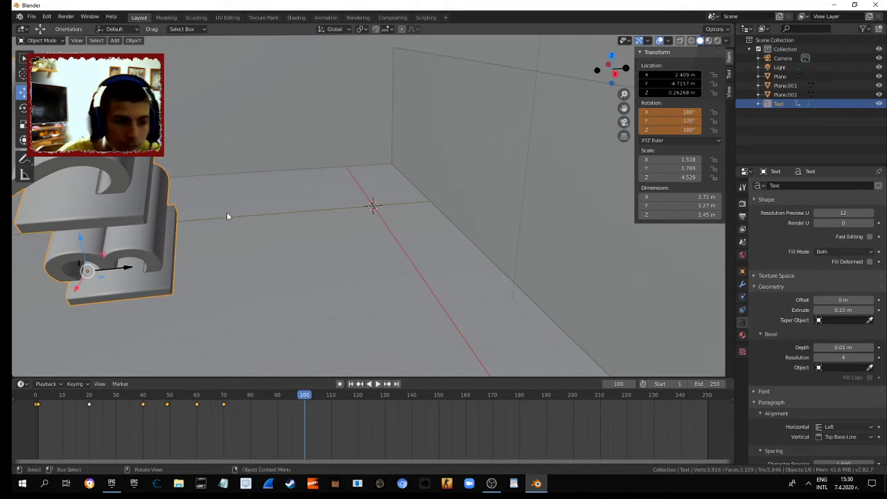
{"action": "right_click", "coordinate": [305, 396]}
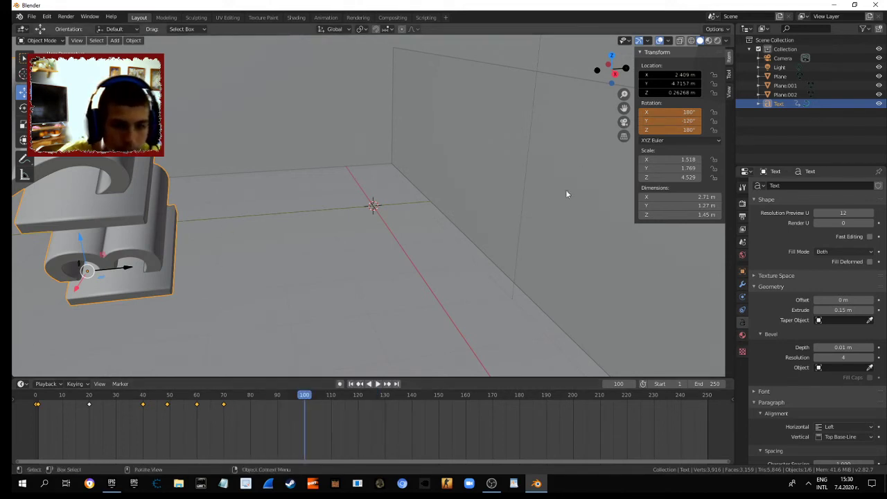
{"action": "right_click", "coordinate": [671, 116]}
{"action": "left_click", "coordinate": [665, 115]}
- Set the text's X rotation to 90° and move to frame 129
{"action": "left_click", "coordinate": [678, 113]}
{"action": "type", "text": "90"}
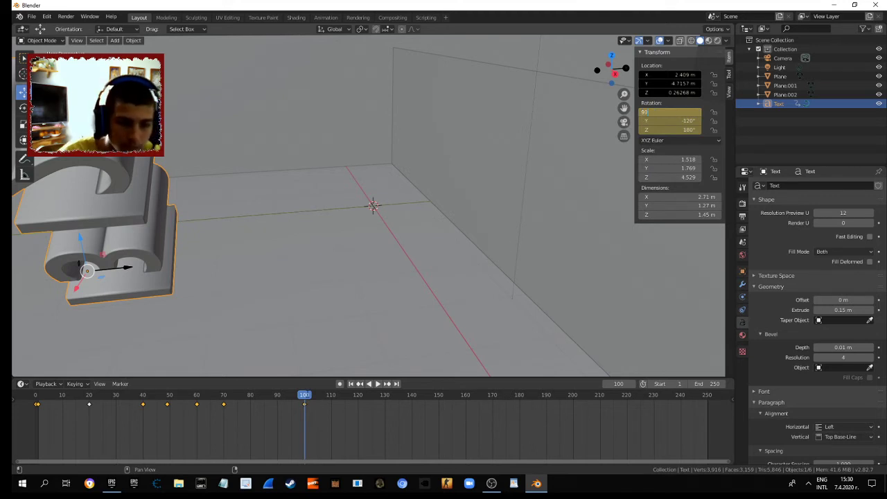
{"action": "key", "text": "Return"}
{"action": "left_click_drag", "start_coordinate": [312, 397], "coordinate": [383, 400]}
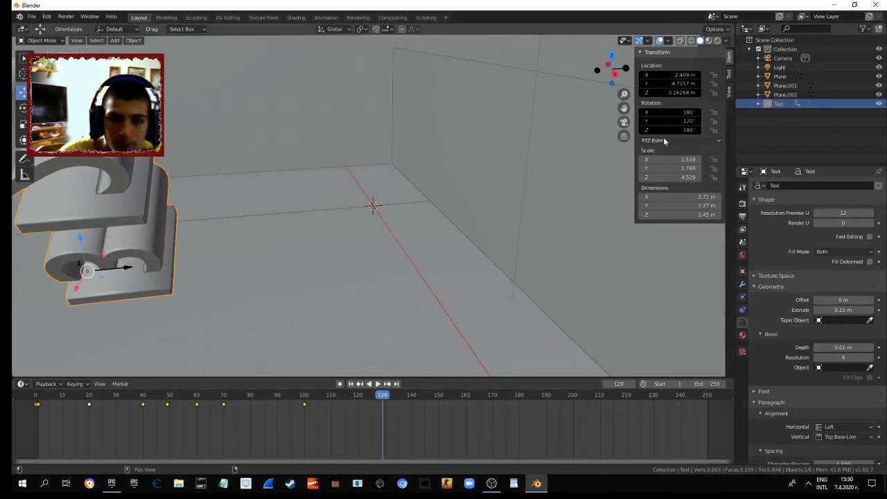
- Reset the text's rotation to X 90° and Y 0°
{"action": "left_click", "coordinate": [674, 112]}
{"action": "key", "text": "Tab"}
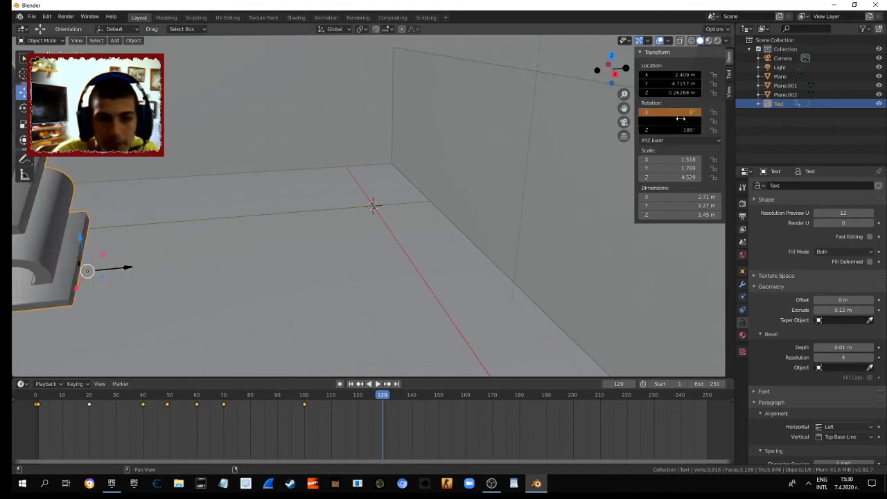
{"action": "key", "text": "Tab"}
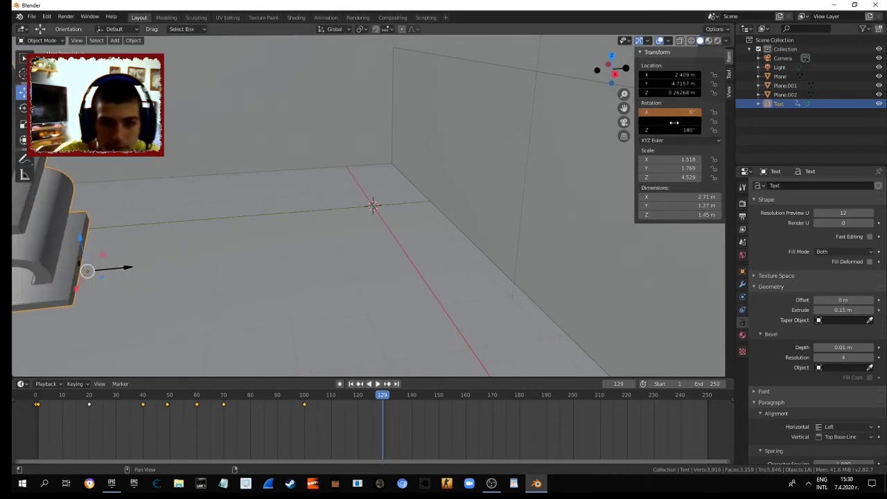
{"action": "type", "text": "0"}
{"action": "key", "text": "Tab"}
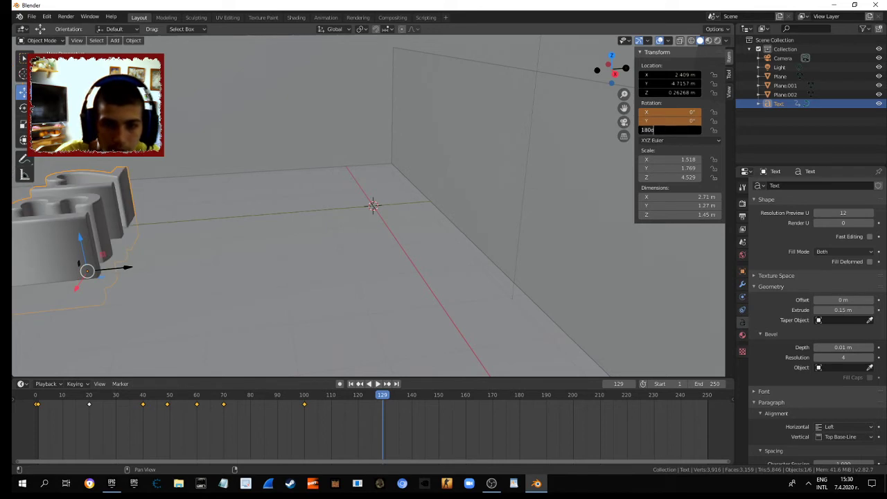
{"action": "left_click", "coordinate": [687, 112]}
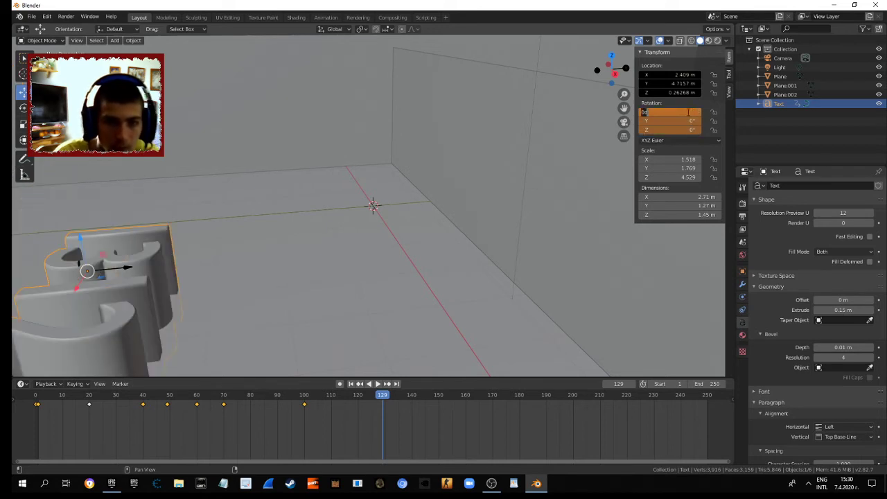
{"action": "key", "text": "Return"}
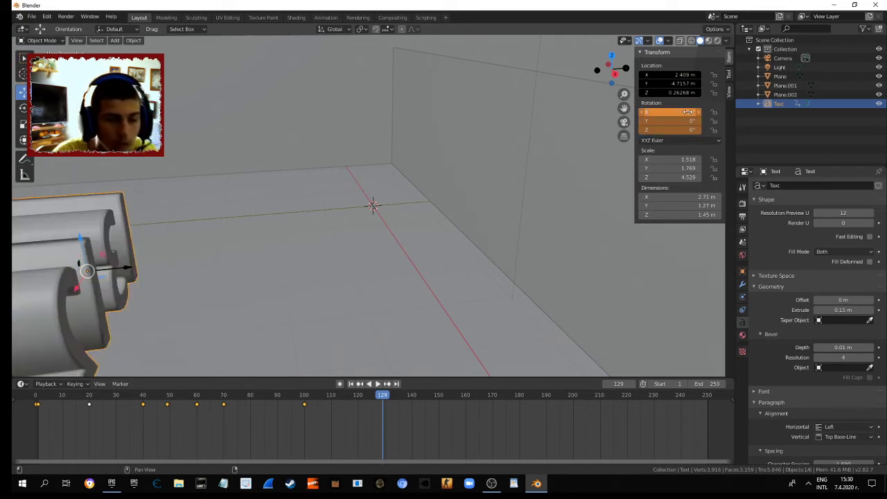
- Set Z rotation to 90°, keyframe the rotation at frame 129, and start playback
{"action": "left_click", "coordinate": [671, 130]}
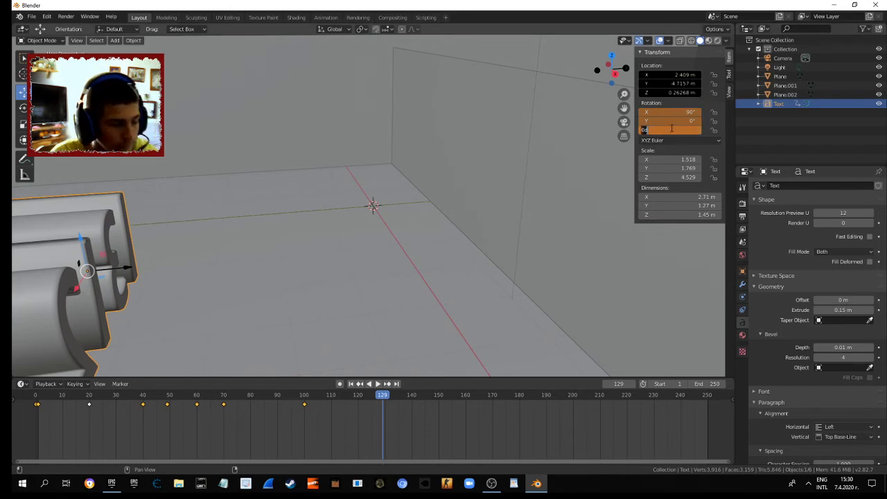
{"action": "type", "text": "90"}
{"action": "key", "text": "Return"}
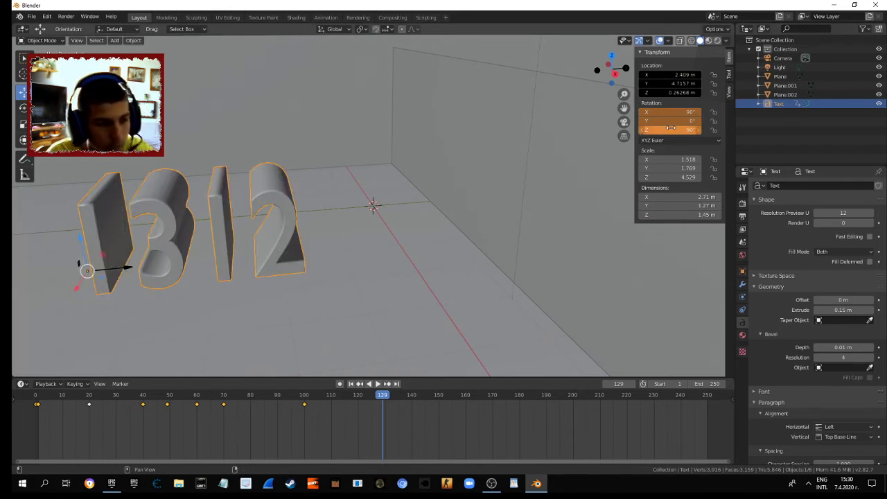
{"action": "right_click", "coordinate": [669, 111]}
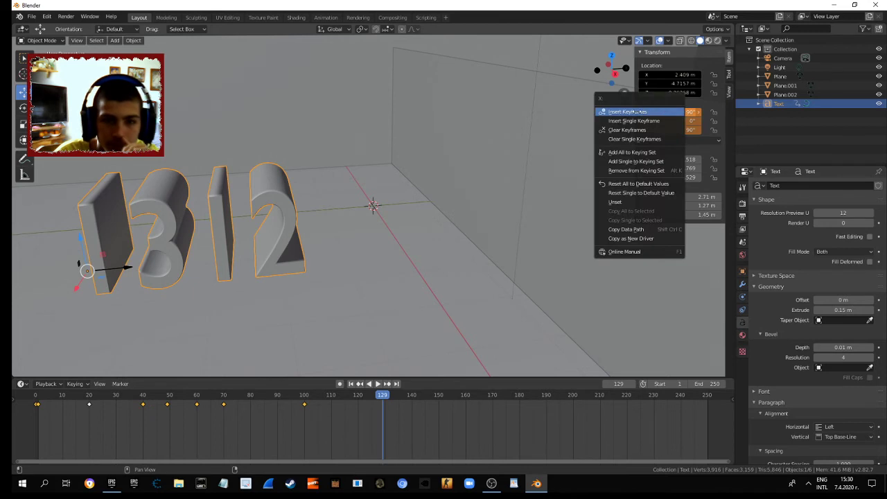
{"action": "left_click", "coordinate": [627, 111]}
{"action": "key", "text": "space"}
- Replay the animation from the start and stop it at frame 160
{"action": "left_click_drag", "start_coordinate": [288, 406], "coordinate": [77, 433]}
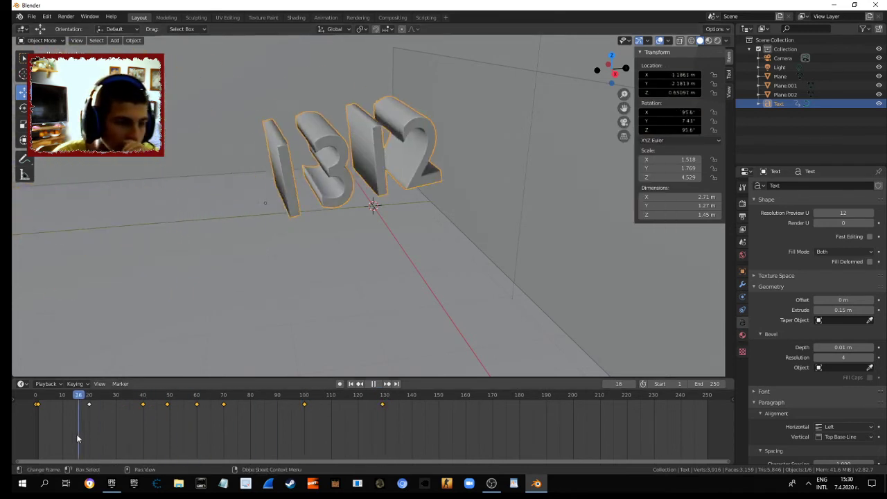
{"action": "key", "text": "Escape"}
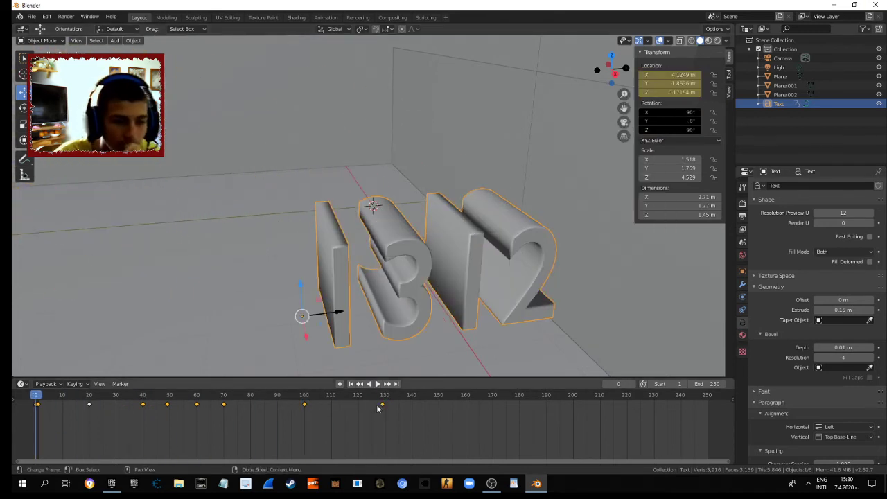
{"action": "left_click", "coordinate": [379, 384]}
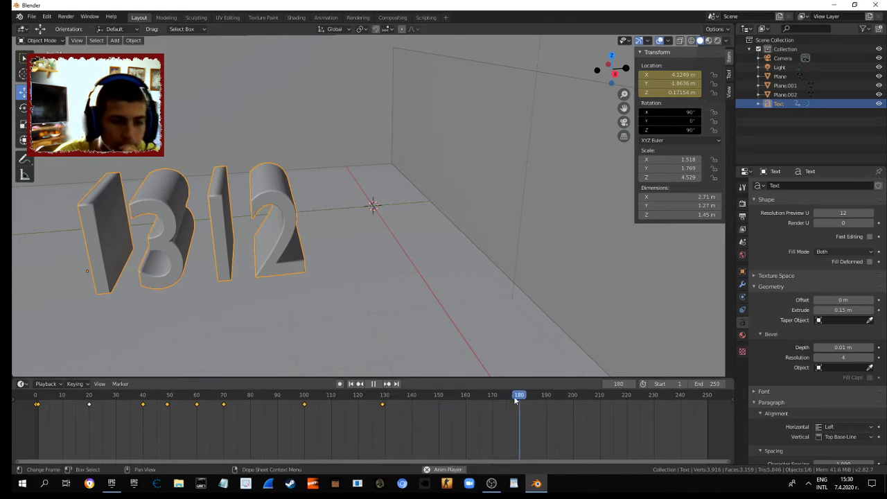
{"action": "key", "text": "space"}
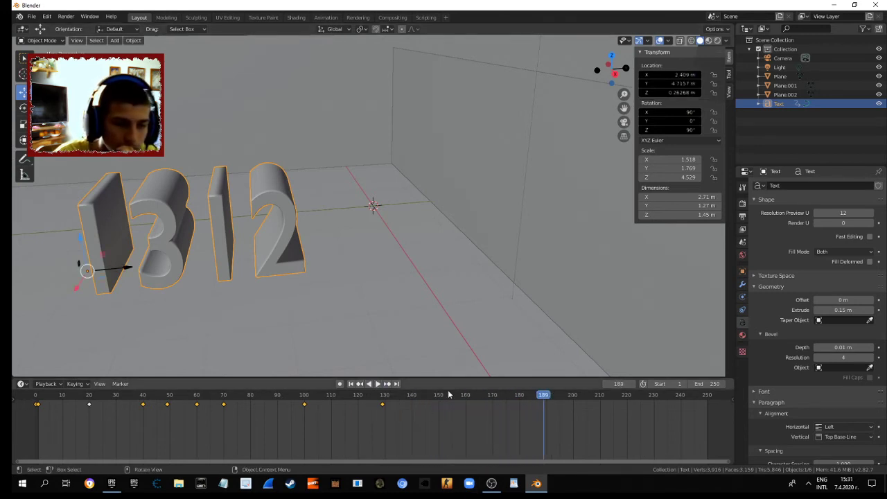
{"action": "left_click", "coordinate": [482, 407]}
{"action": "key", "text": "space"}
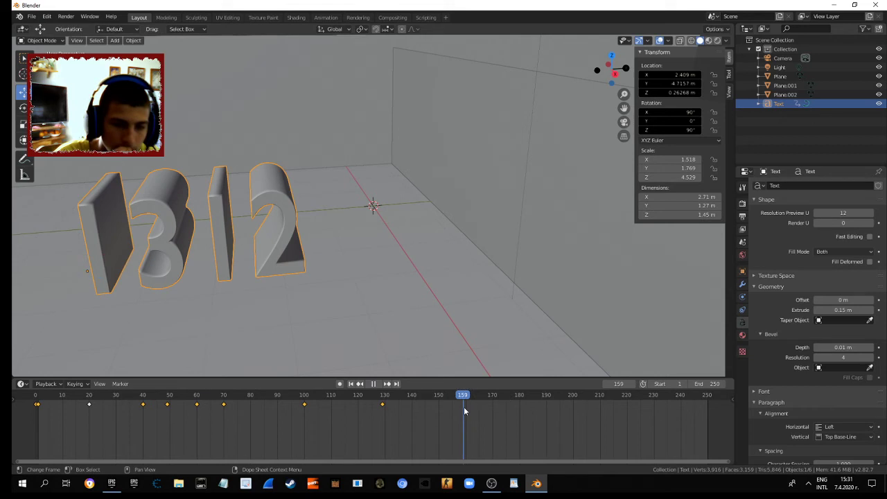
{"action": "key", "text": "space"}
- Keyframe the upright rotation at frame 160 and lower the end frame to 243
{"action": "right_click", "coordinate": [648, 118]}
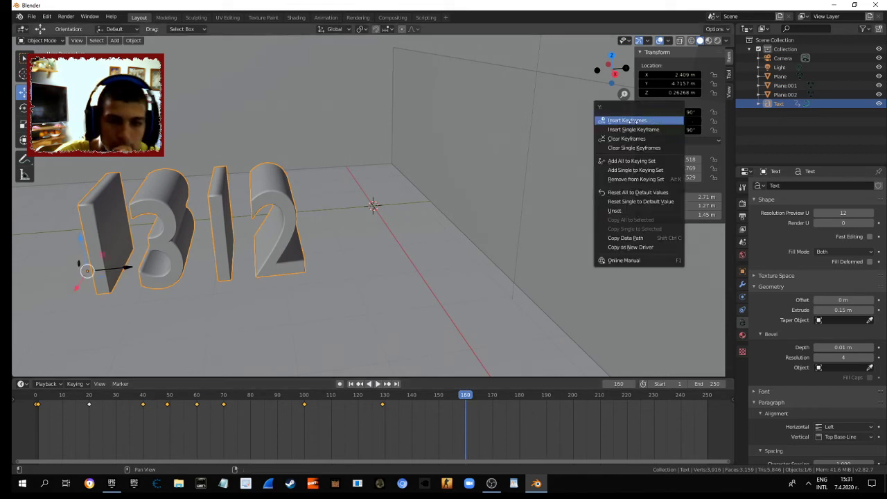
{"action": "left_click", "coordinate": [633, 122]}
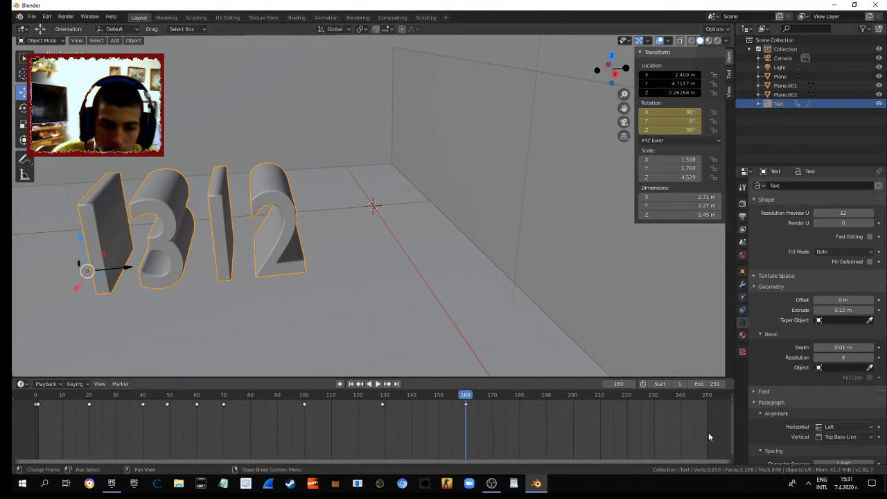
{"action": "left_click_drag", "start_coordinate": [710, 384], "coordinate": [697, 383]}
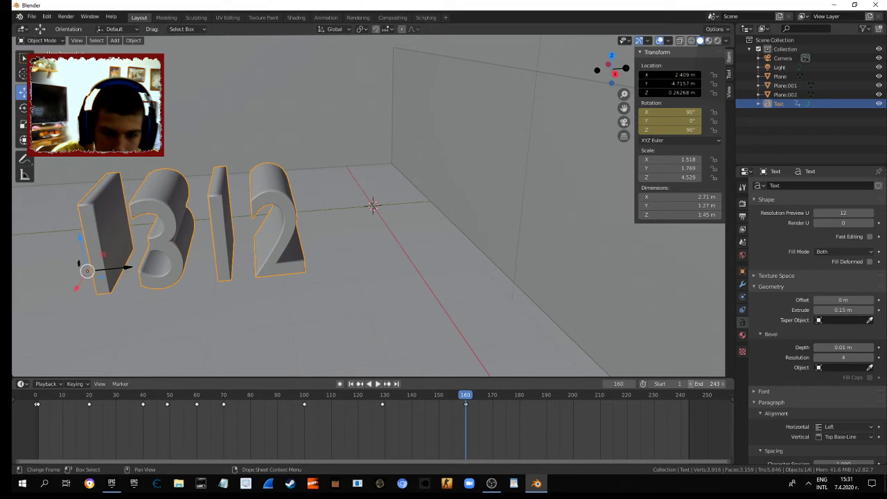
- Restore the end frame to 160, then set the text's rotation to 90°, 0°, 90° at frame 85
{"action": "key", "text": "ctrl+z"}
{"action": "left_click_drag", "start_coordinate": [269, 415], "coordinate": [263, 415]}
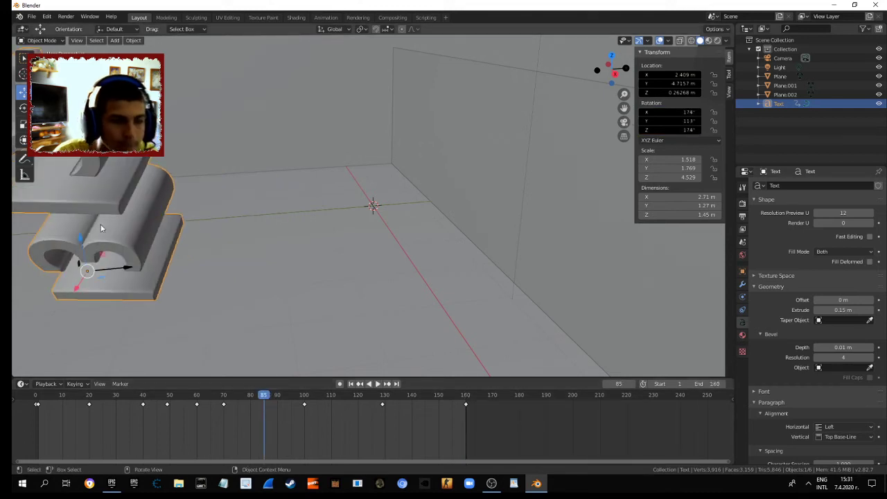
{"action": "left_click", "coordinate": [664, 111]}
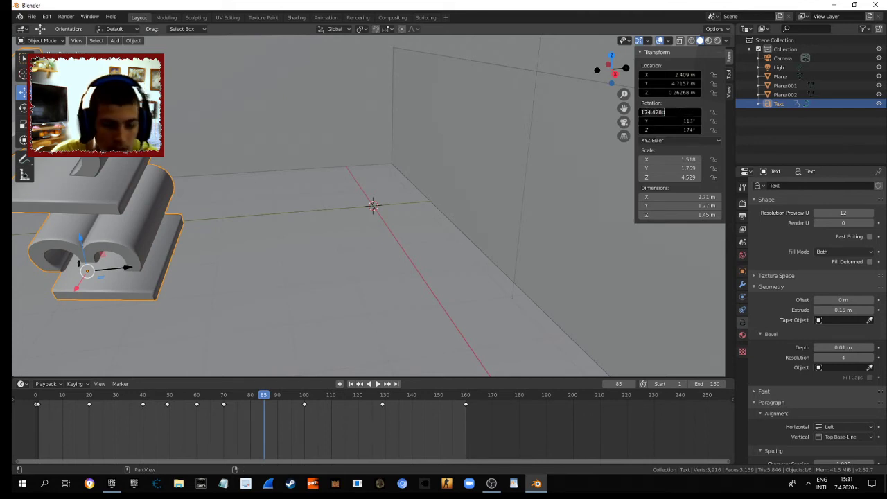
{"action": "type", "text": "90"}
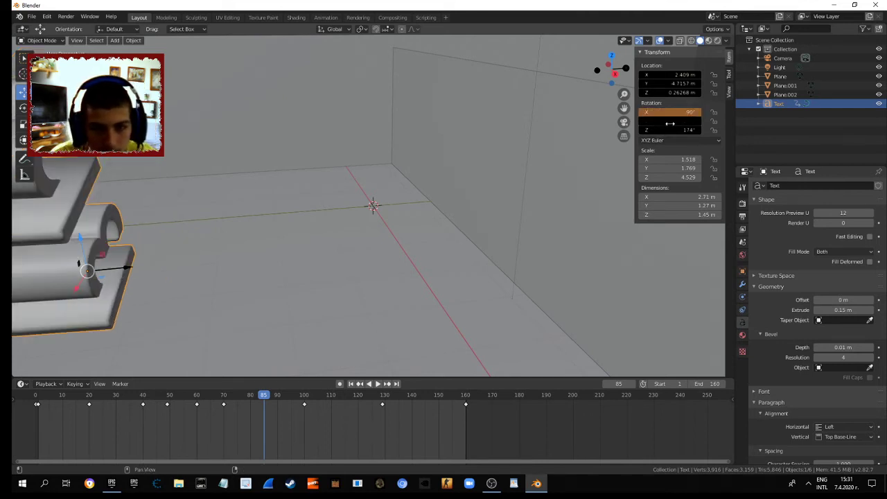
{"action": "key", "text": "Return"}
{"action": "left_click", "coordinate": [669, 124]}
{"action": "type", "text": "0"}
{"action": "key", "text": "Tab"}
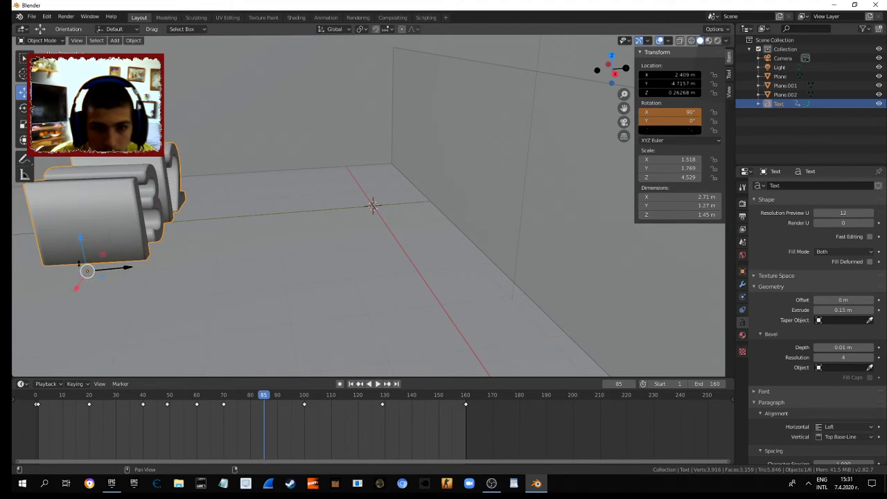
{"action": "key", "text": "Return"}
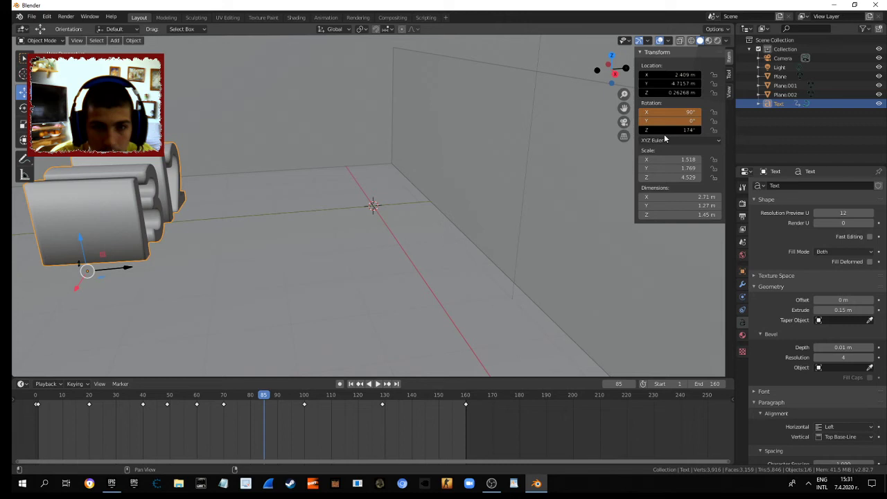
{"action": "key", "text": "ctrl+z"}
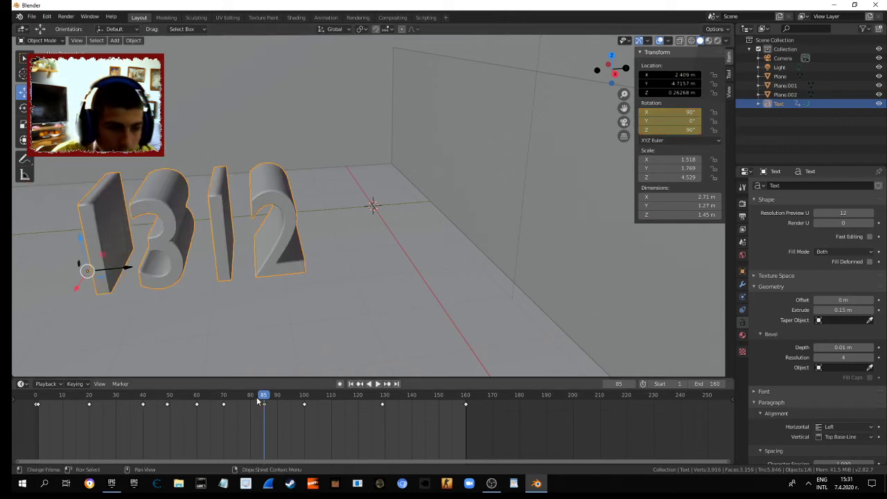
- Play the animation from frame 0 to check it, then return to frame 85
{"action": "key", "text": "shift+Left"}
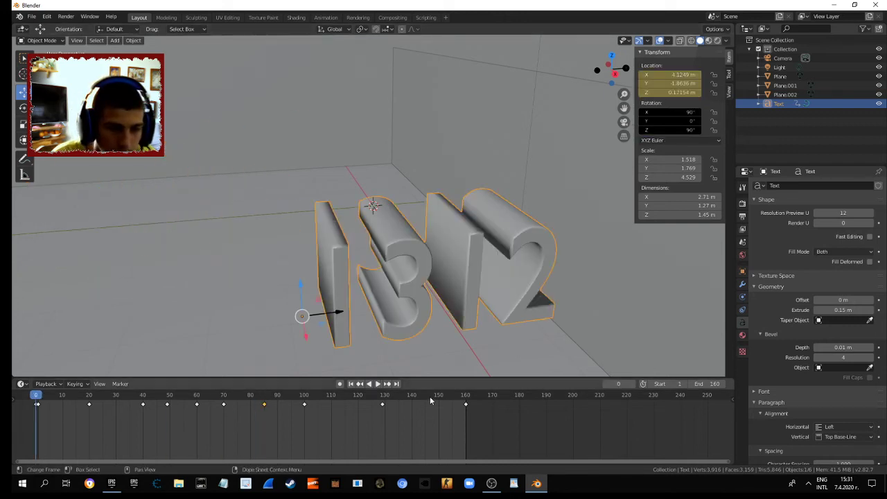
{"action": "key", "text": "space"}
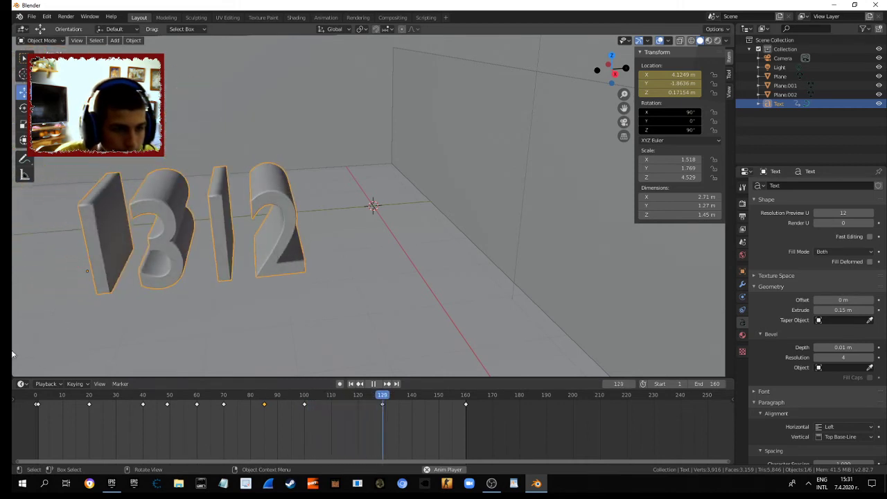
{"action": "key", "text": "space"}
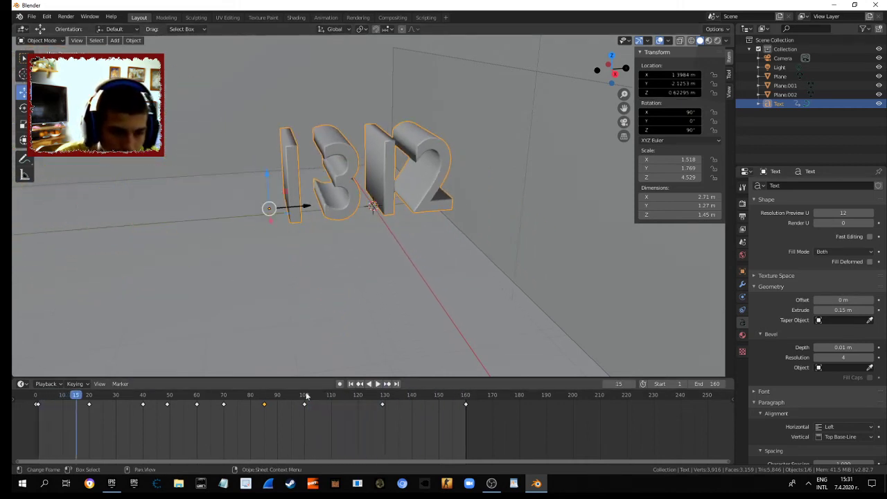
{"action": "right_click", "coordinate": [263, 407]}
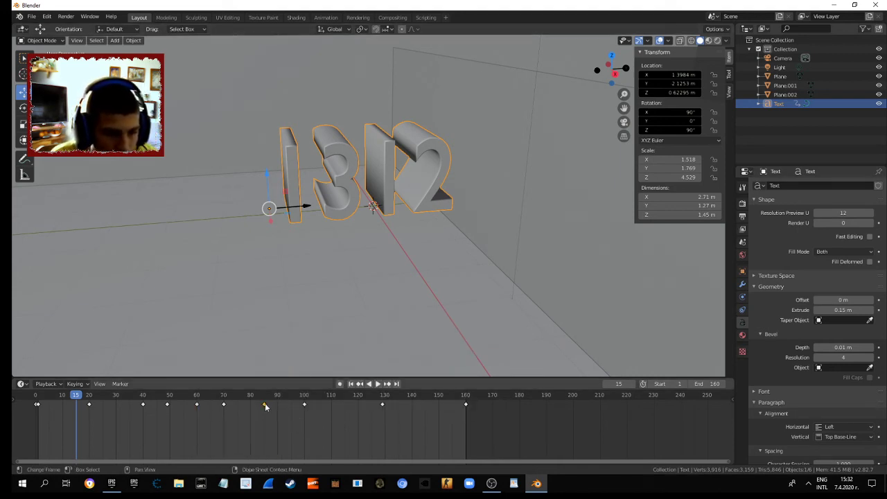
{"action": "key", "text": "space"}
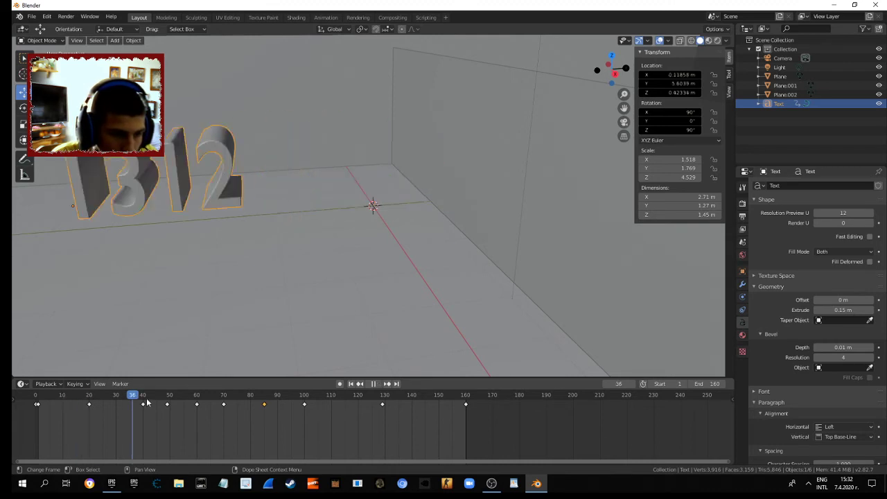
{"action": "left_click", "coordinate": [250, 397]}
{"action": "left_click_drag", "start_coordinate": [251, 400], "coordinate": [263, 397]}
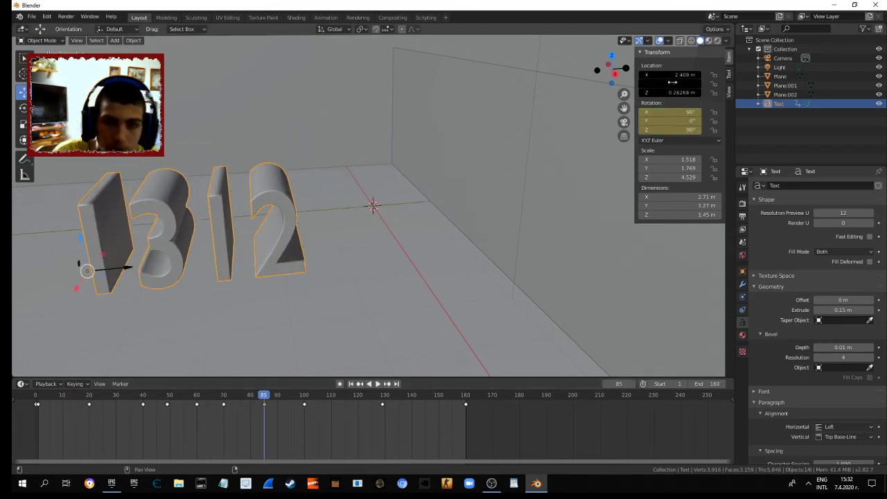
- Delete the text's rotation keyframe at frame 85 and scrub through to check the motion
{"action": "right_click", "coordinate": [671, 122]}
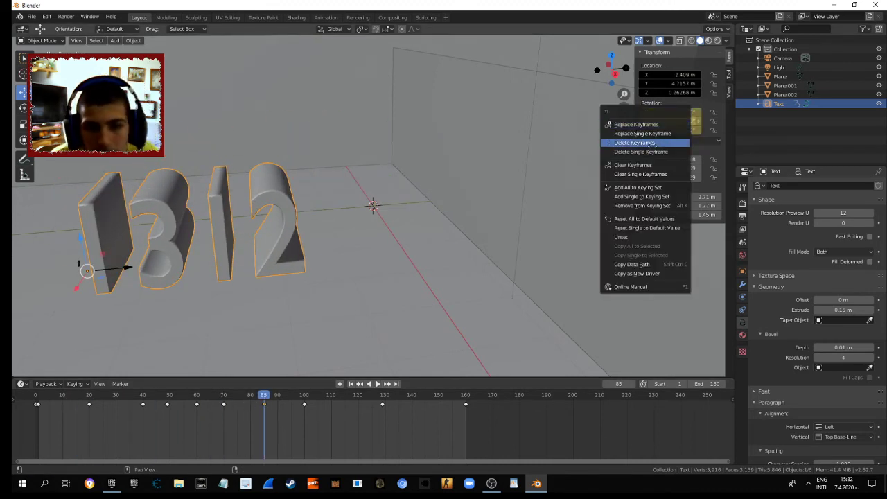
{"action": "left_click", "coordinate": [641, 152]}
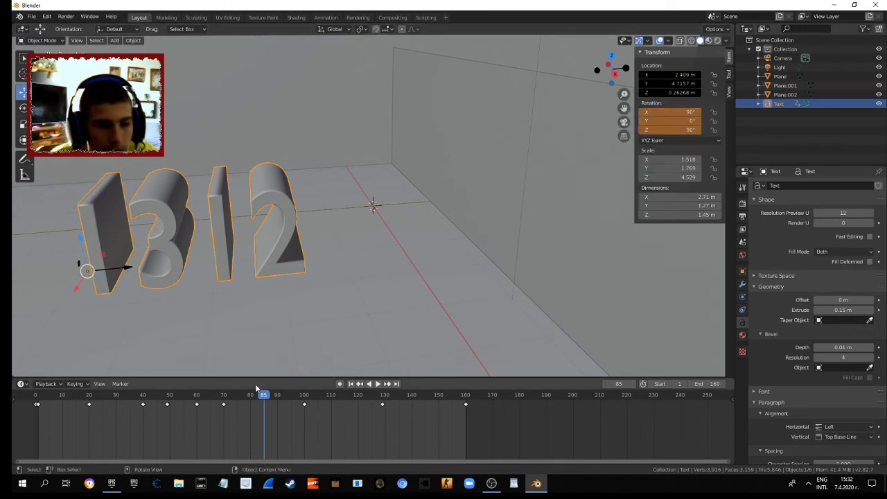
{"action": "left_click", "coordinate": [213, 411]}
{"action": "key", "text": "space"}
{"action": "mouse_move", "coordinate": [212, 410]}
{"action": "left_mouse_down"}
{"action": "mouse_move", "coordinate": [312, 412]}
{"action": "mouse_move", "coordinate": [182, 420]}
{"action": "mouse_move", "coordinate": [458, 406]}
{"action": "mouse_move", "coordinate": [88, 423]}
{"action": "mouse_move", "coordinate": [537, 395]}
{"action": "left_mouse_up"}
- Scrub back to frame 2, stop playback, and reselect the 1312 text
{"action": "left_click_drag", "start_coordinate": [430, 409], "coordinate": [41, 442]}
{"action": "key", "text": "space"}
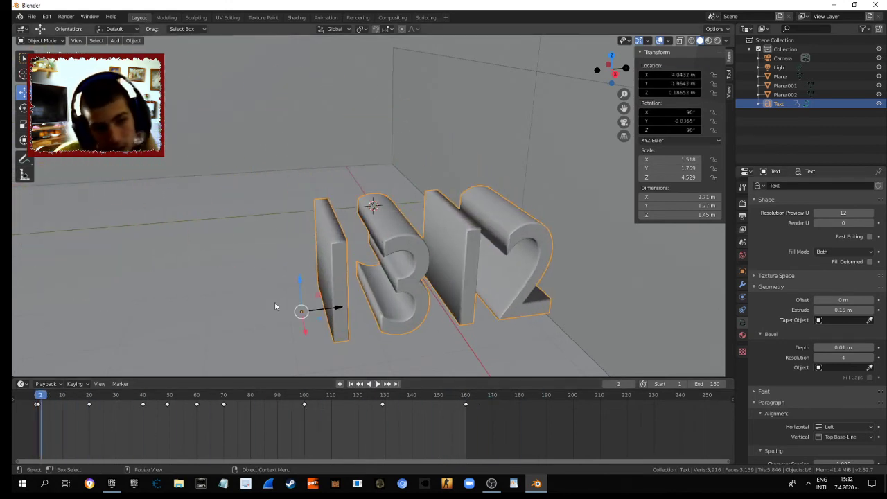
{"action": "left_click", "coordinate": [210, 86]}
{"action": "left_click", "coordinate": [385, 234]}
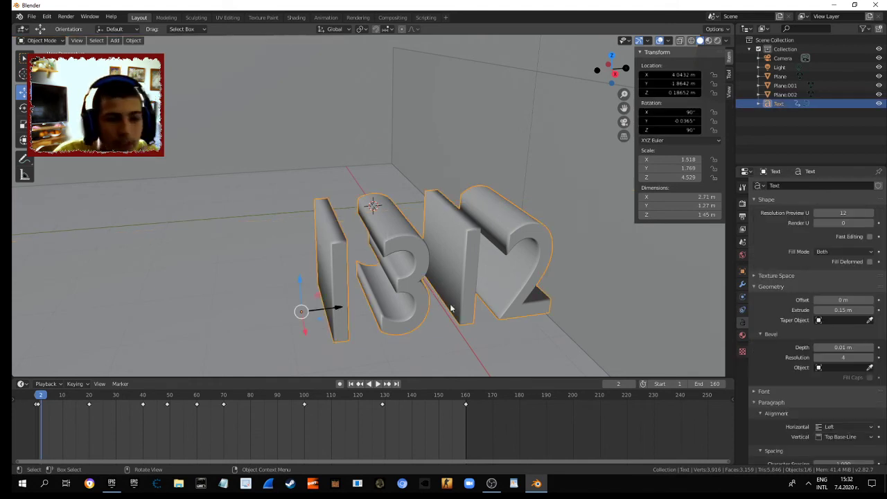
- Give the 1312 text a new black Material.001 and switch the viewport to Material Preview
{"action": "left_click", "coordinate": [742, 335]}
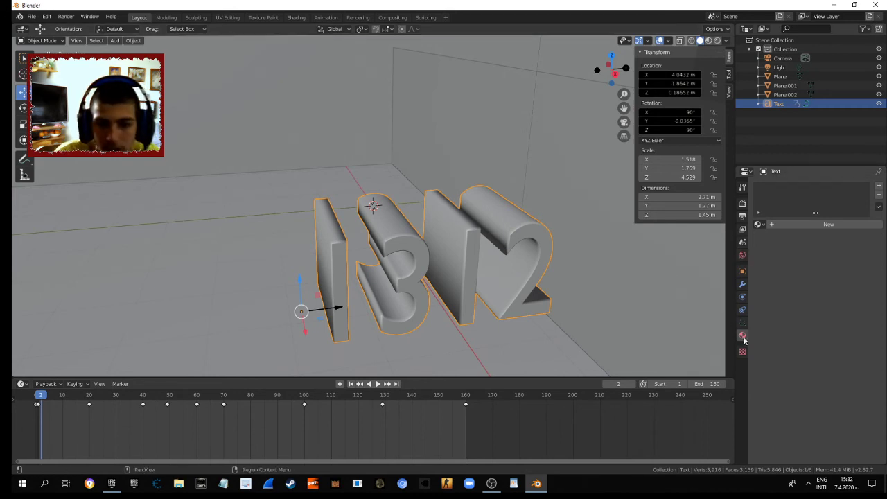
{"action": "left_click", "coordinate": [790, 222]}
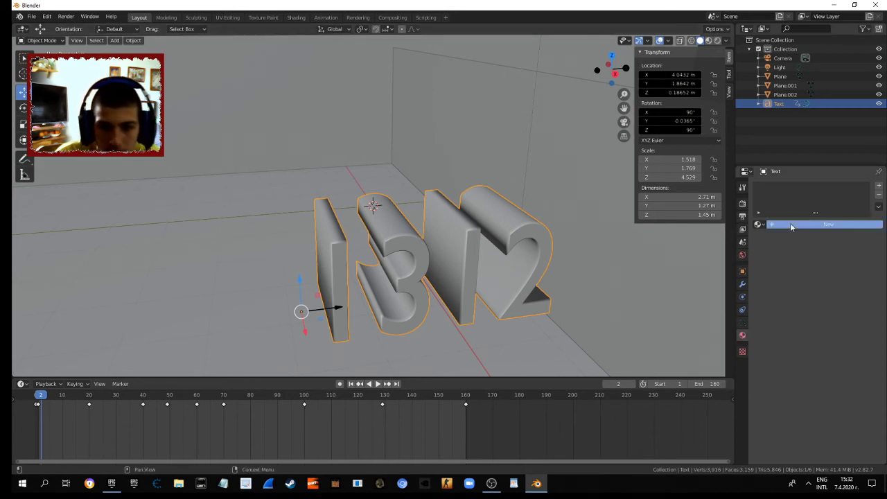
{"action": "left_click", "coordinate": [770, 238]}
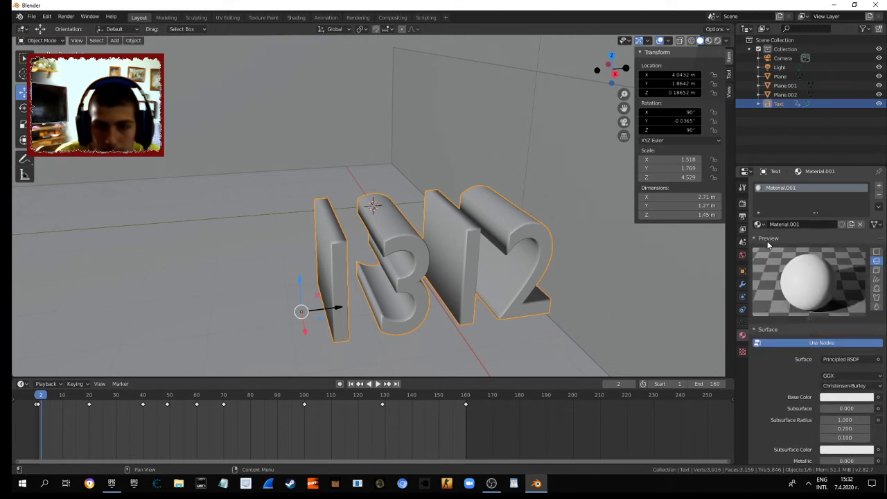
{"action": "scroll", "coordinate": [824, 364], "scroll_direction": "down", "scroll_amount": 1}
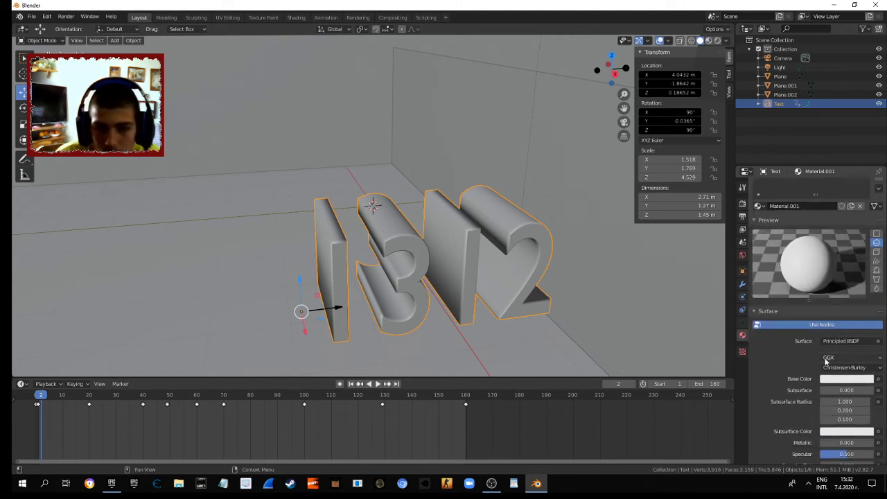
{"action": "scroll", "coordinate": [851, 345], "scroll_direction": "down", "scroll_amount": 1}
{"action": "left_click", "coordinate": [857, 361]}
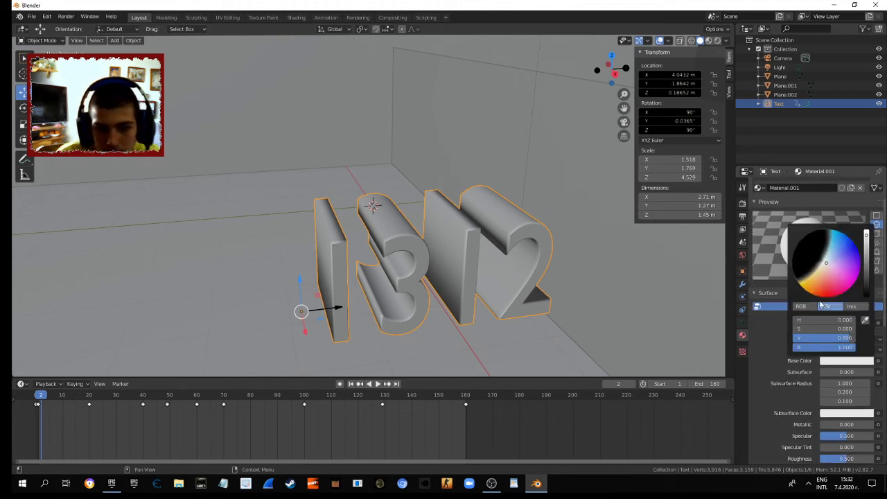
{"action": "left_click_drag", "start_coordinate": [825, 337], "coordinate": [797, 337]}
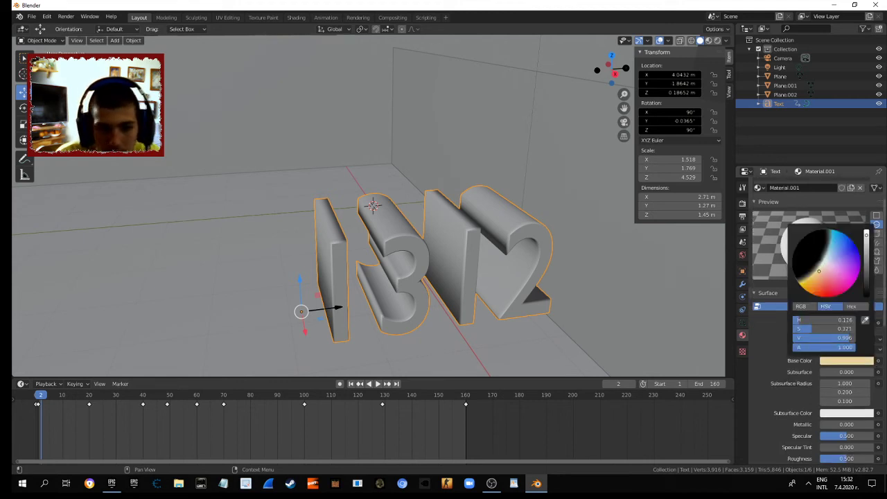
{"action": "left_click", "coordinate": [844, 359]}
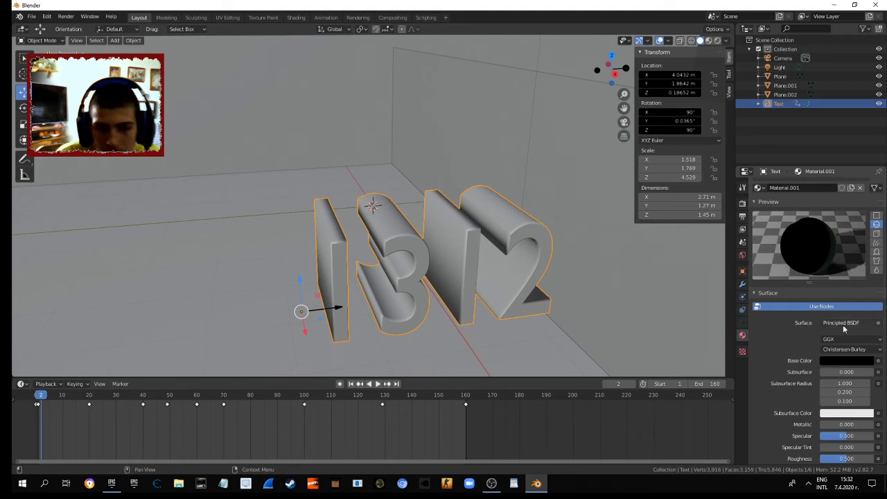
{"action": "left_click", "coordinate": [709, 40]}
- Give both wall planes new materials with a black base colour
{"action": "left_click", "coordinate": [338, 115]}
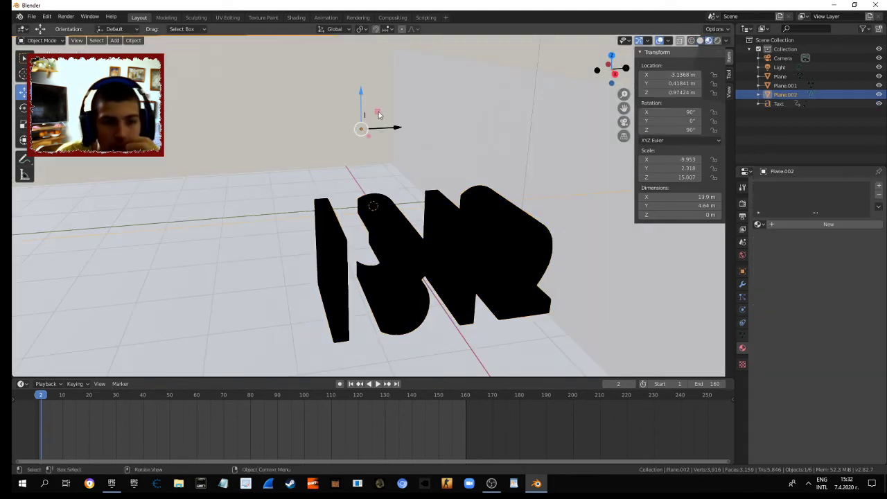
{"action": "left_click", "coordinate": [813, 223]}
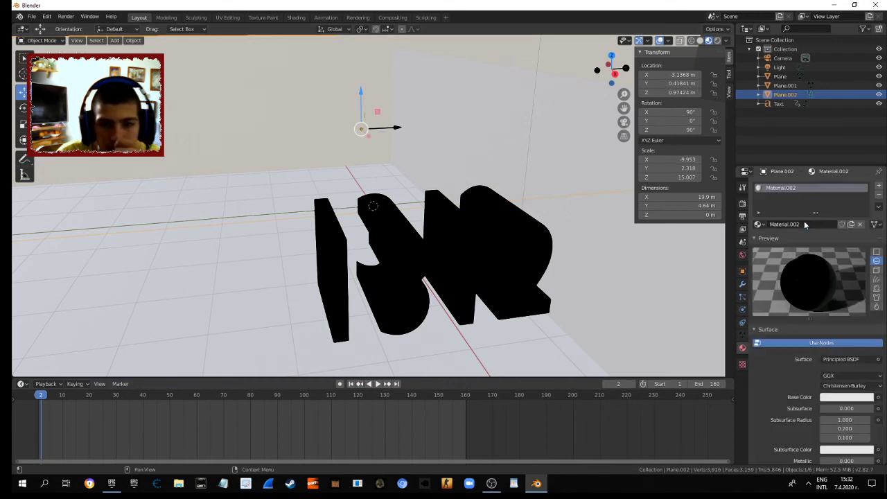
{"action": "left_click", "coordinate": [863, 400]}
{"action": "mouse_move", "coordinate": [811, 305]}
{"action": "left_mouse_down"}
{"action": "mouse_move", "coordinate": [808, 314]}
{"action": "mouse_move", "coordinate": [860, 297]}
{"action": "mouse_move", "coordinate": [865, 330]}
{"action": "left_mouse_up"}
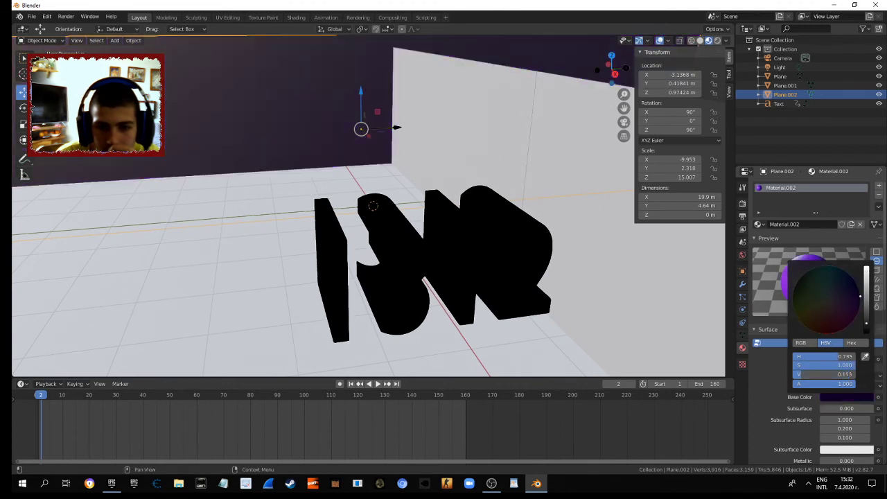
{"action": "left_click", "coordinate": [470, 143]}
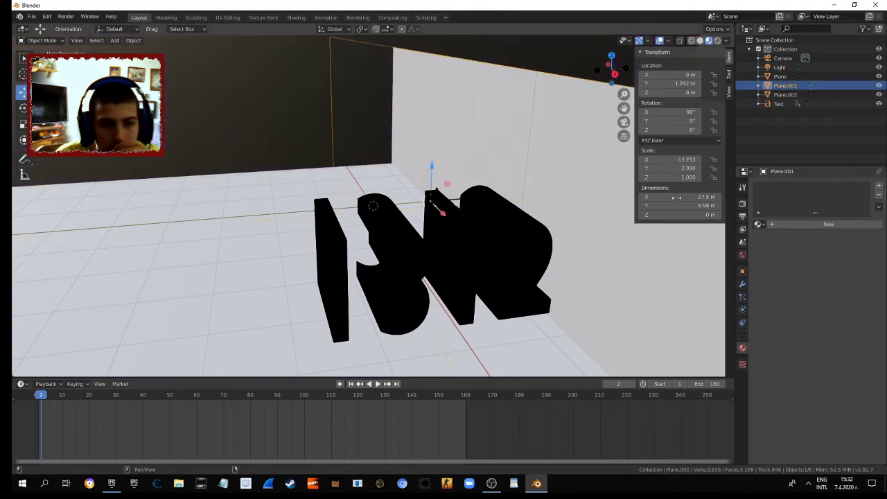
{"action": "left_click", "coordinate": [782, 224]}
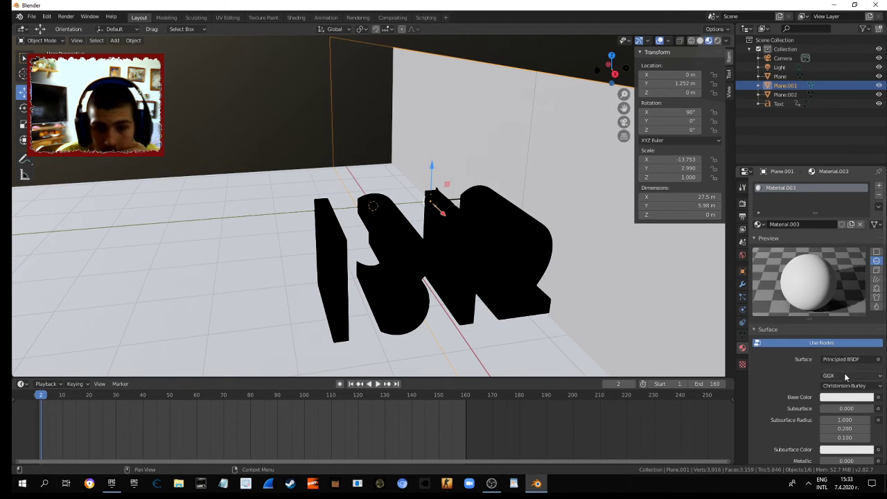
{"action": "left_click", "coordinate": [842, 397]}
{"action": "left_click_drag", "start_coordinate": [871, 316], "coordinate": [871, 337]}
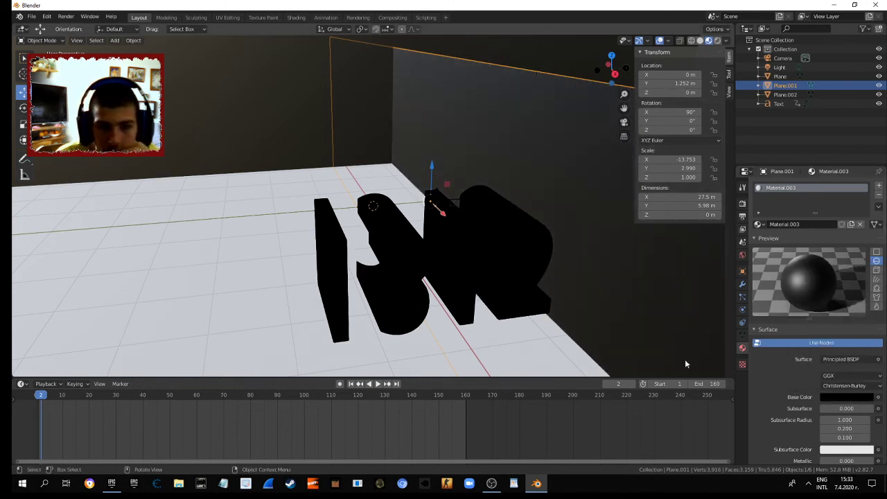
- Give the floor plane a new material with a black base colour
{"action": "left_click", "coordinate": [495, 357]}
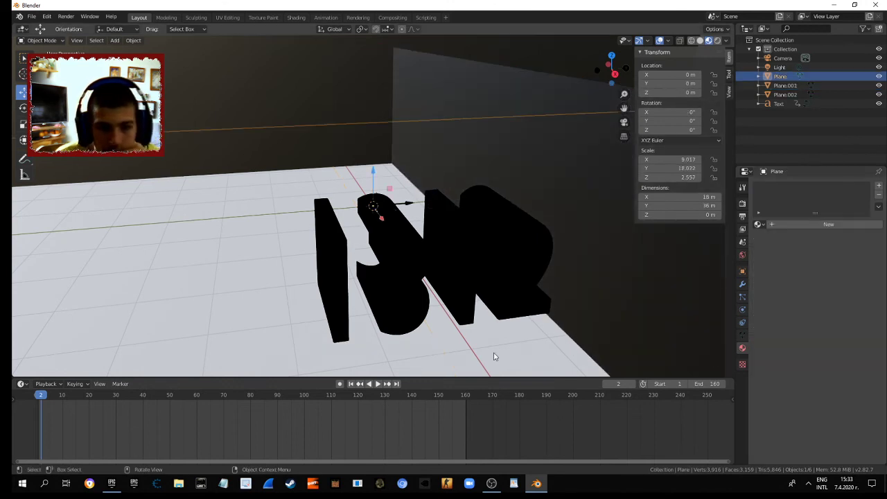
{"action": "left_click", "coordinate": [779, 225]}
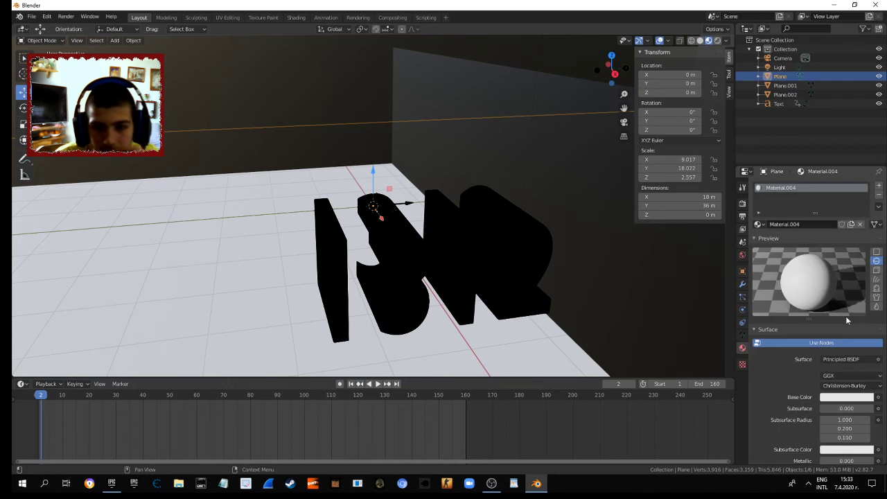
{"action": "left_click", "coordinate": [878, 398]}
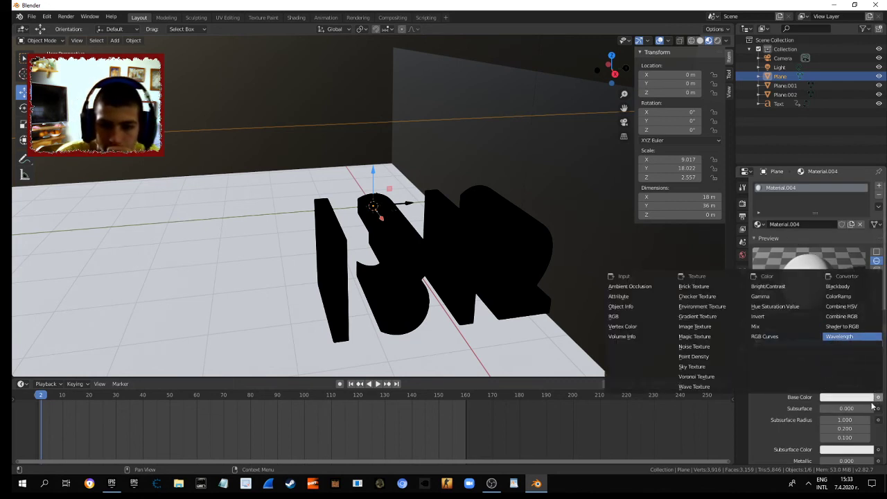
{"action": "left_click", "coordinate": [879, 399]}
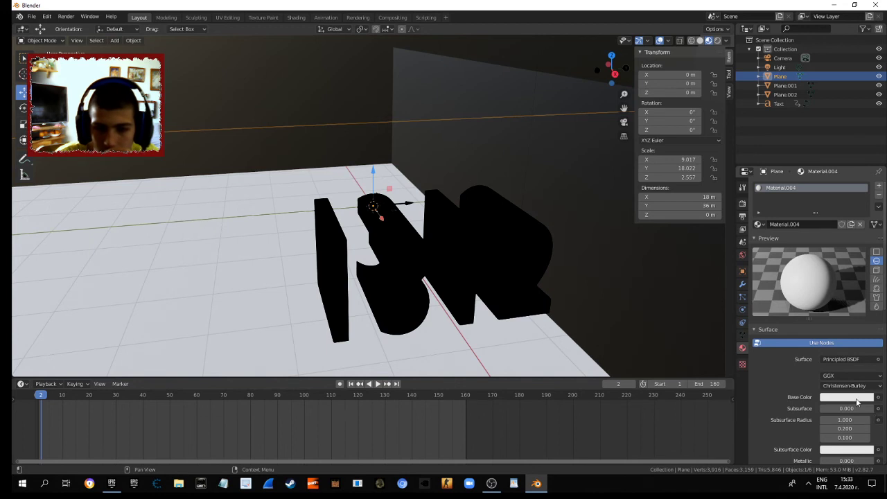
{"action": "left_click", "coordinate": [847, 397]}
{"action": "left_click_drag", "start_coordinate": [867, 315], "coordinate": [867, 336]}
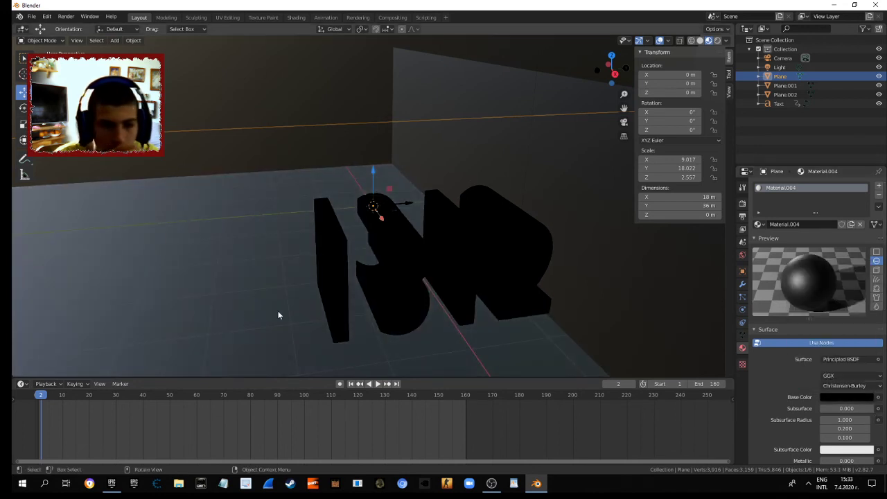
- Play the dark-material animation through, stop it, and return the playhead to frame 0
{"action": "left_click", "coordinate": [378, 384]}
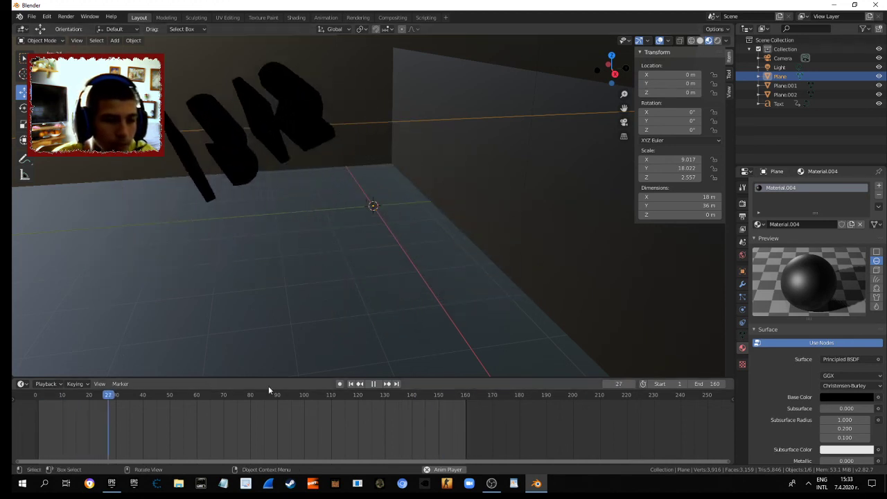
{"action": "key", "text": "space"}
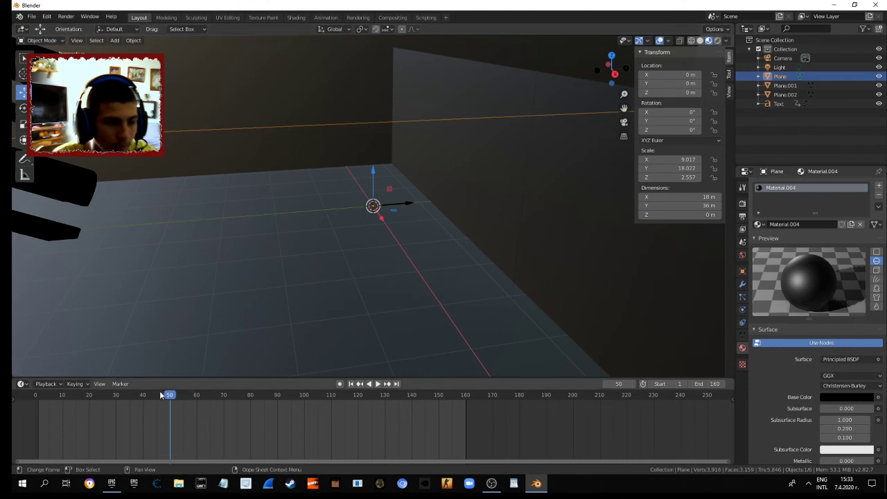
{"action": "left_click_drag", "start_coordinate": [168, 397], "coordinate": [35, 399]}
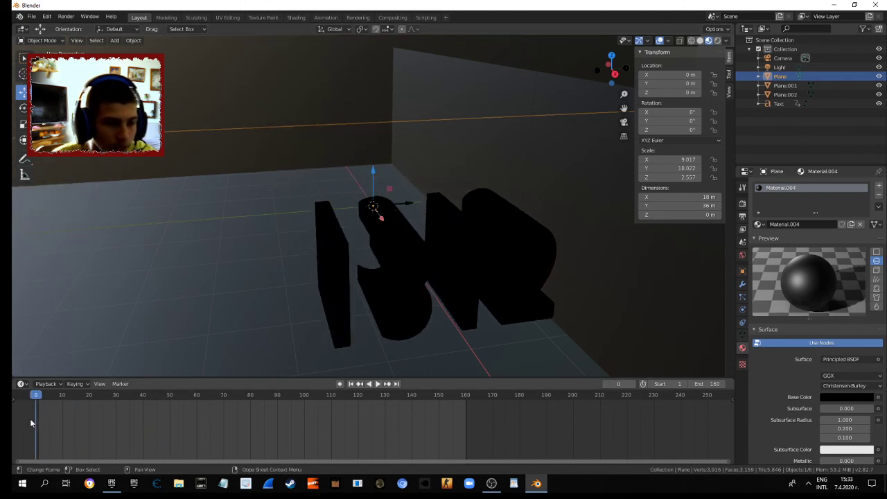
{"action": "left_click", "coordinate": [66, 16]}
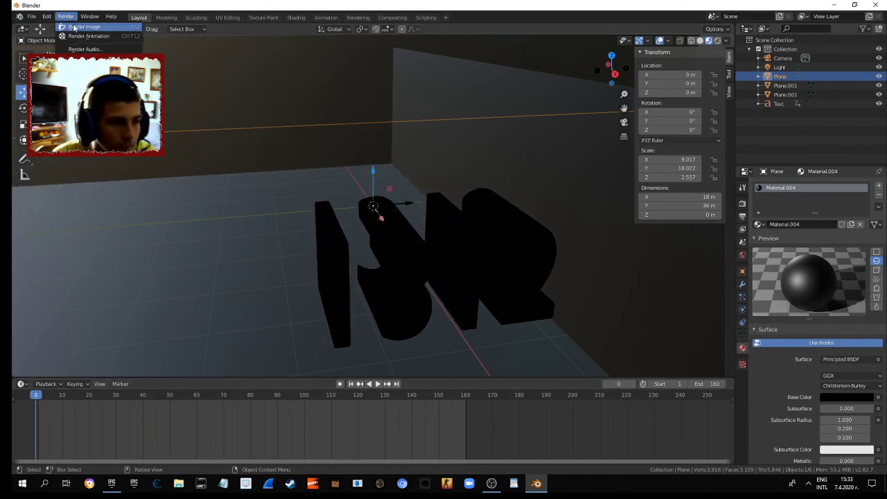
- Render the full animation, keeping the render window minimized while it runs
{"action": "left_click", "coordinate": [74, 36]}
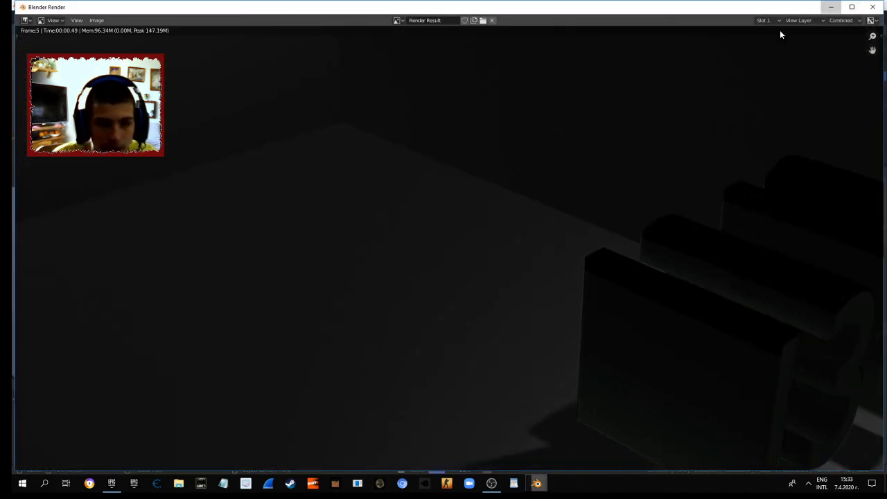
{"action": "left_click", "coordinate": [831, 6]}
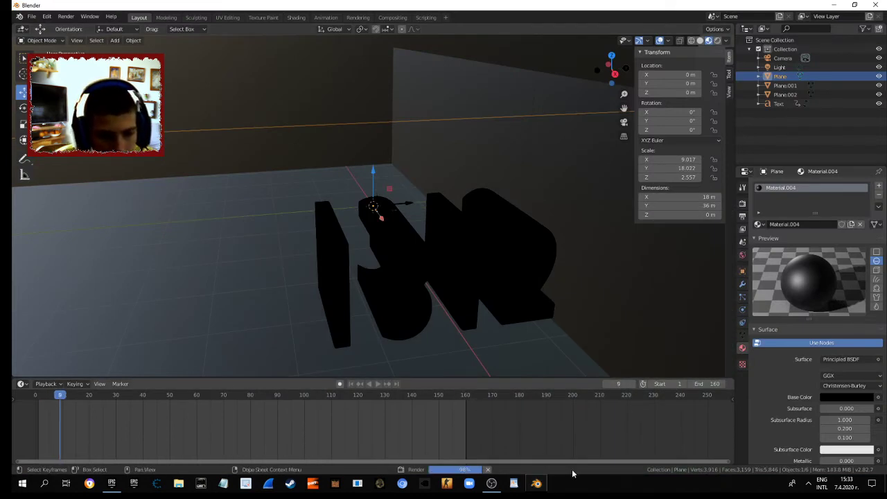
{"action": "mouse_move", "coordinate": [536, 483]}
{"action": "left_click", "coordinate": [586, 447]}
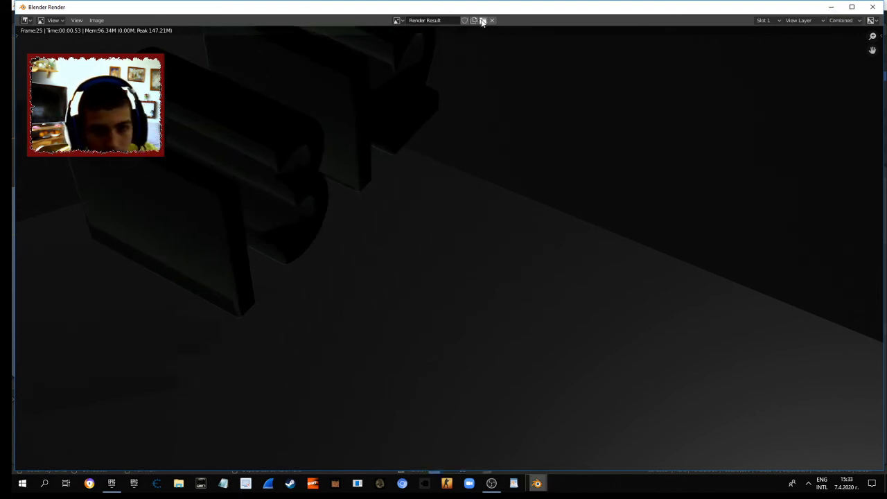
{"action": "left_click", "coordinate": [828, 7]}
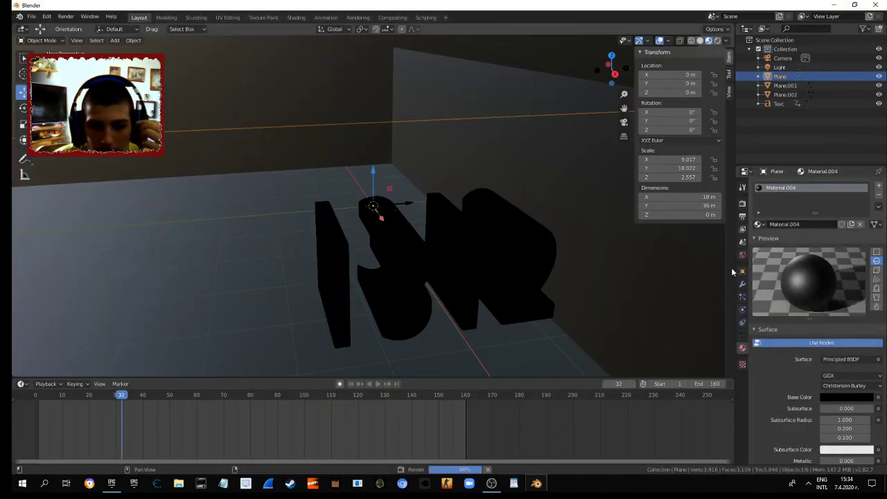
- Confirm the output resolution stays at 1920, then restore and minimize the render window
{"action": "left_click", "coordinate": [742, 216]}
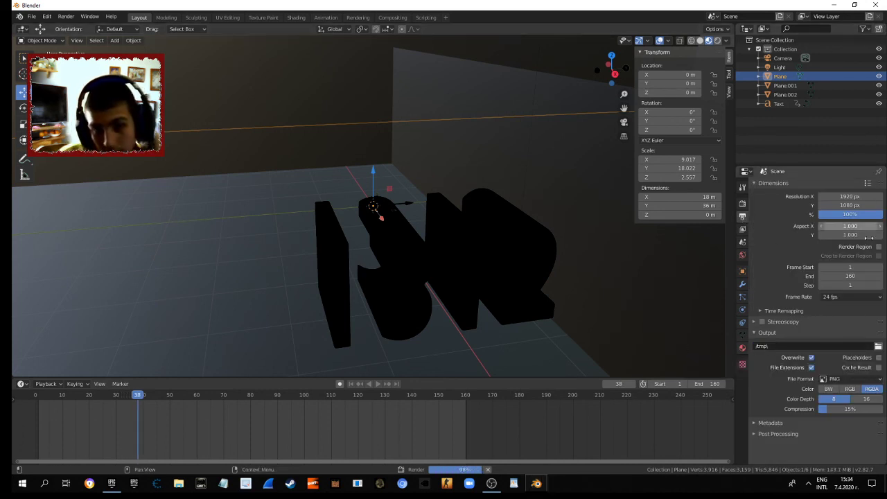
{"action": "left_click", "coordinate": [838, 198]}
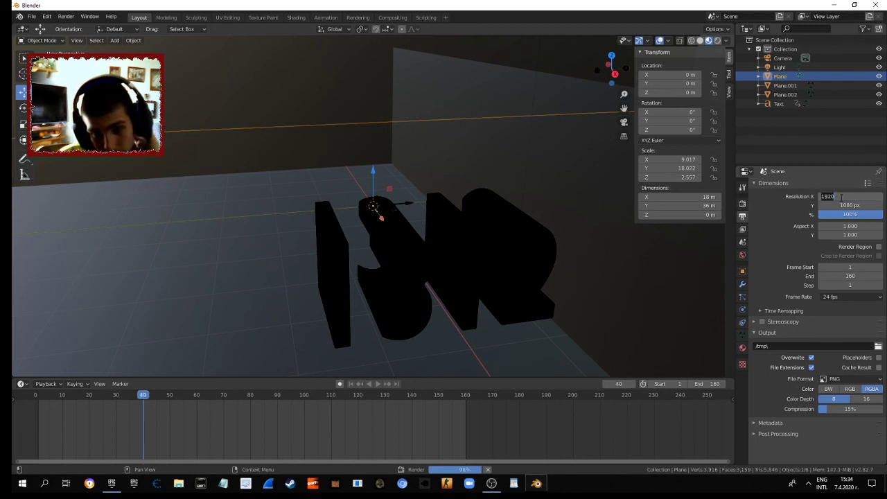
{"action": "key", "text": "Escape"}
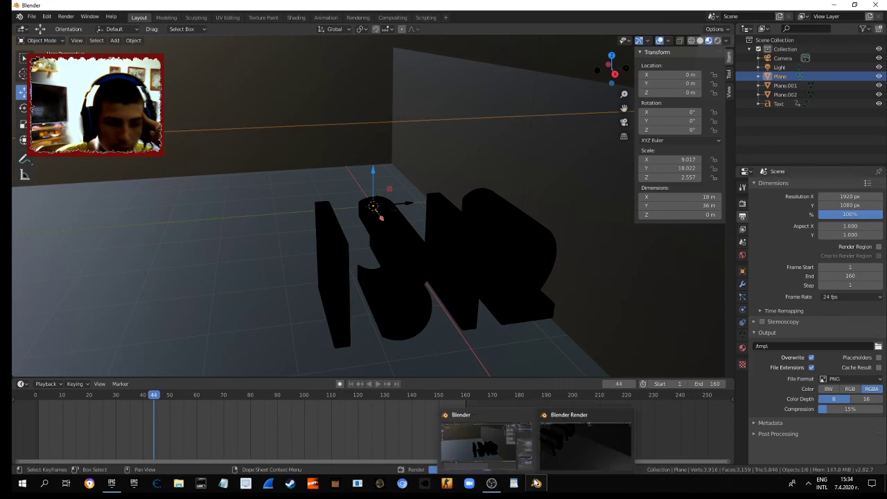
{"action": "left_click", "coordinate": [563, 450]}
{"action": "left_click", "coordinate": [831, 7]}
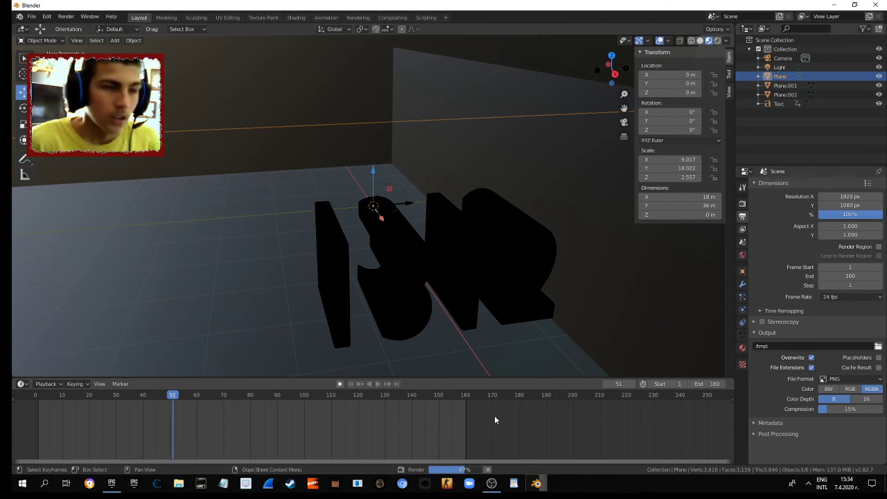
- Bring the OBS Studio window back in front of Blender from the taskbar
{"action": "left_click", "coordinate": [493, 483]}
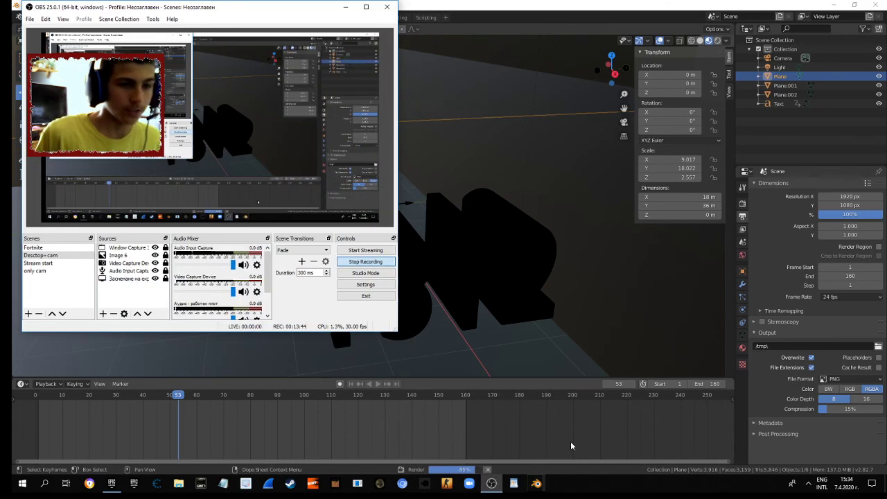